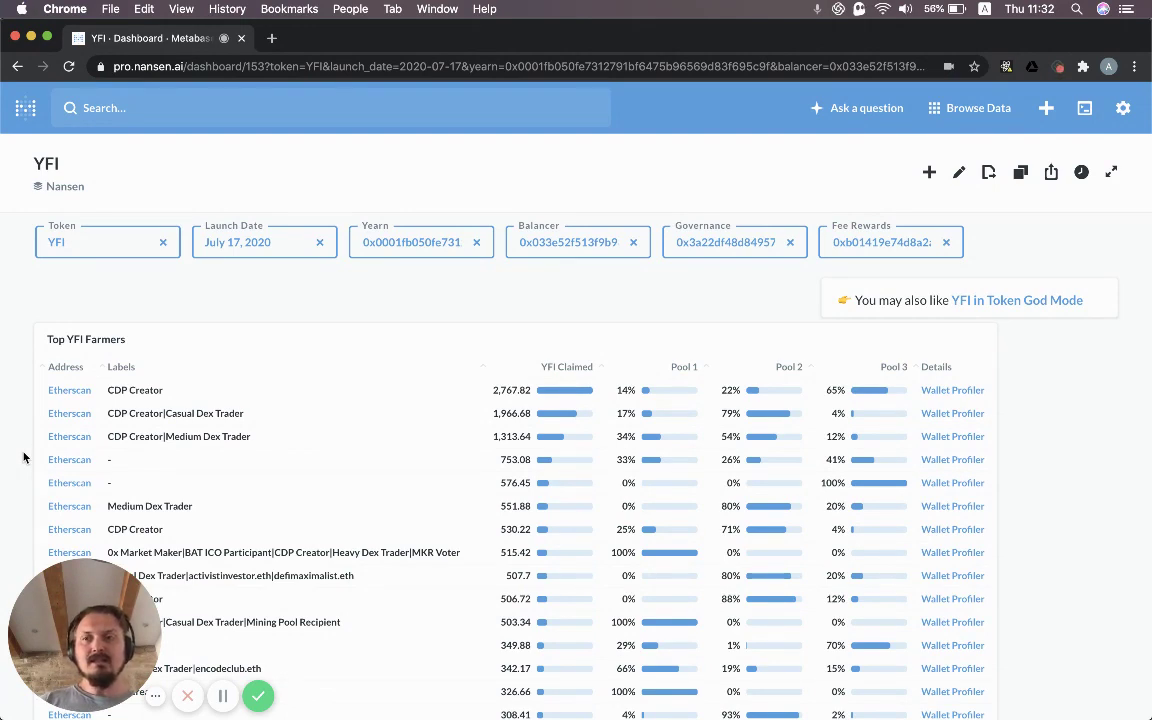
- Scroll down the YFI dashboard, then select the dashboard part of the page address
scroll(24, 457, "down", 1)
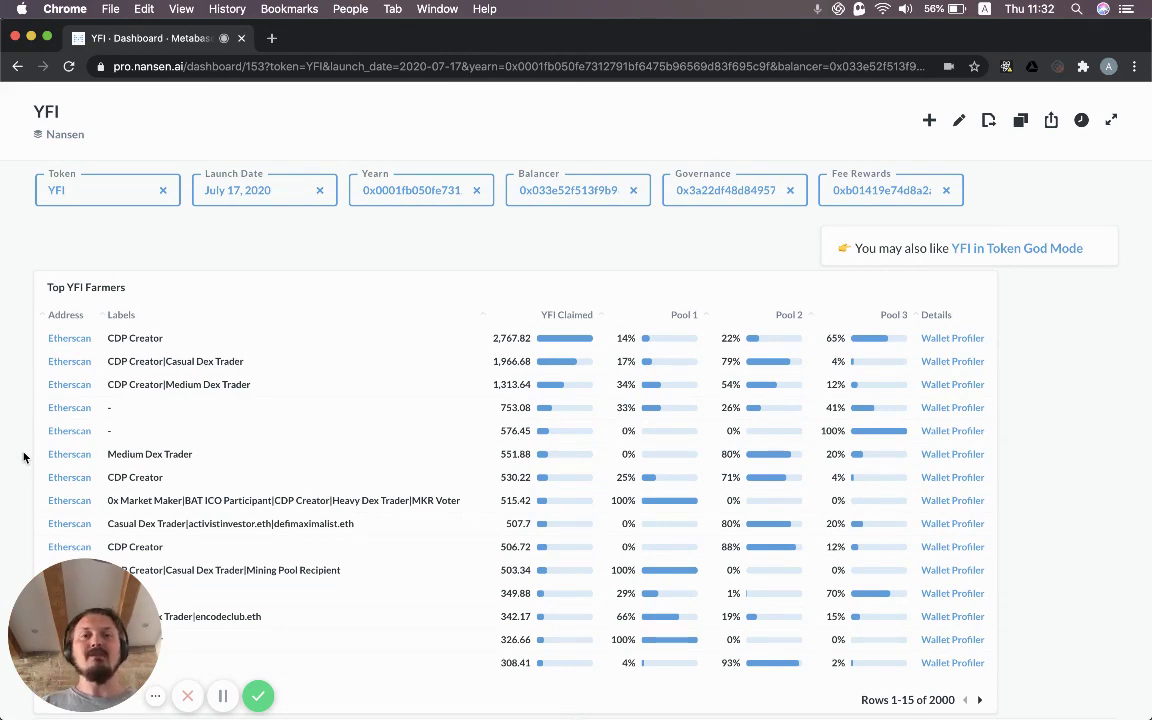
scroll(24, 457, "down", 2)
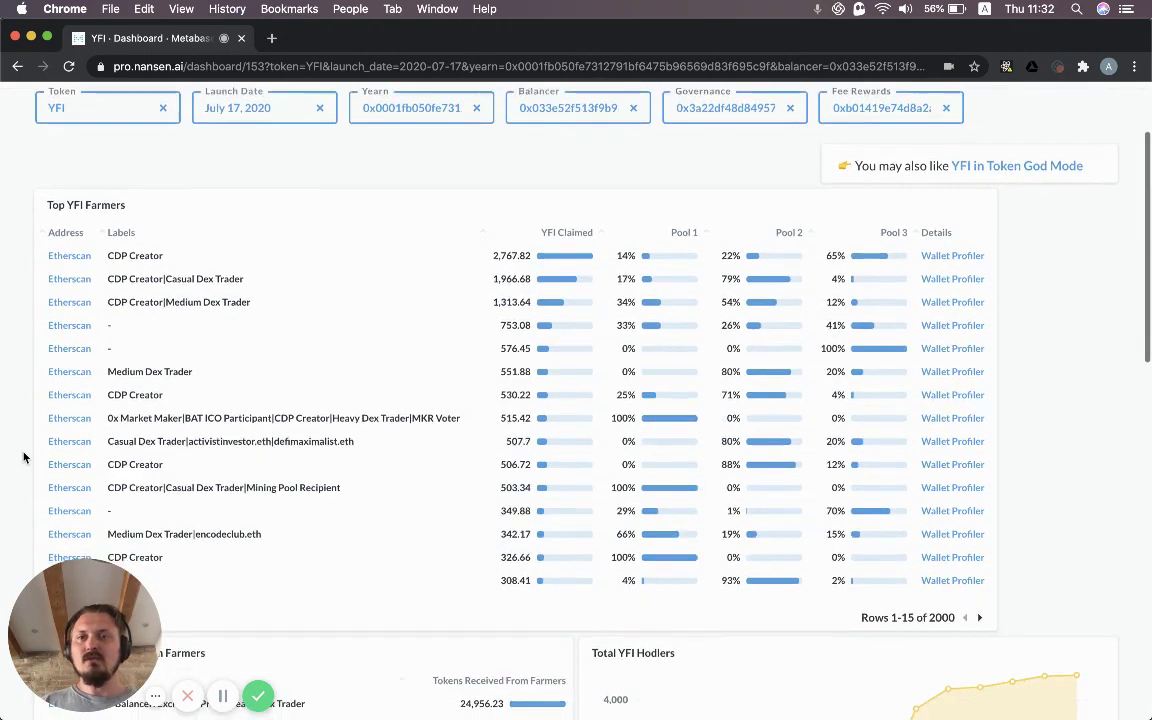
scroll(24, 457, "up", 3)
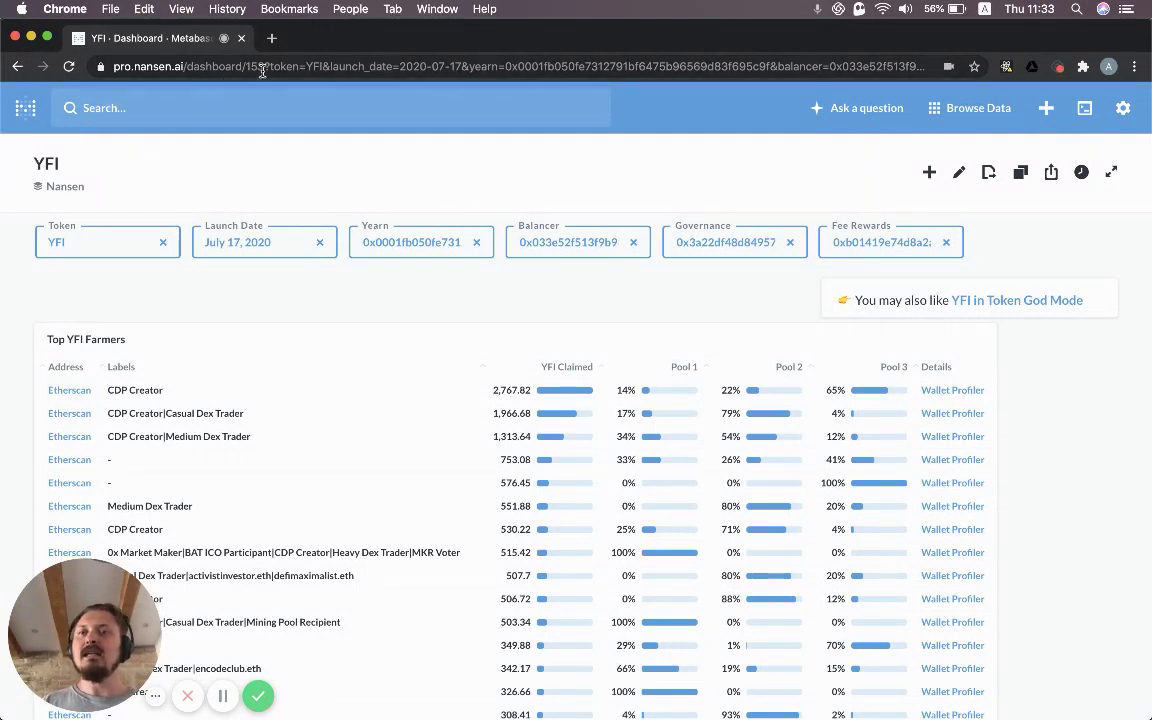
left_click_drag(240, 67, 82, 66)
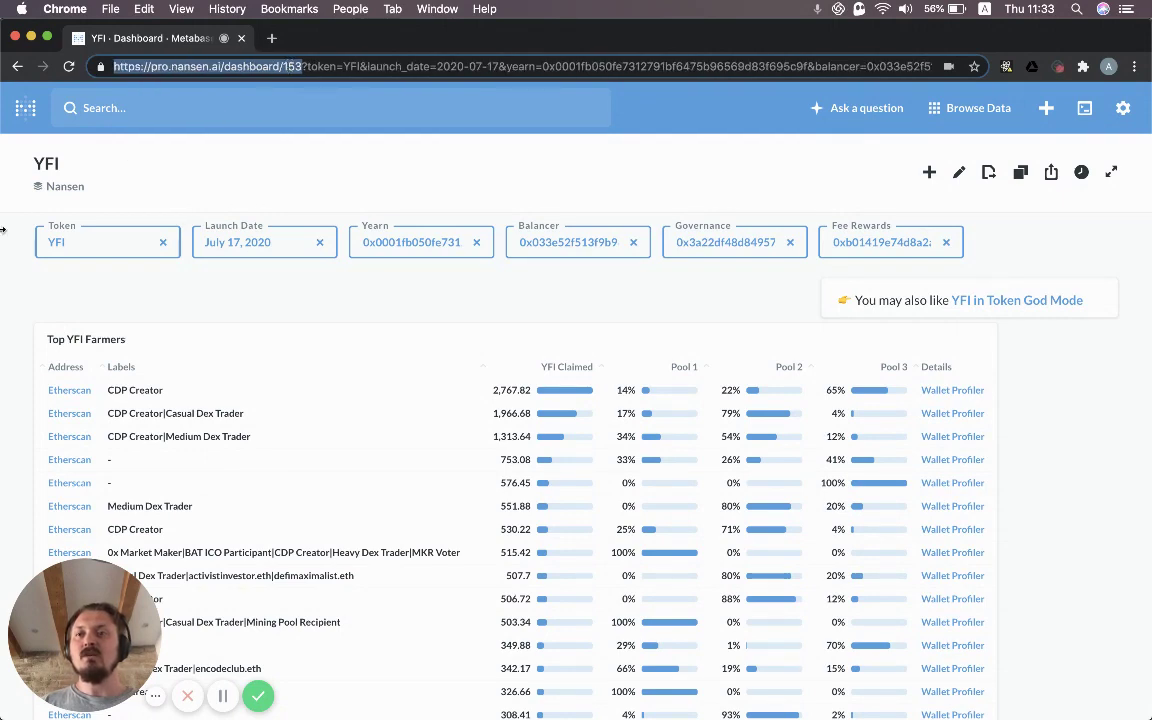
left_click(17, 270)
- Scroll to Top YFI Stakers and highlight the YFI-WETH, YFI Whale and ENS name labels
scroll(18, 385, "down", 2)
scroll(18, 390, "down", 1)
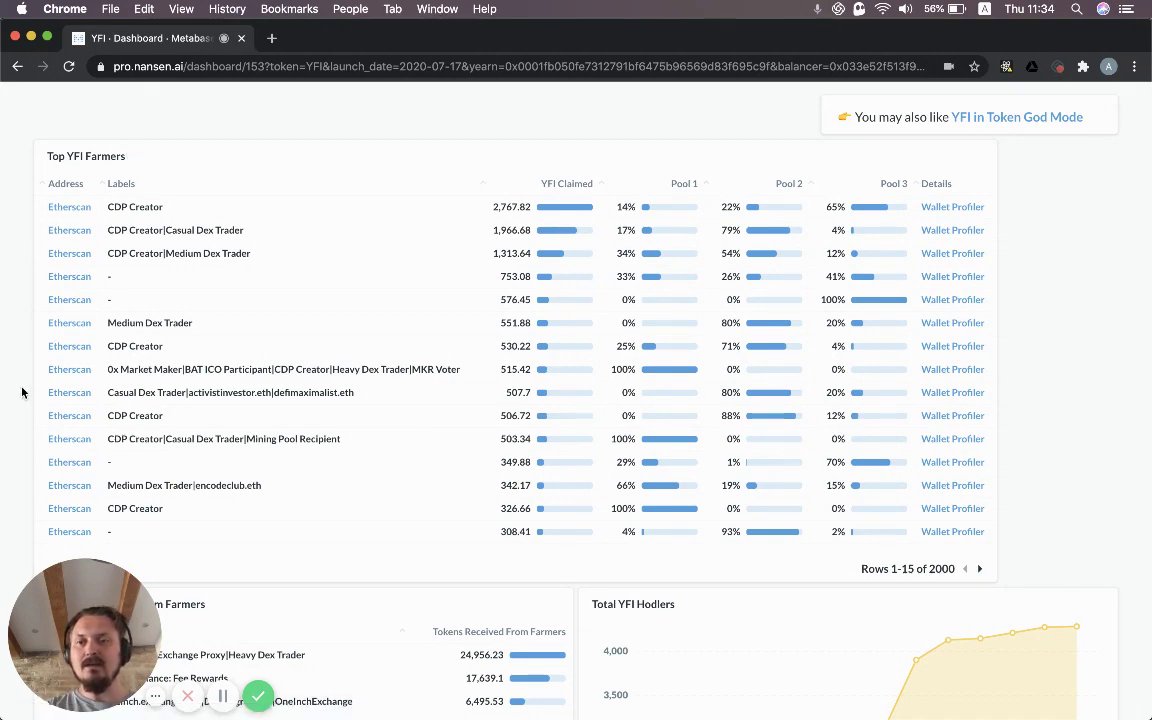
scroll(22, 392, "down", 10)
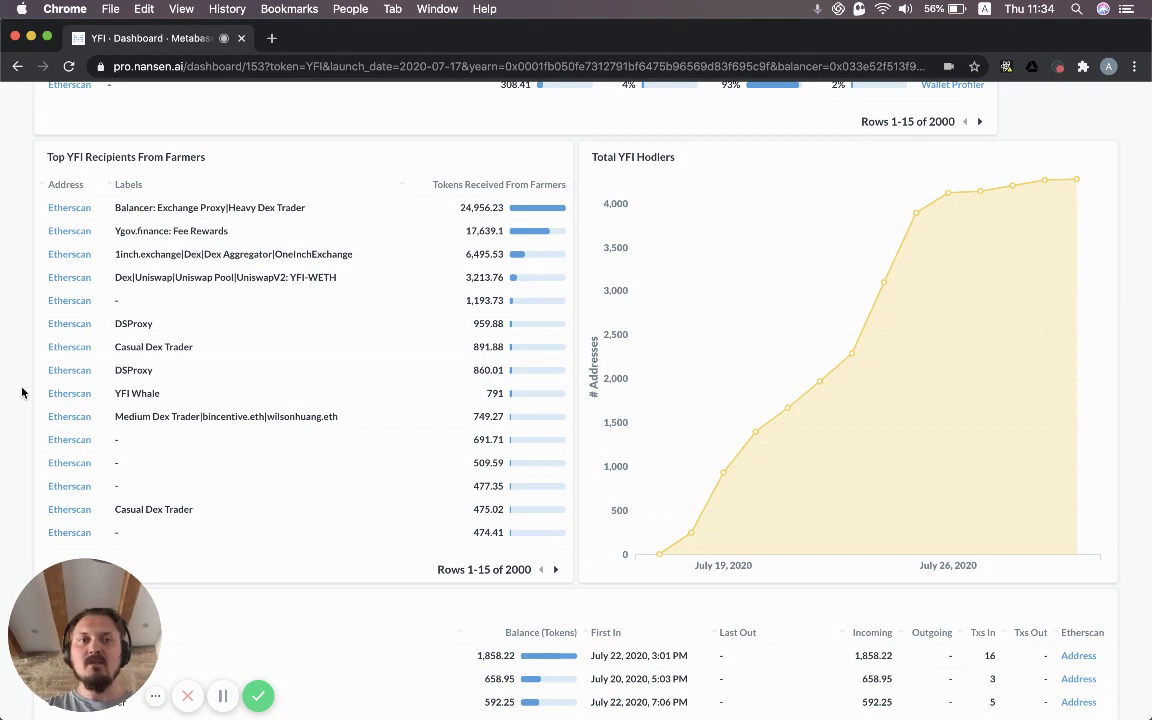
scroll(22, 392, "down", 1)
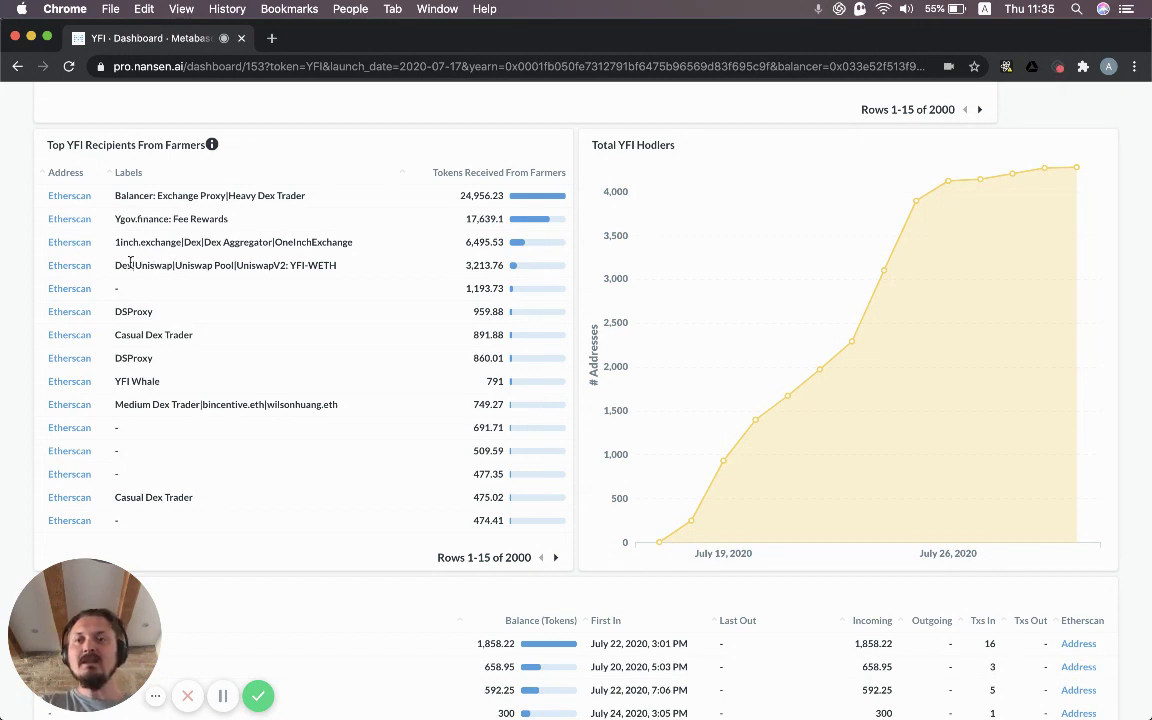
left_click_drag(290, 265, 350, 266)
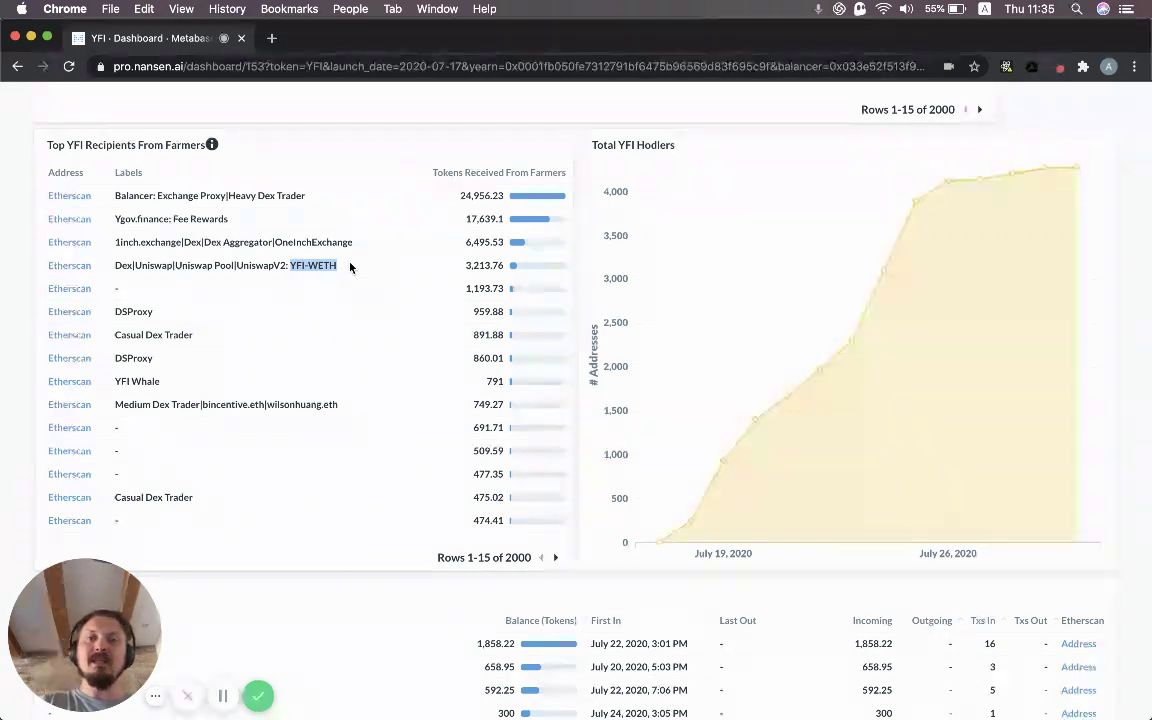
left_click(350, 266)
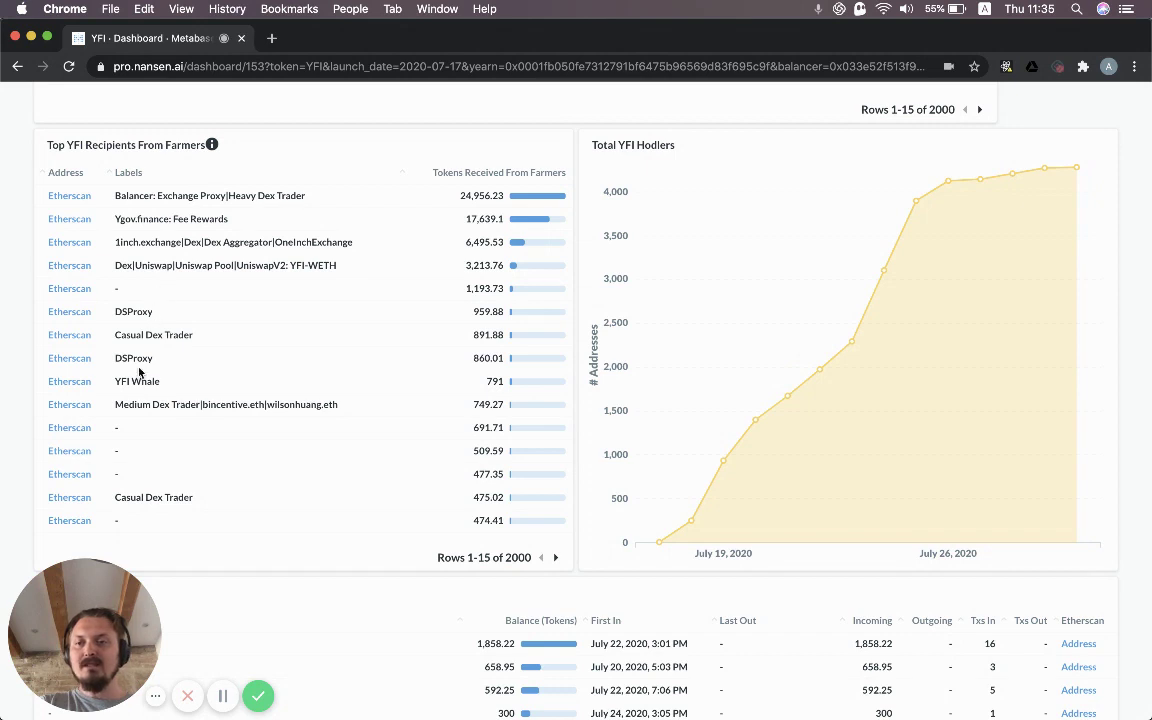
left_click_drag(113, 383, 174, 383)
left_click(174, 383)
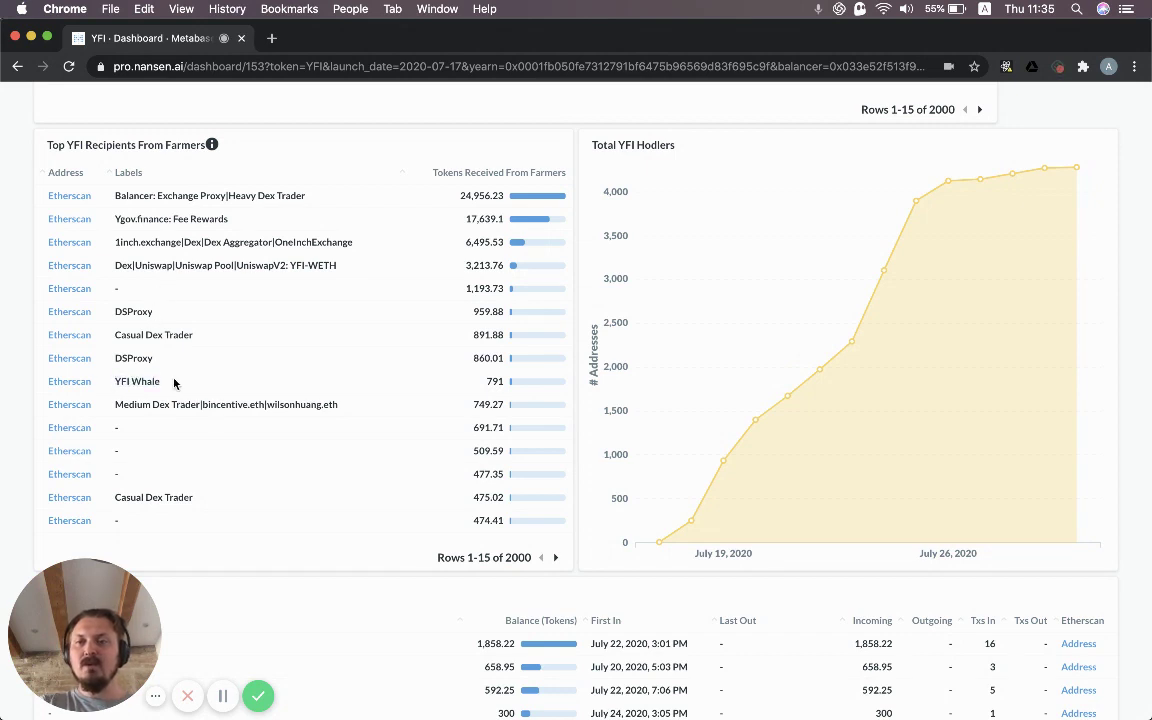
left_click_drag(204, 404, 343, 404)
left_click(267, 406)
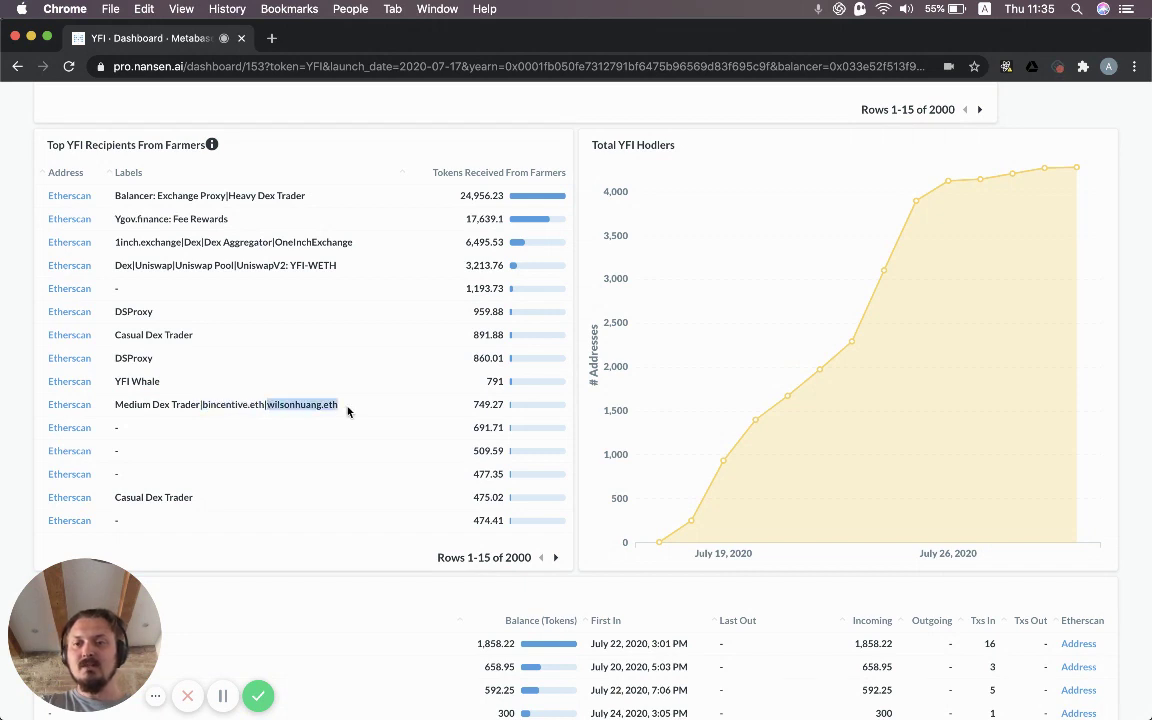
left_click(345, 404)
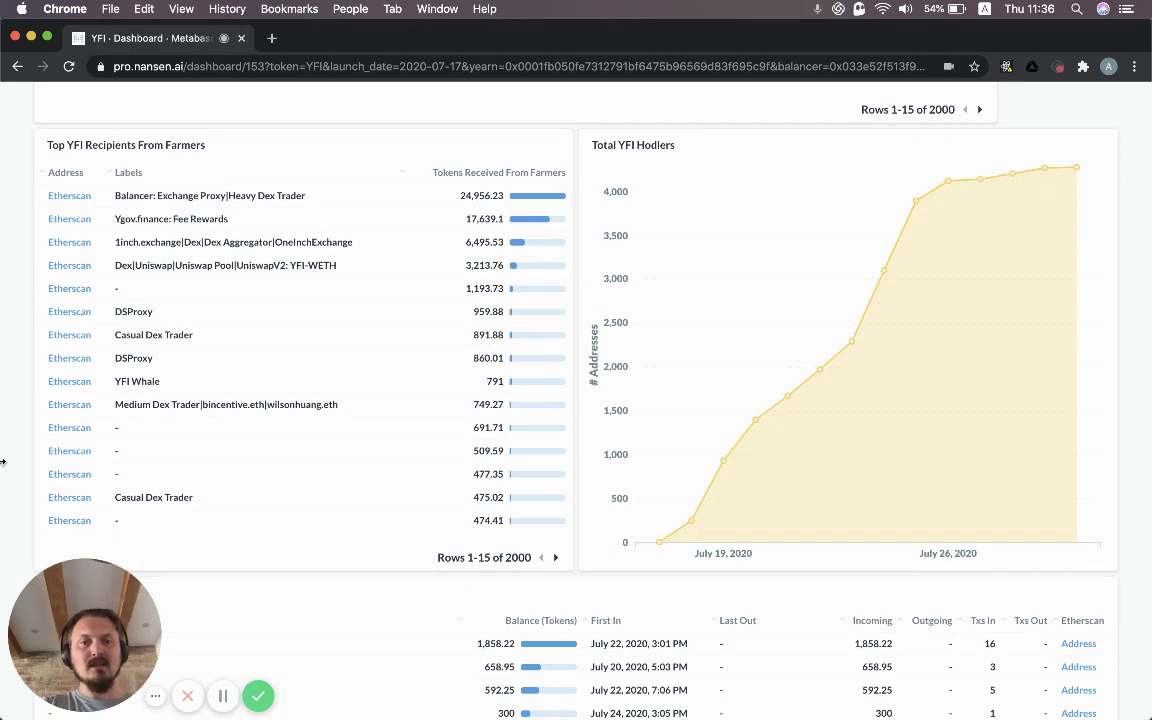
- Scroll further through the stakers list, then back up toward the top
scroll(10, 420, "down", 2)
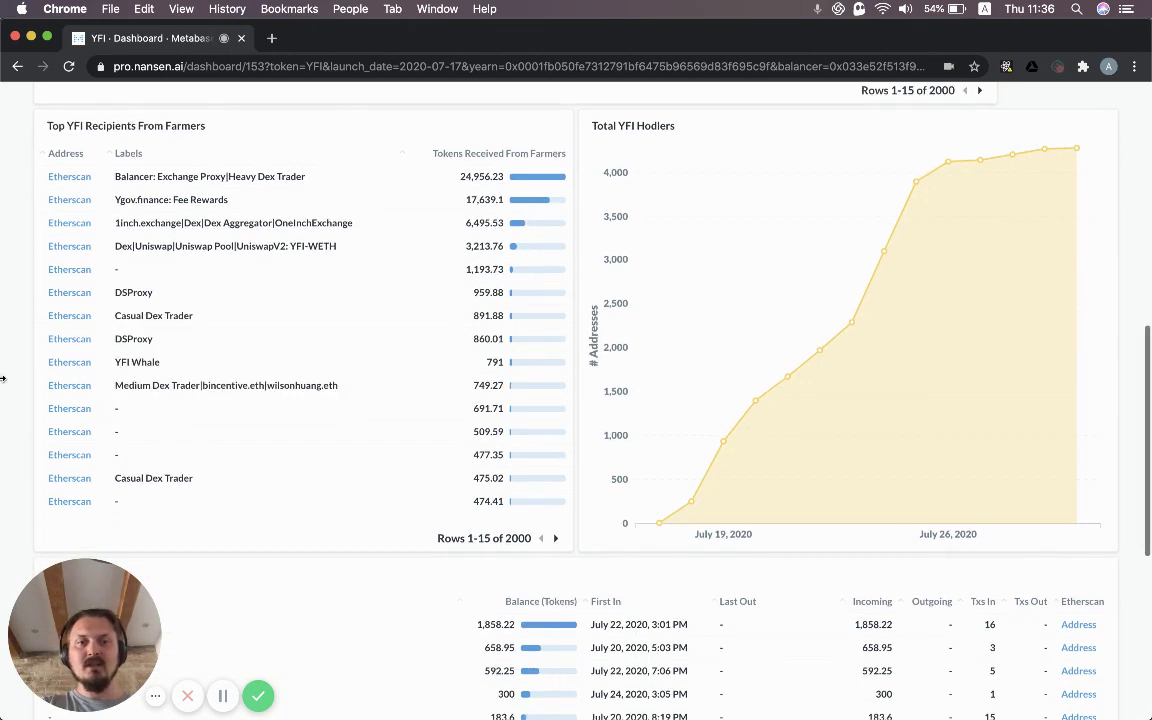
scroll(3, 378, "down", 8)
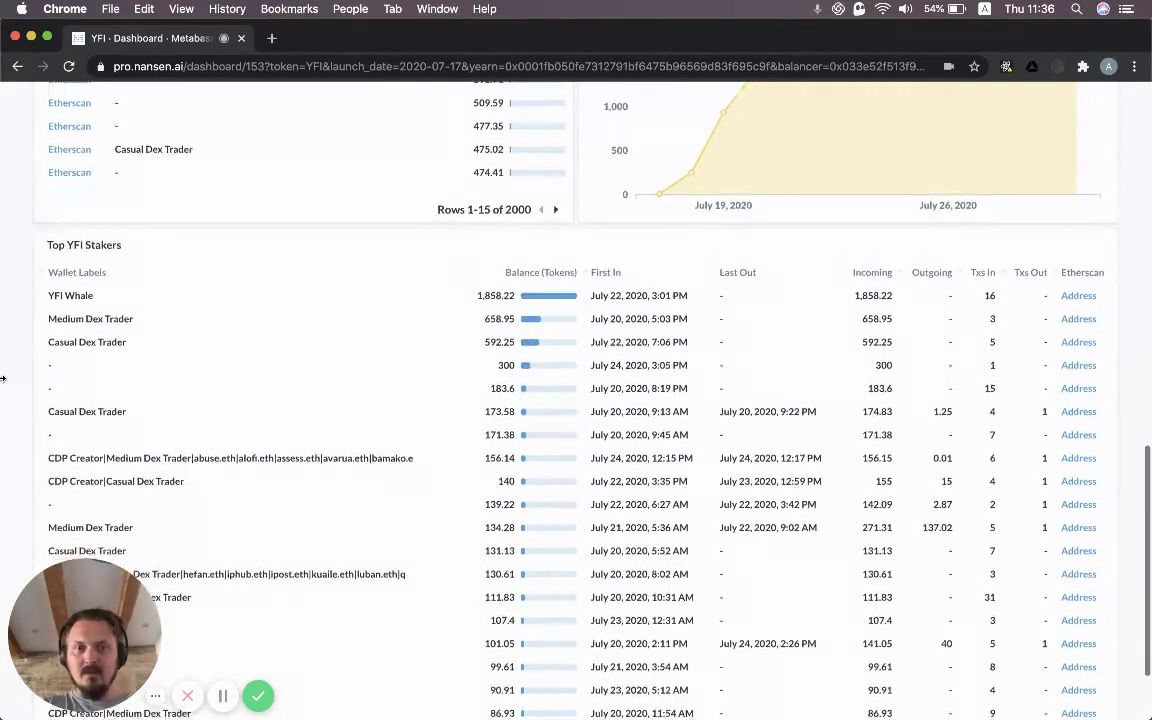
scroll(3, 378, "down", 2)
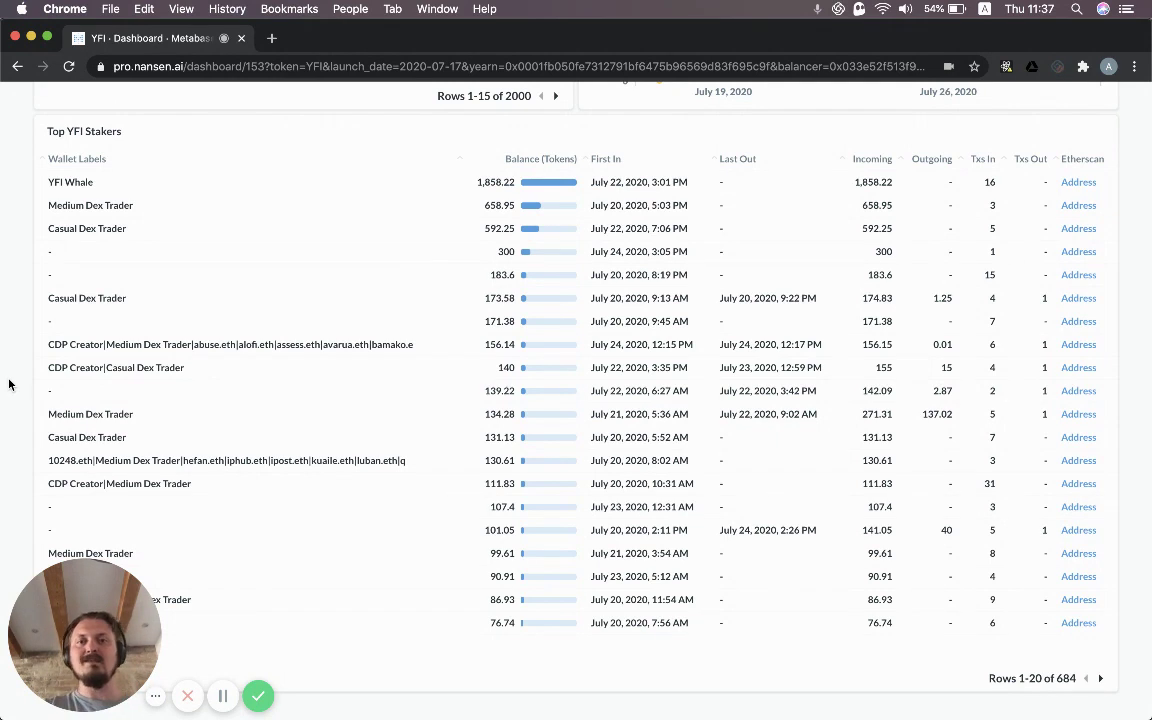
scroll(9, 384, "up", 1)
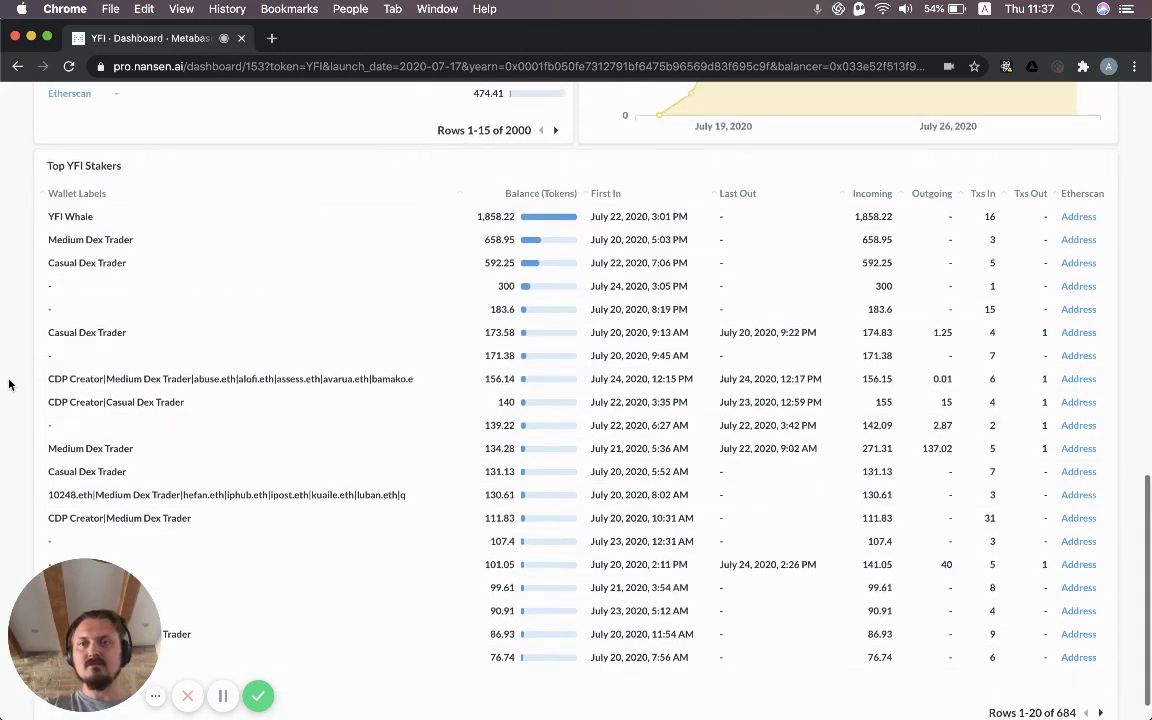
scroll(9, 384, "up", 20)
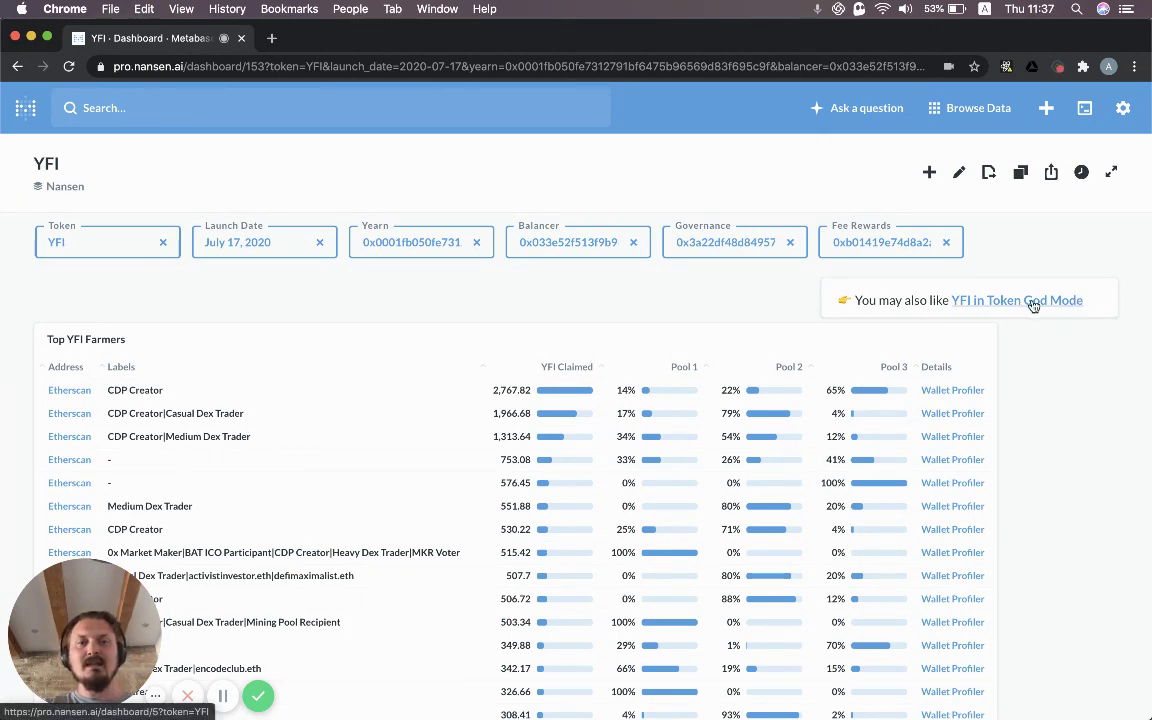
- Open the YFI Token God Mode dashboard and browse its Token filter list, keeping YFI selected
left_click(1033, 305)
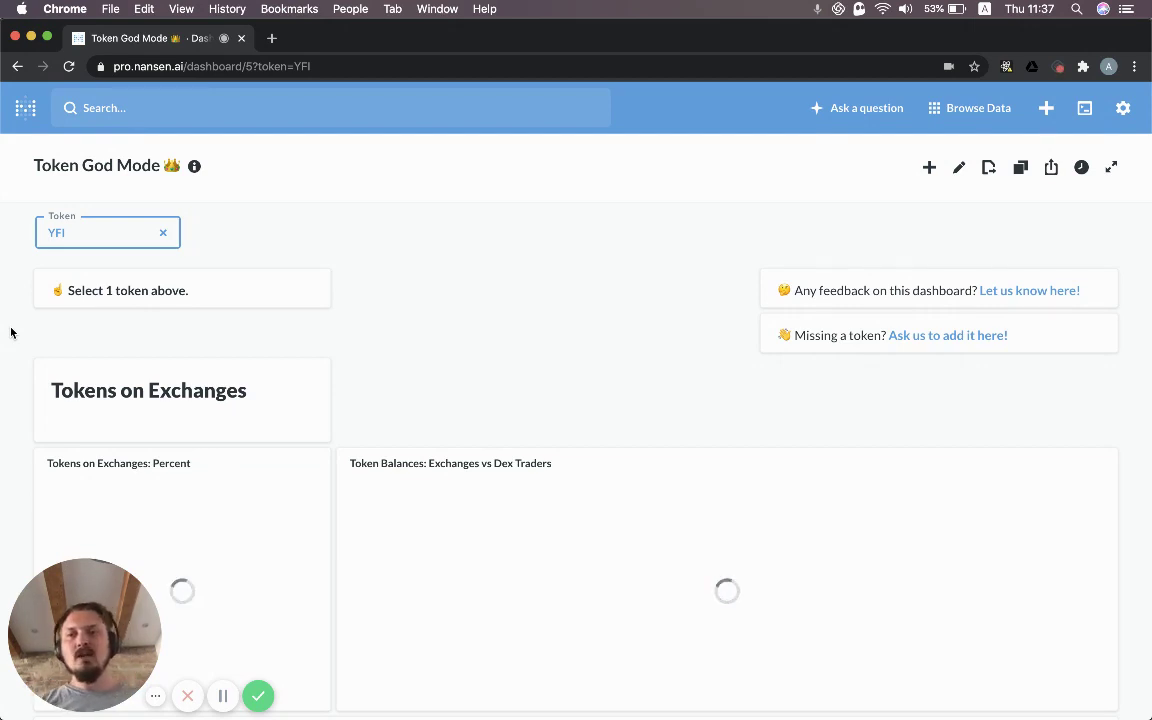
left_click(66, 236)
scroll(103, 385, "down", 15)
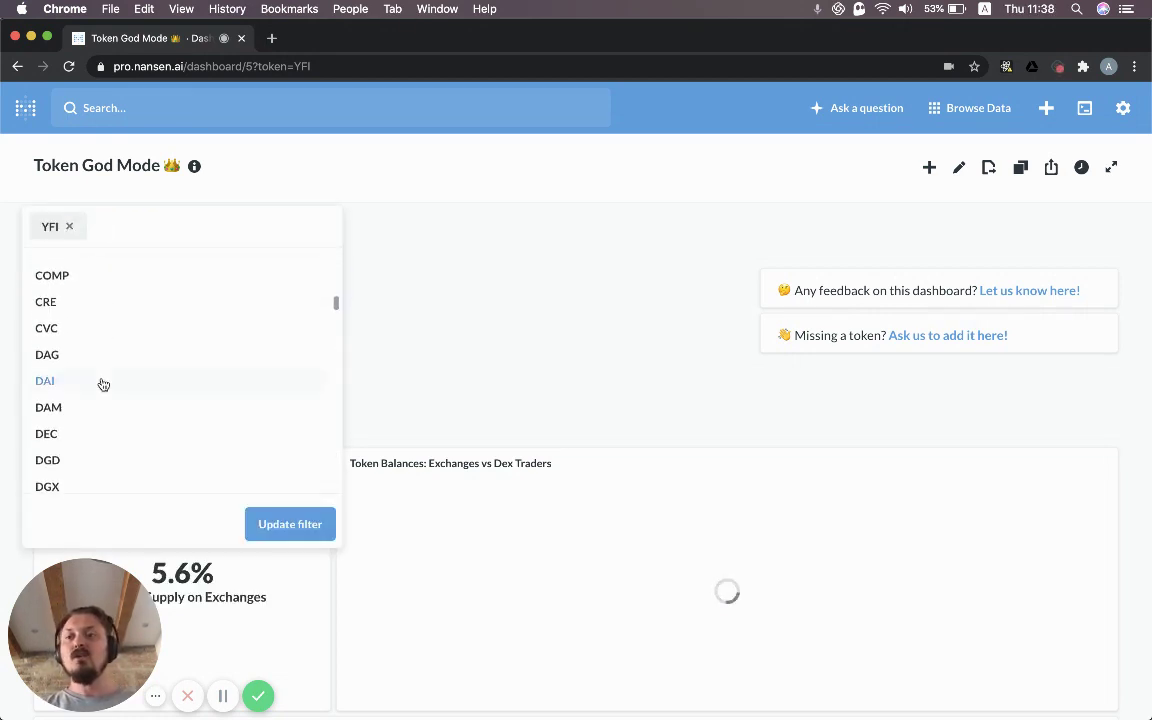
scroll(103, 385, "down", 5)
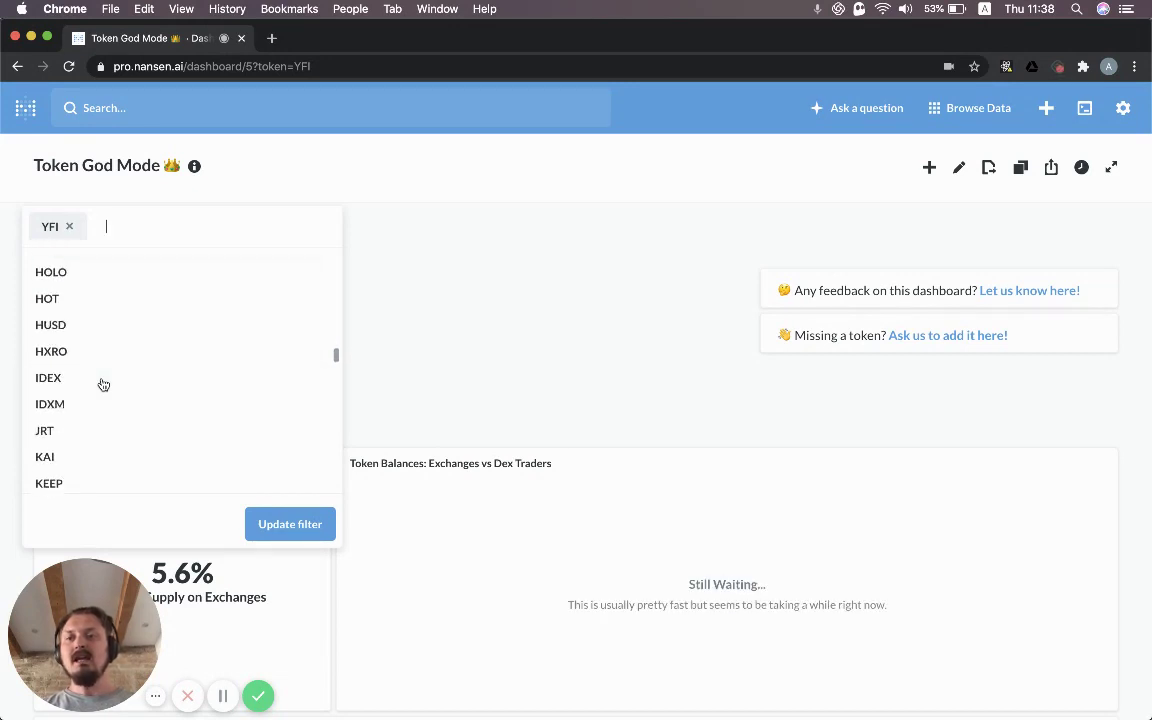
left_click(419, 306)
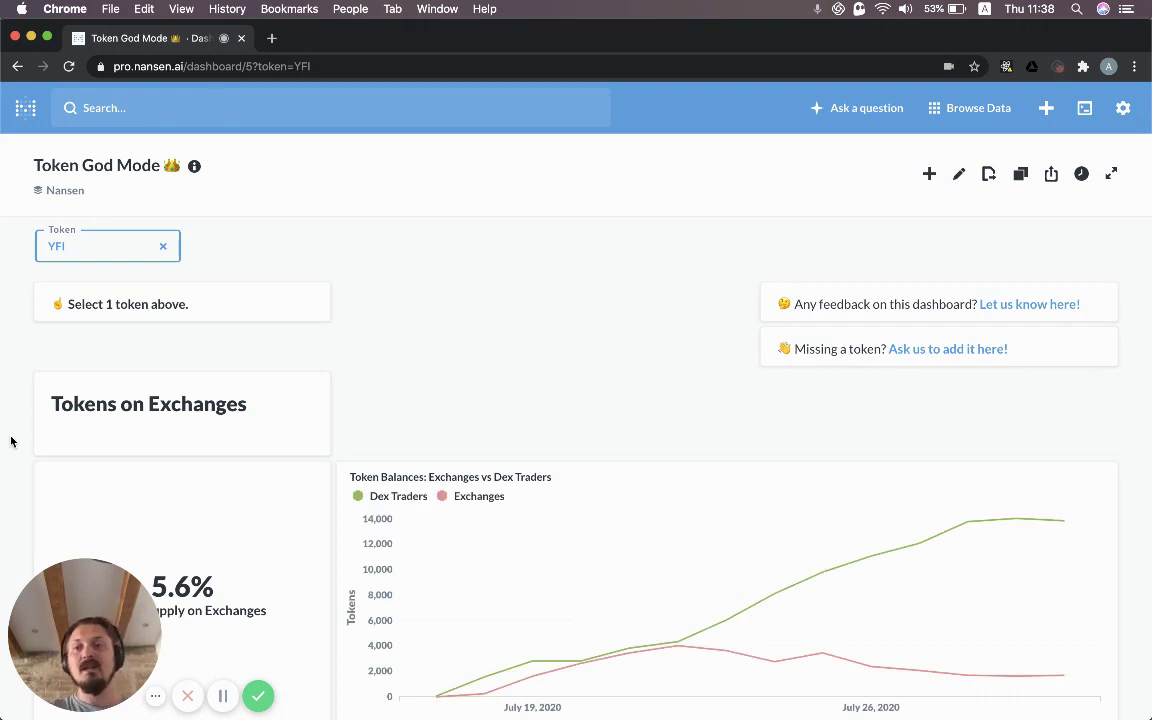
- Scroll down to the exchange balance charts and the Top Exchanges table
scroll(11, 441, "down", 3)
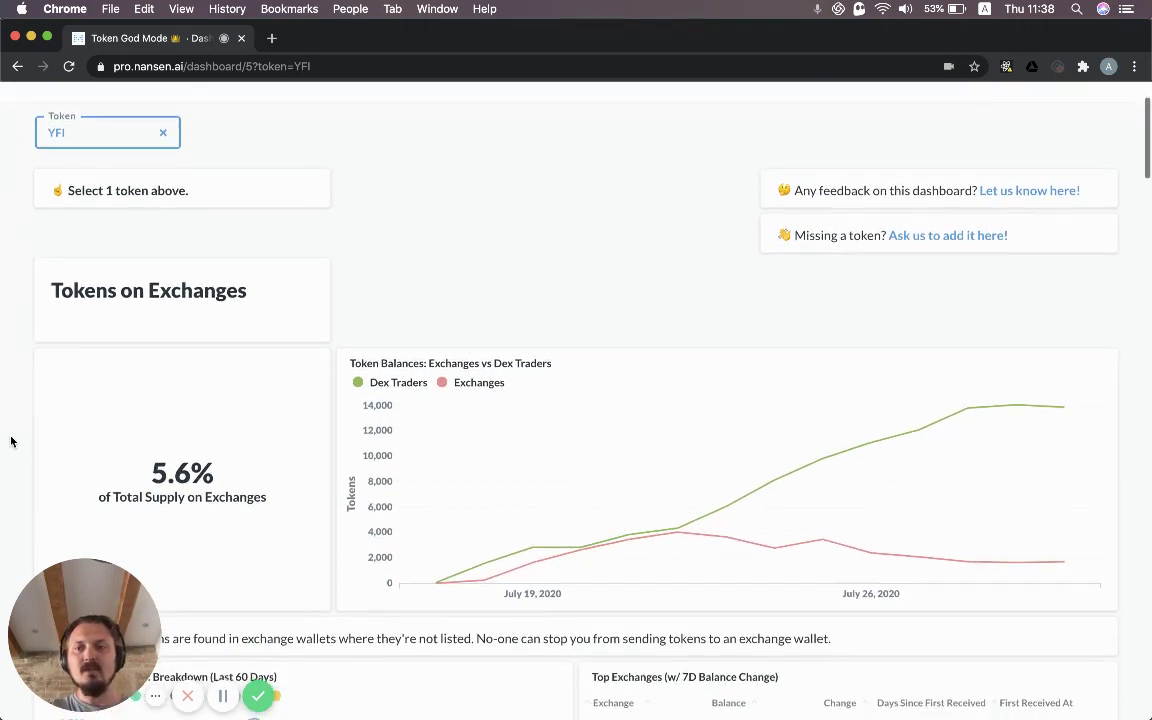
scroll(11, 441, "down", 3)
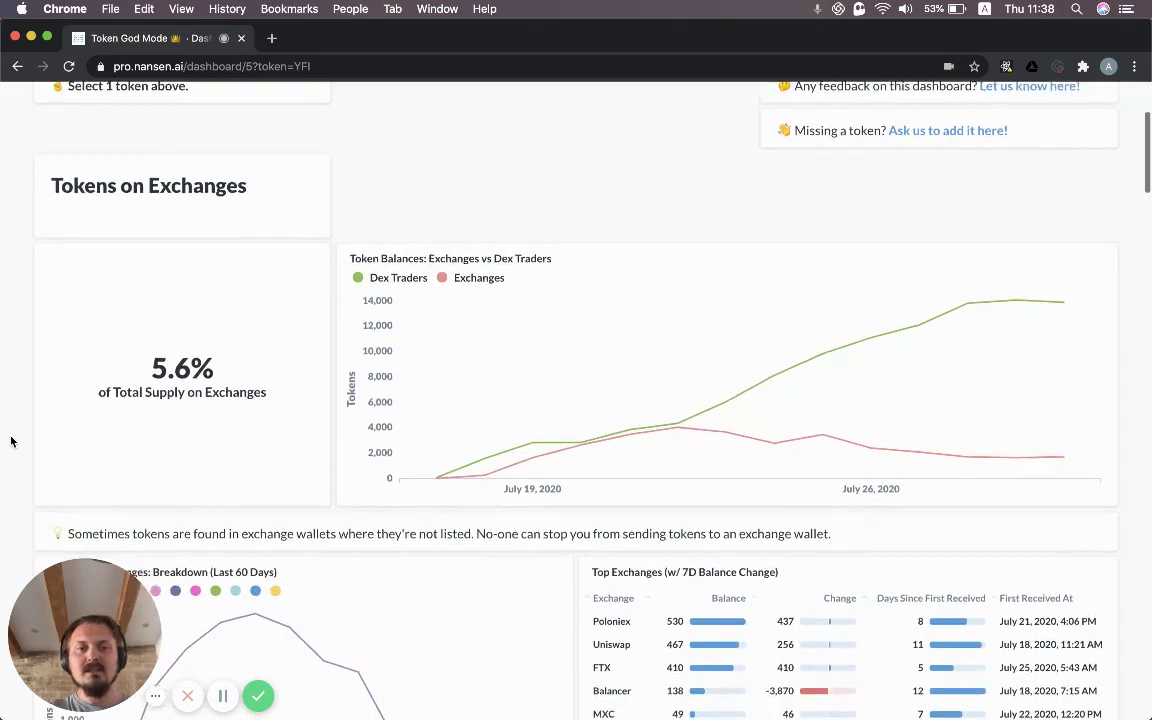
scroll(11, 441, "down", 2)
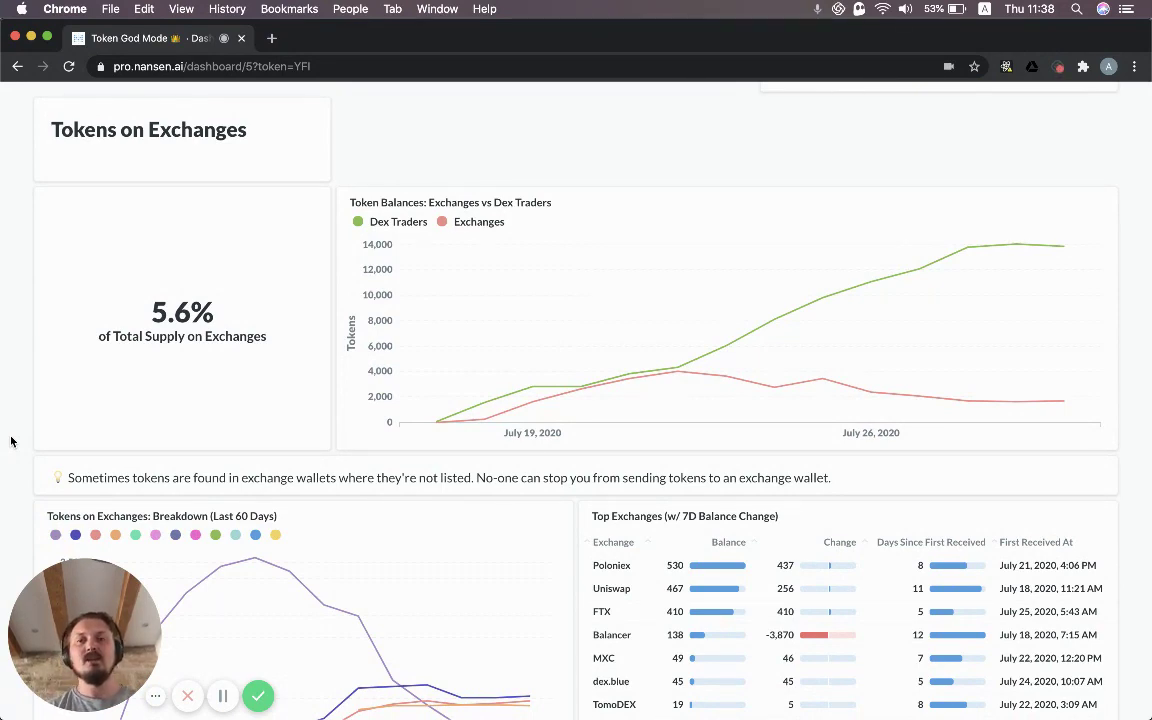
scroll(11, 441, "down", 3)
scroll(11, 441, "down", 1)
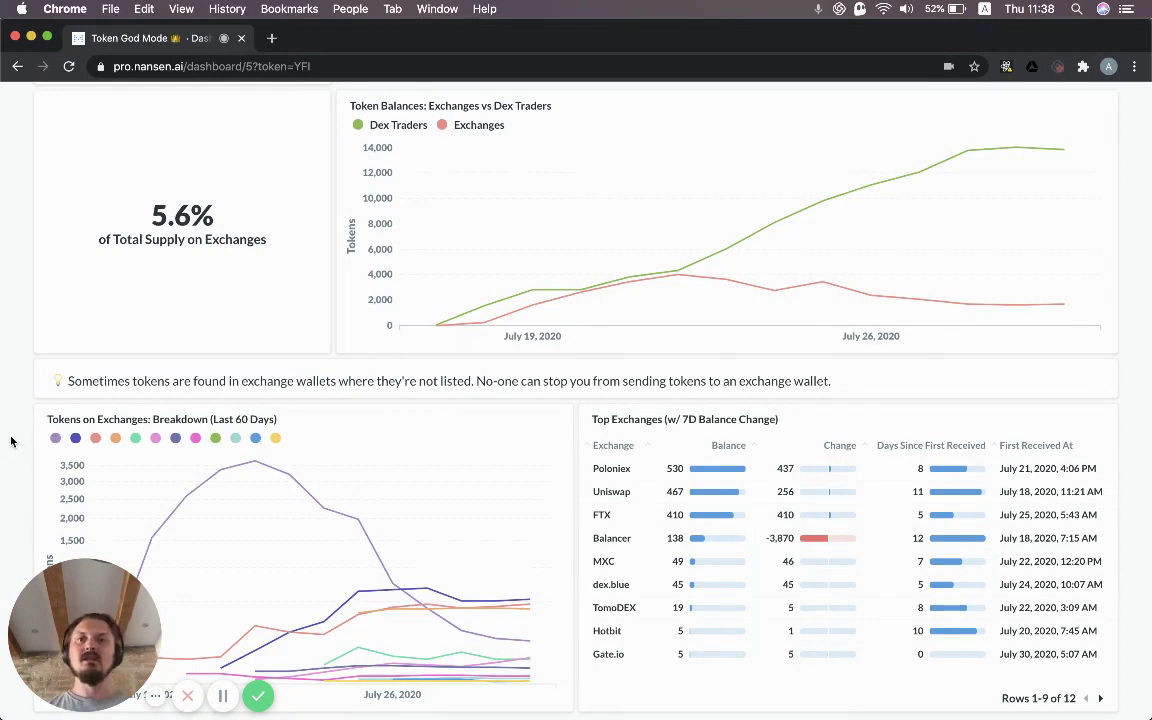
scroll(11, 441, "down", 1)
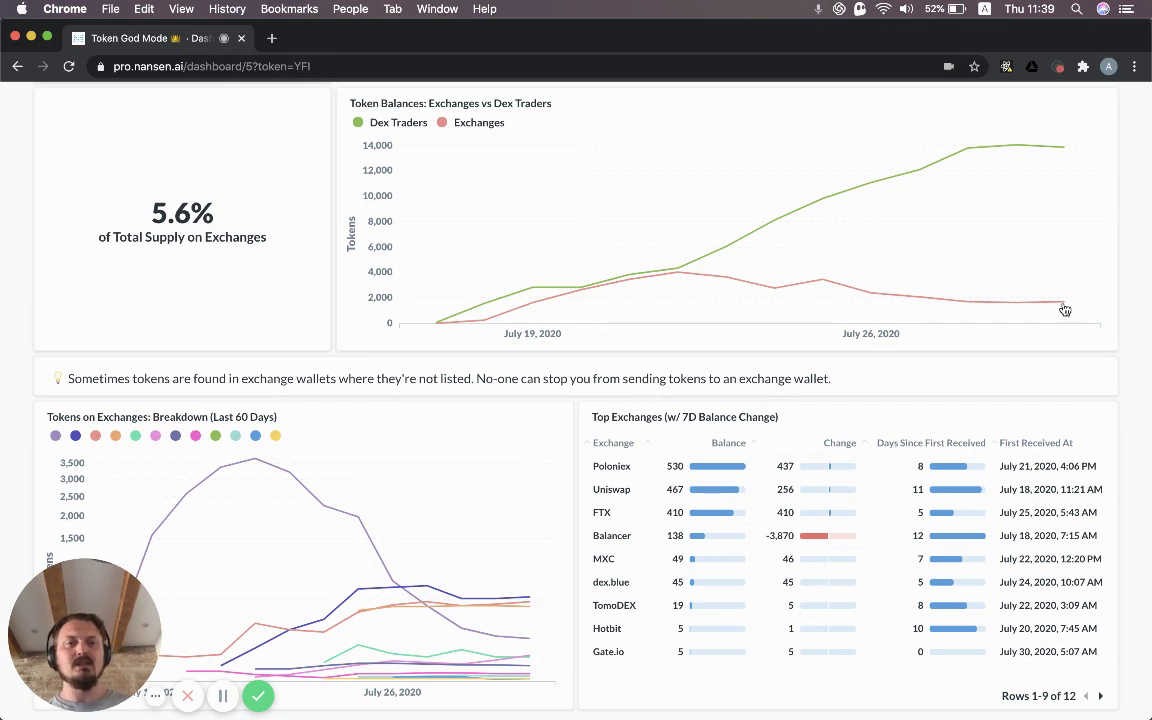
mouse_move(1064, 309)
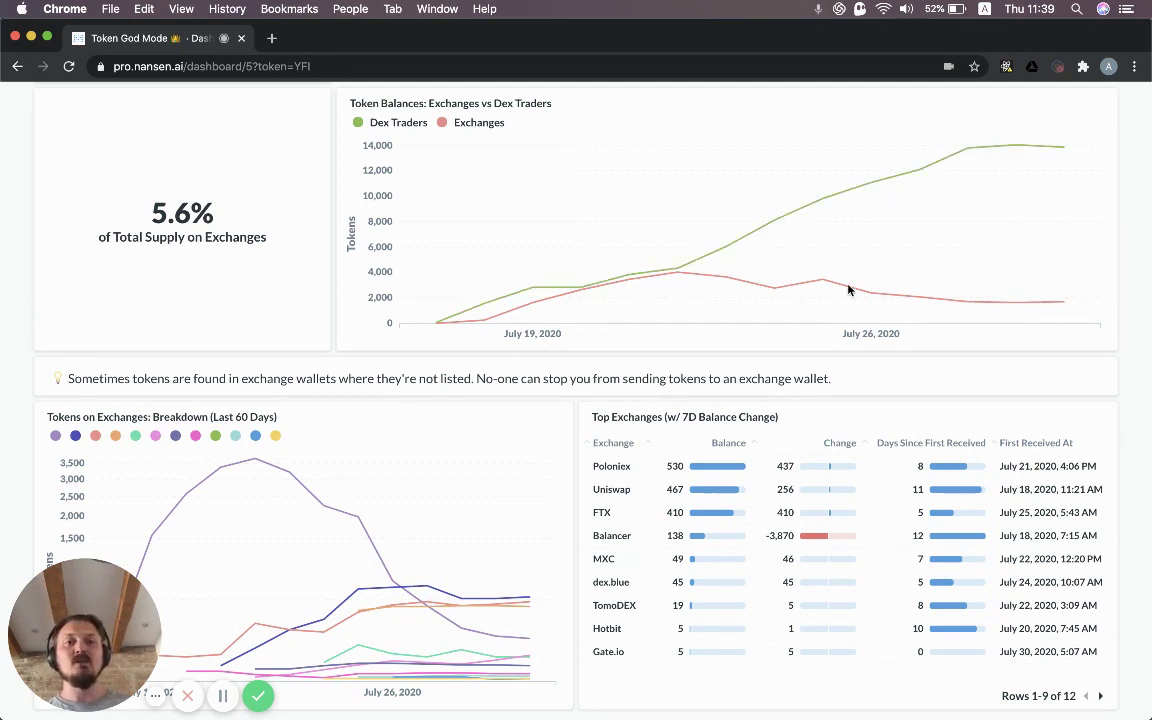
mouse_move(836, 285)
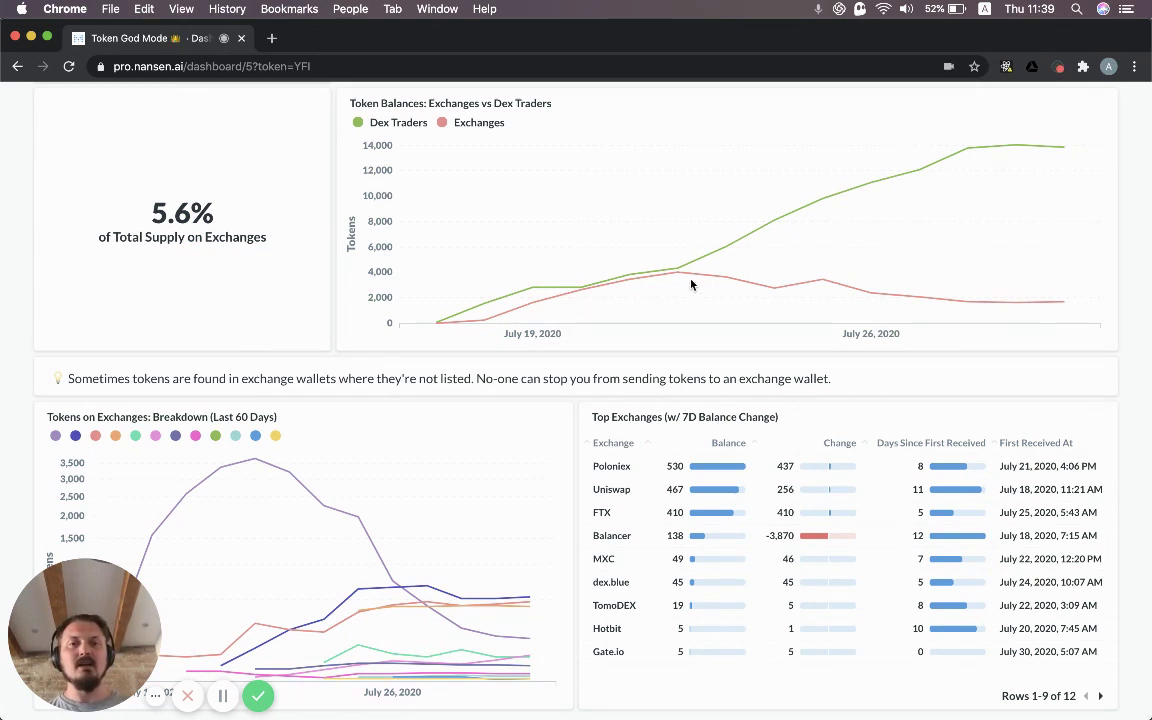
mouse_move(679, 277)
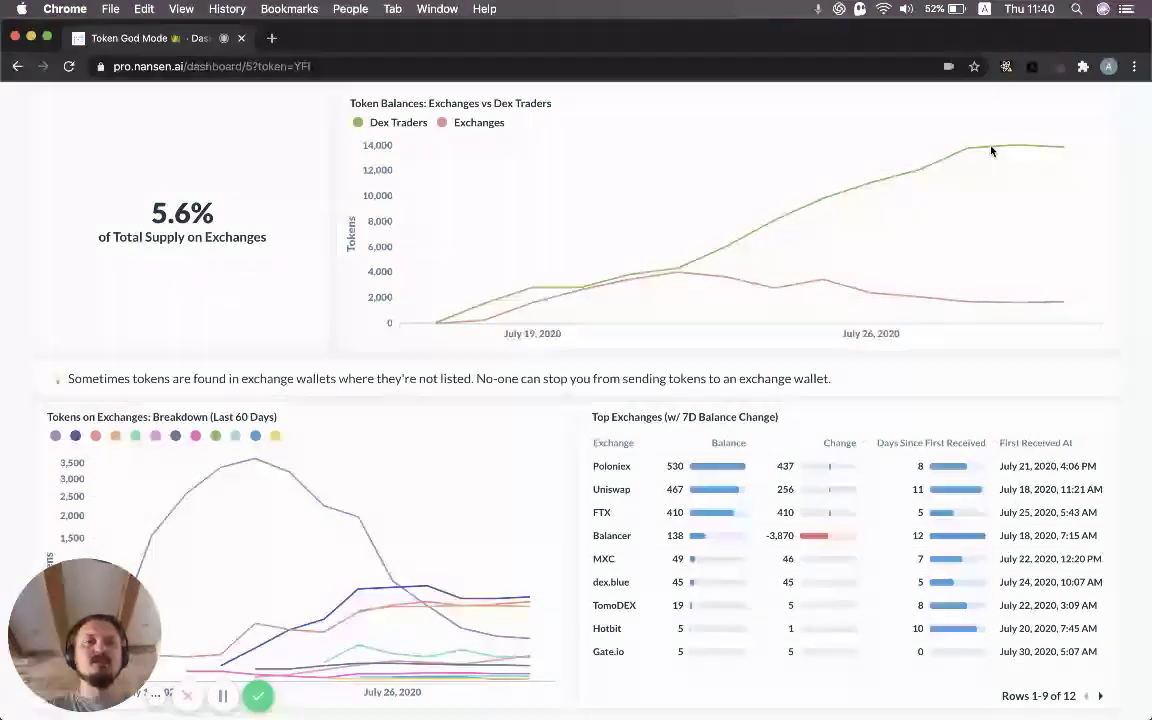
mouse_move(1015, 145)
mouse_move(1066, 150)
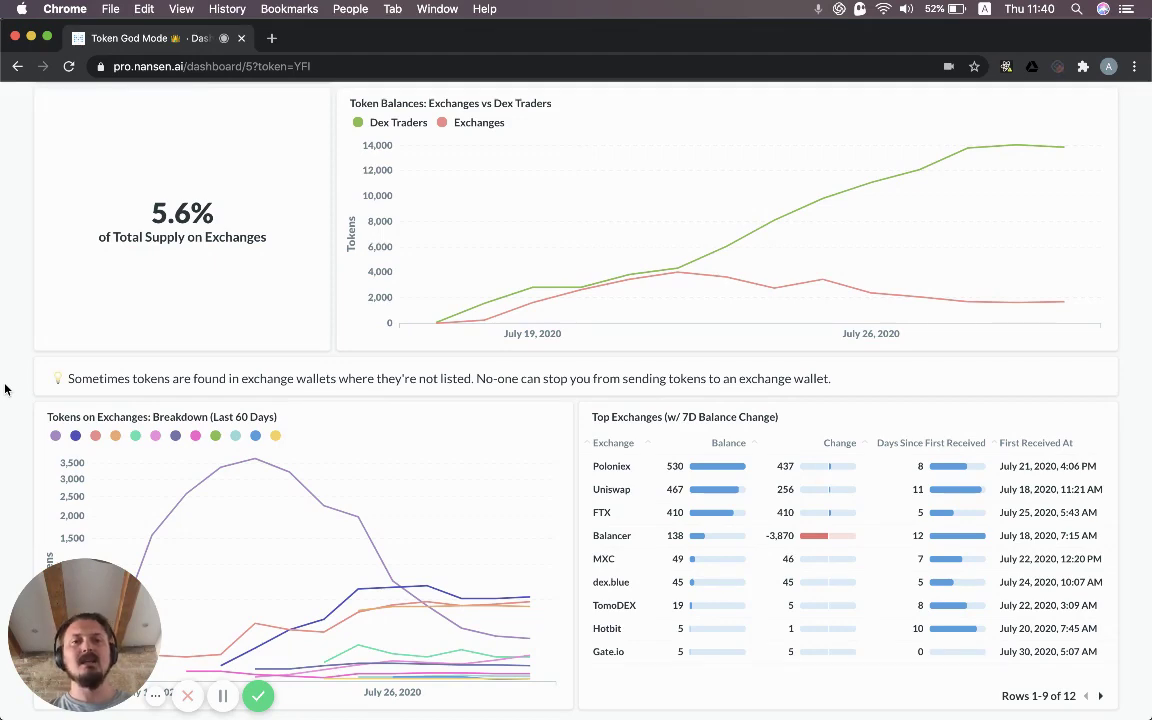
- Scroll down to the Tokens on Exchanges breakdown and the Top Exchanges table
scroll(5, 389, "down", 1)
scroll(5, 389, "down", 4)
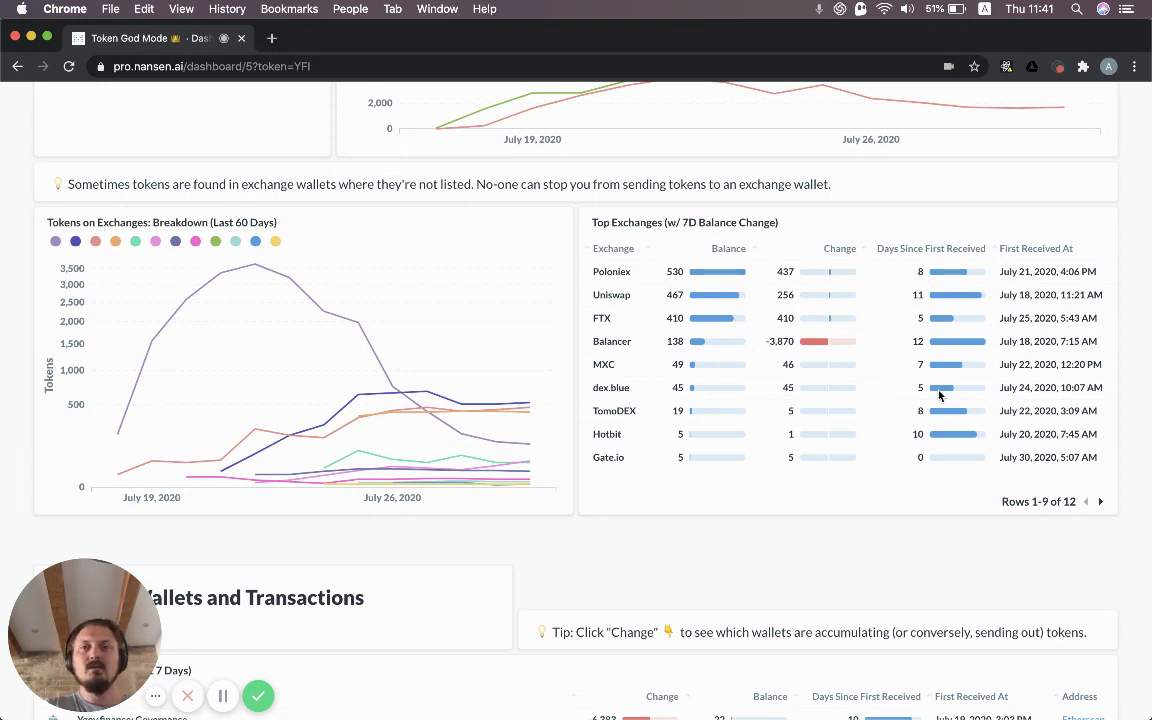
- Scroll up and down the page, settling on the Notable Wallets Balance Changes (Last 7 Days) table
scroll(15, 437, "down", 3)
scroll(15, 437, "up", 7)
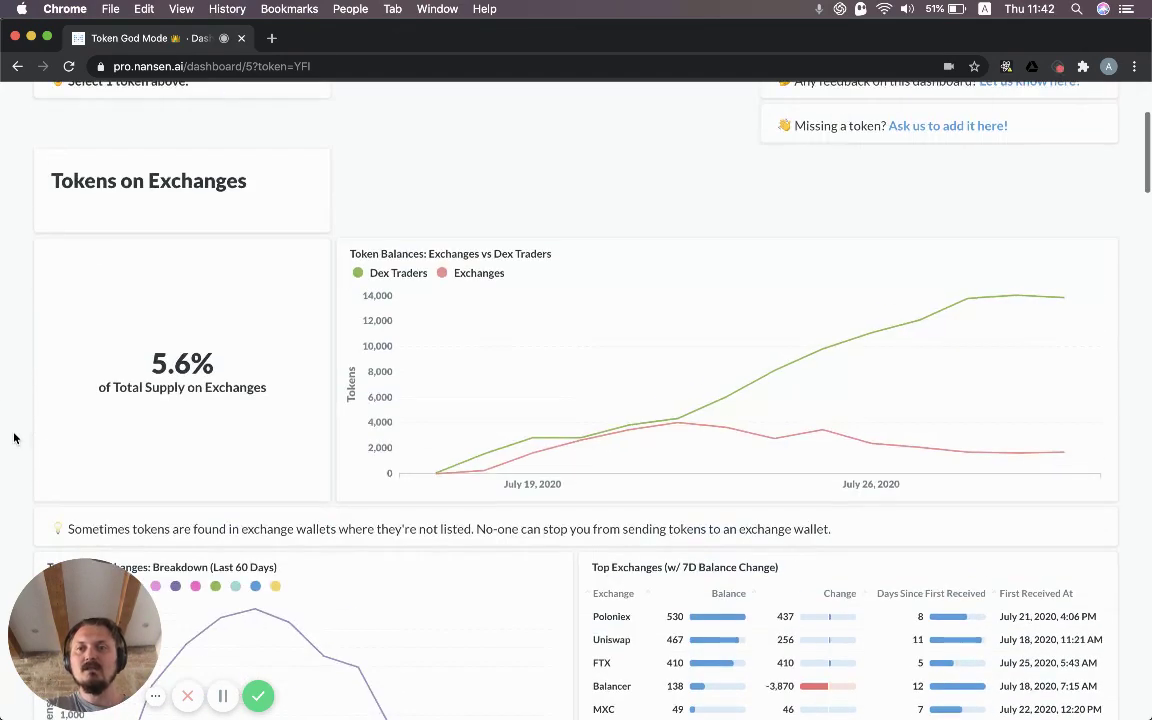
scroll(15, 437, "down", 4)
scroll(14, 437, "down", 7)
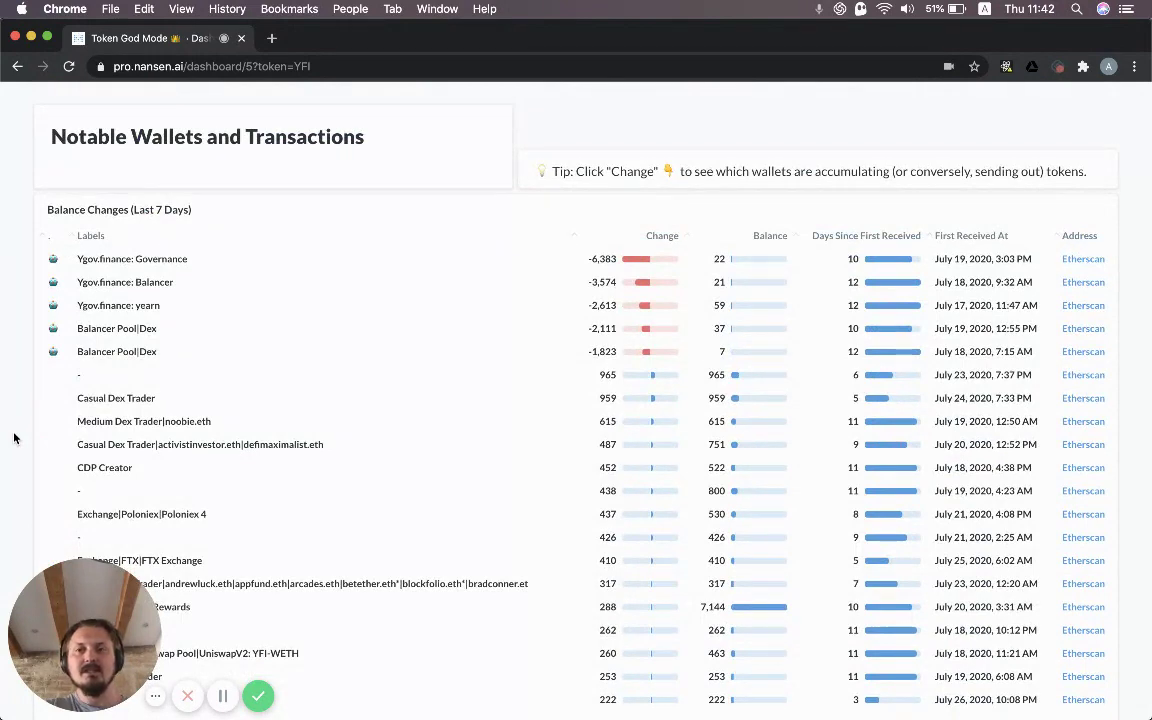
scroll(14, 437, "down", 1)
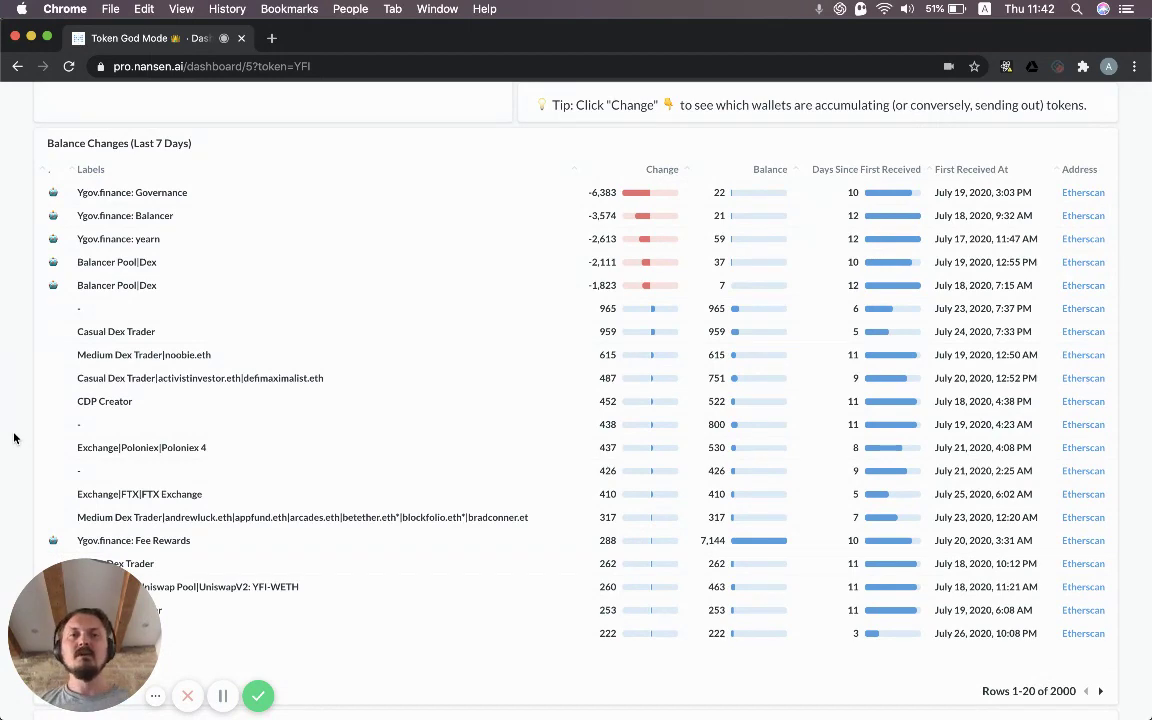
scroll(14, 437, "up", 6)
scroll(14, 437, "up", 1)
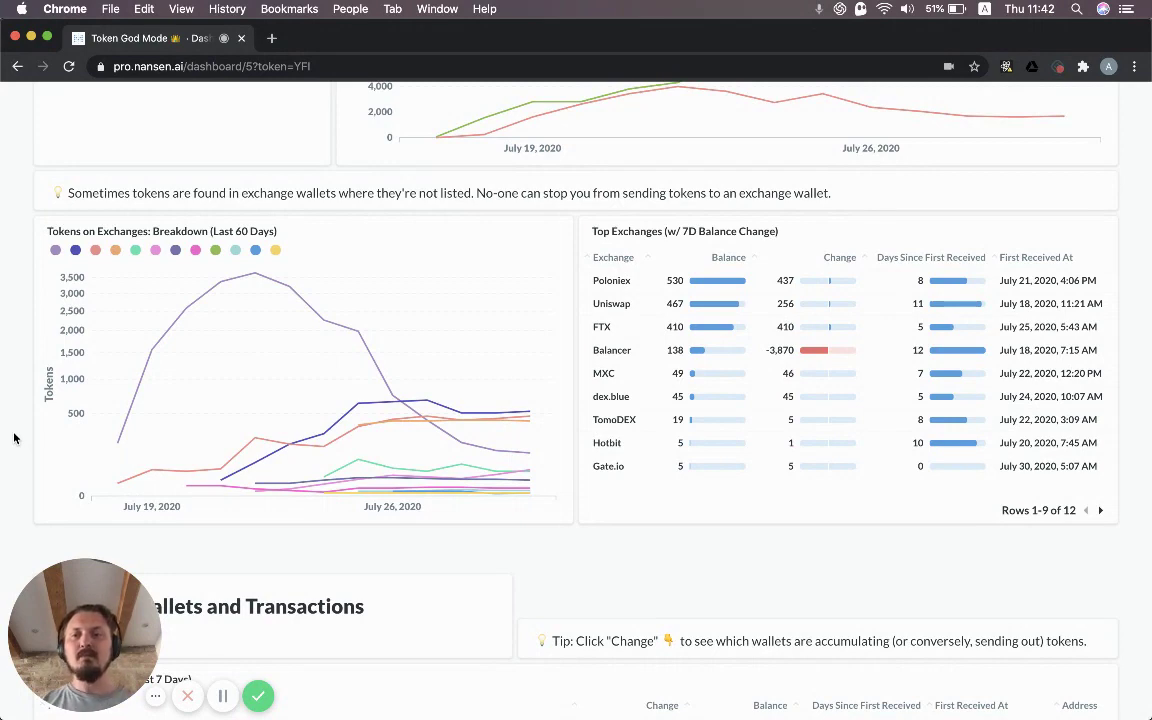
scroll(14, 437, "down", 6)
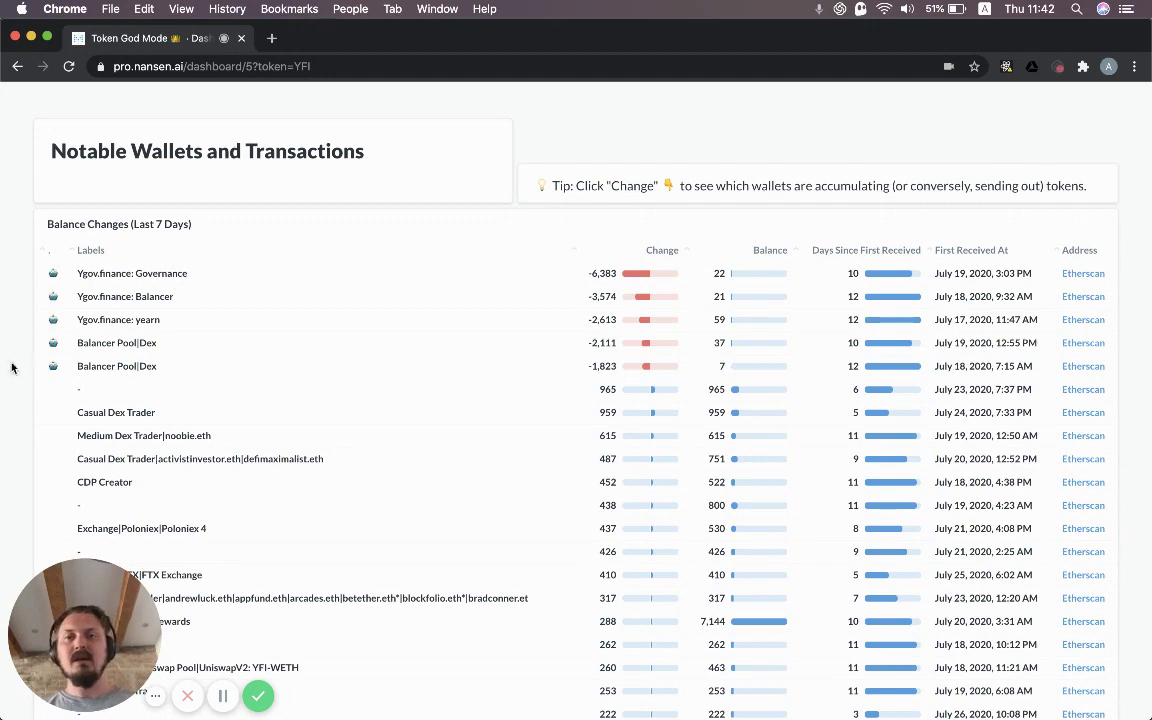
scroll(3, 400, "down", 1)
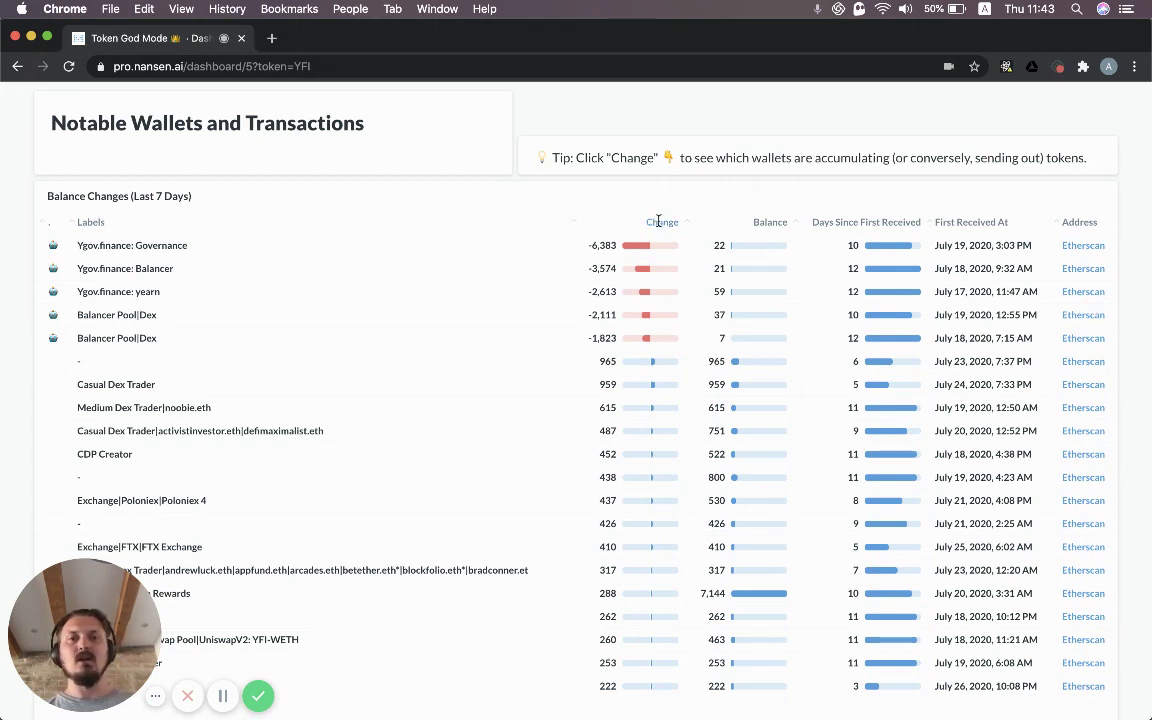
- Sort the Balance Changes table by Change and highlight the curvefi.eth label
left_click(658, 221)
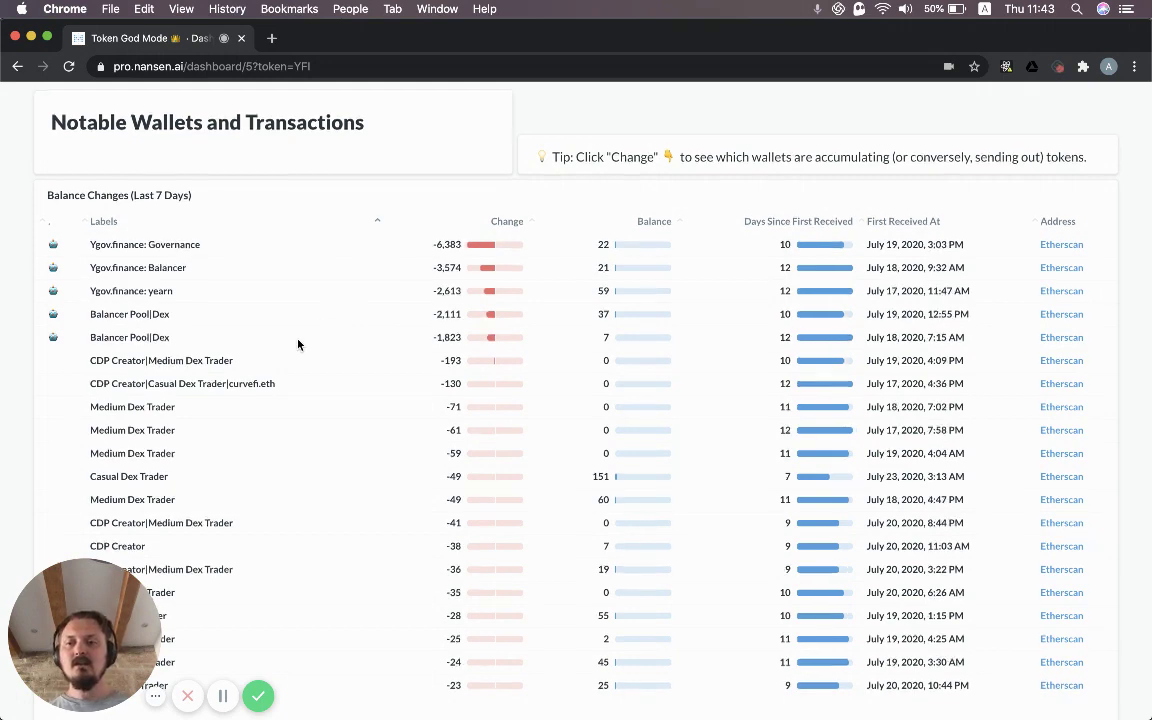
scroll(280, 340, "down", 1)
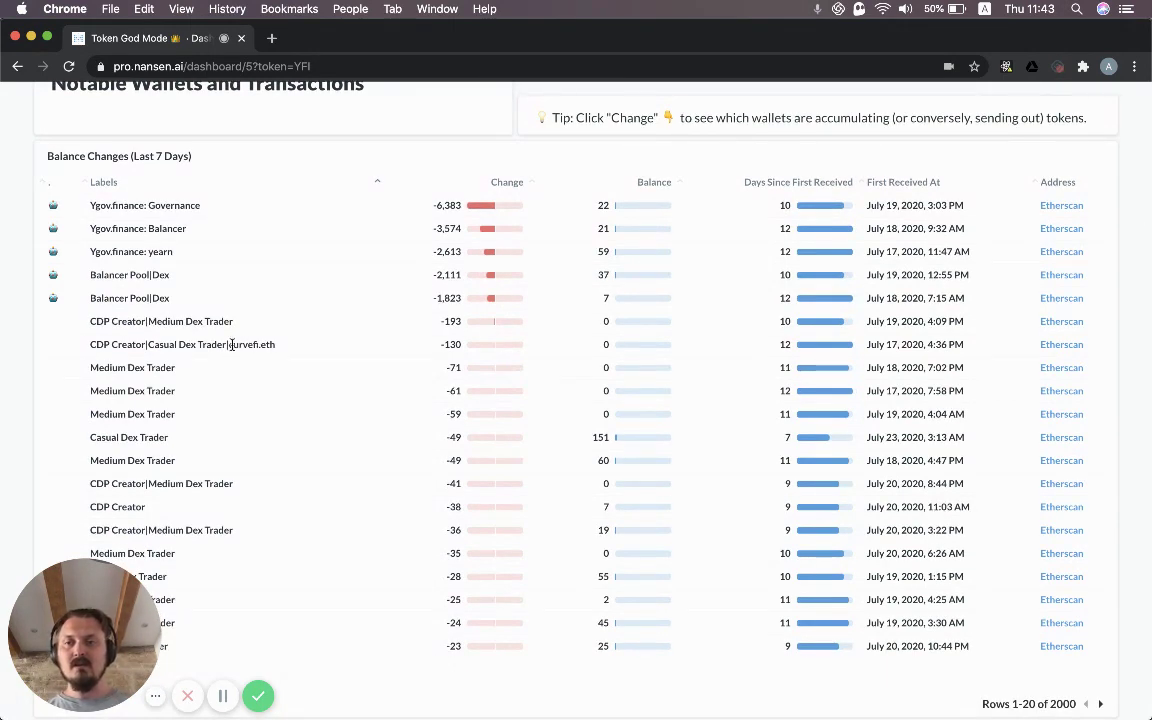
left_click_drag(232, 344, 280, 345)
left_click(240, 344)
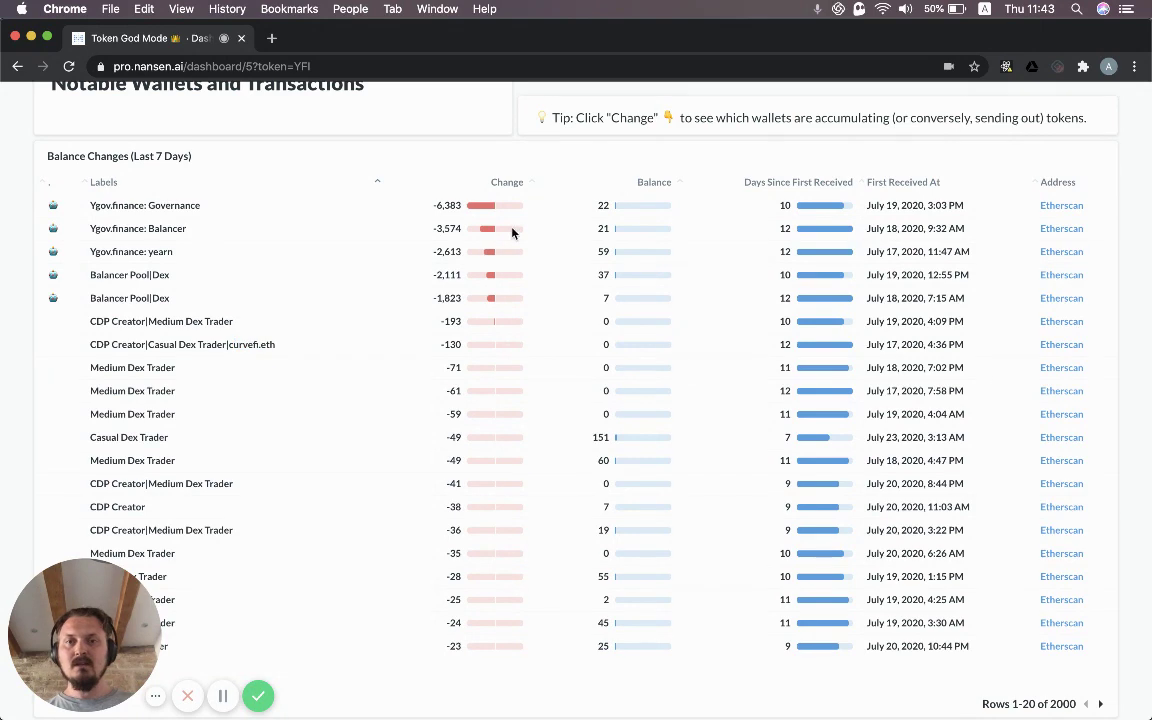
left_click(517, 183)
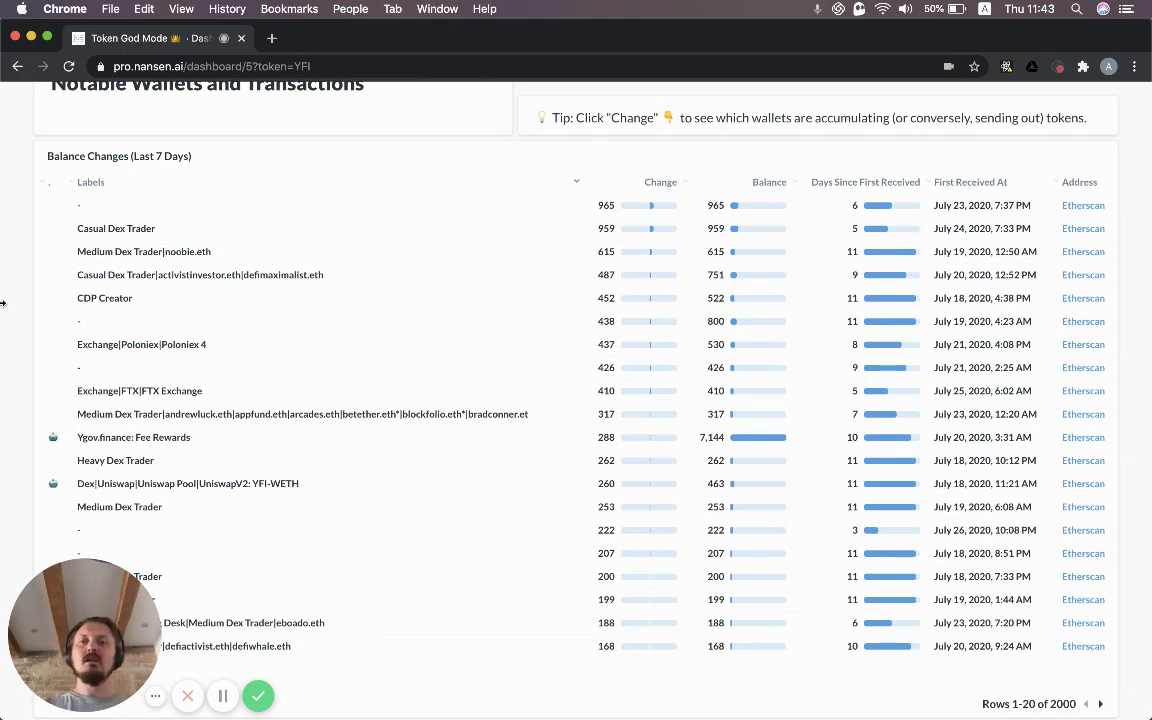
left_click_drag(164, 252, 220, 255)
left_click(220, 253)
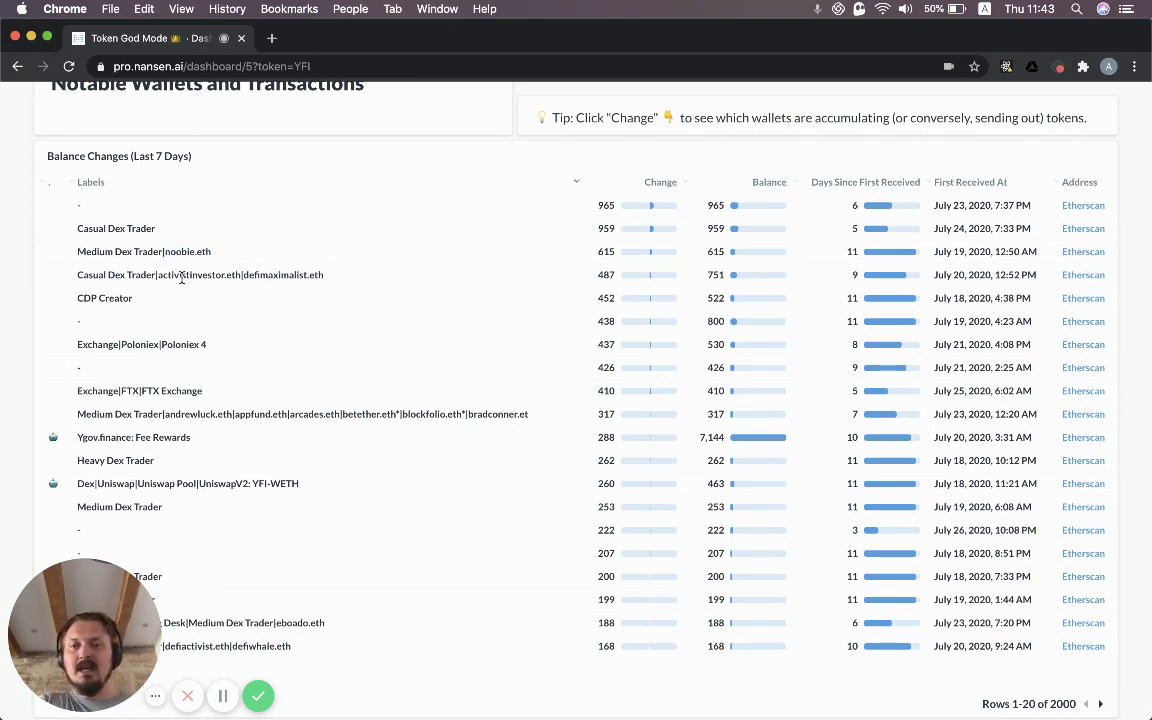
scroll(24, 338, "down", 1)
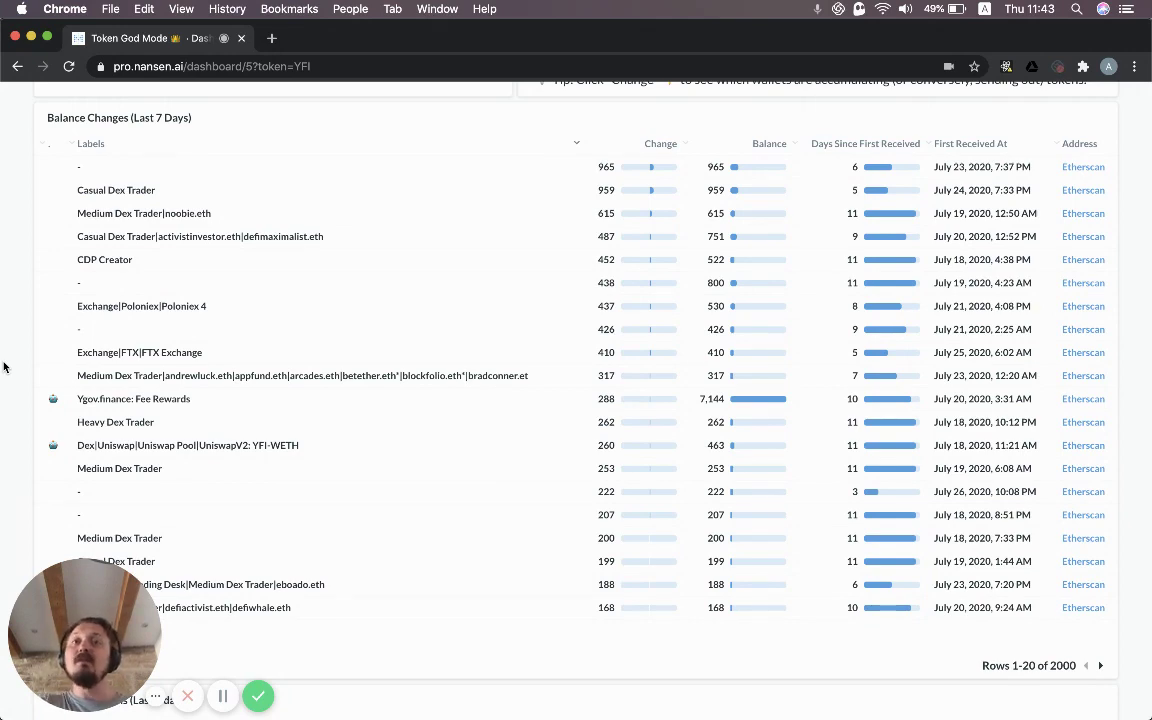
- Scroll past Top Transactions to Top Balances, led by Ygov.finance: Fee Rewards with 7,144 YFI
scroll(4, 367, "down", 6)
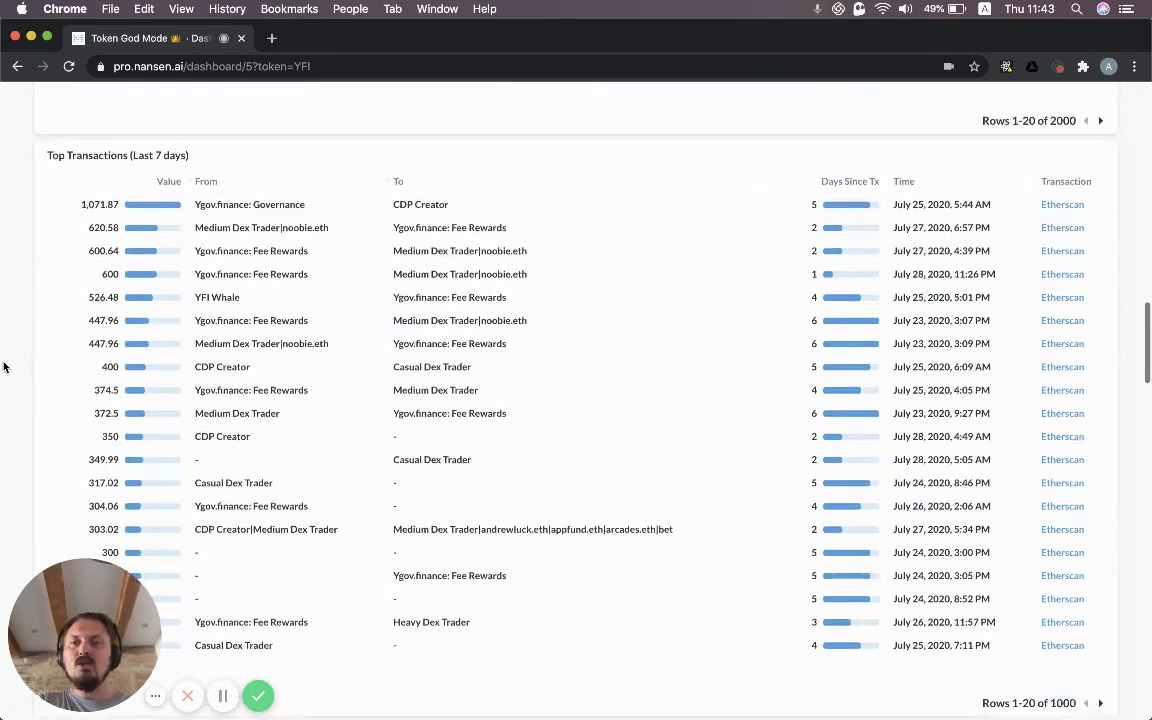
scroll(4, 367, "down", 1)
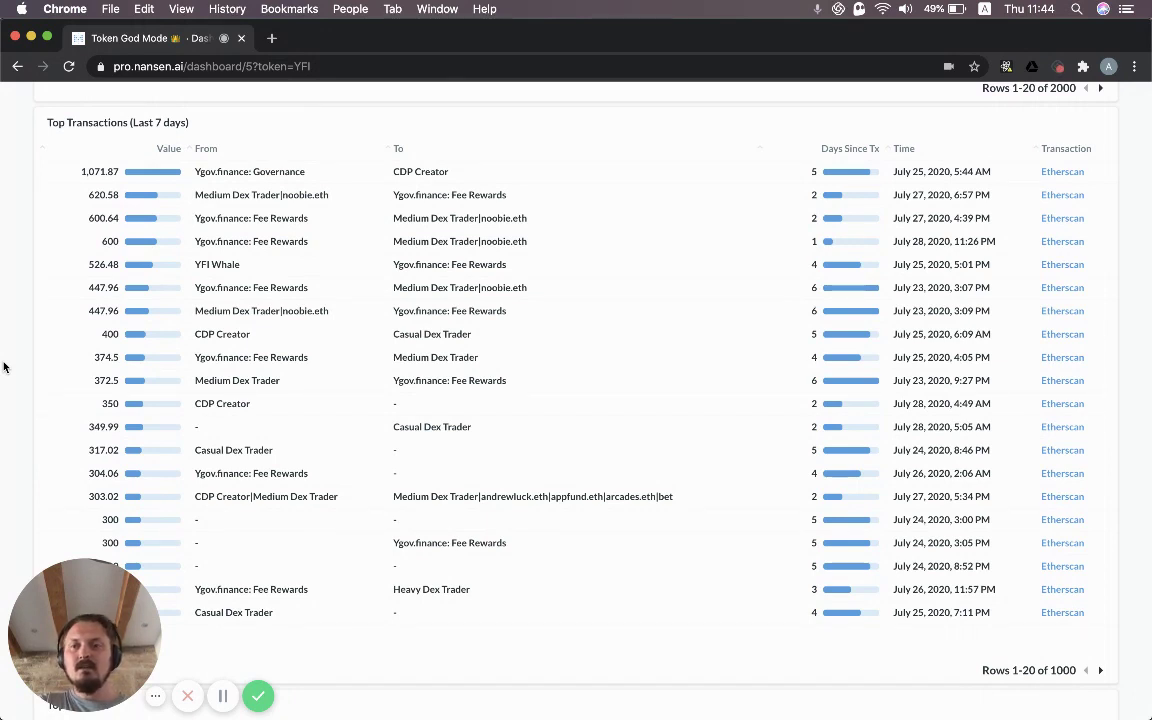
scroll(3, 367, "down", 1)
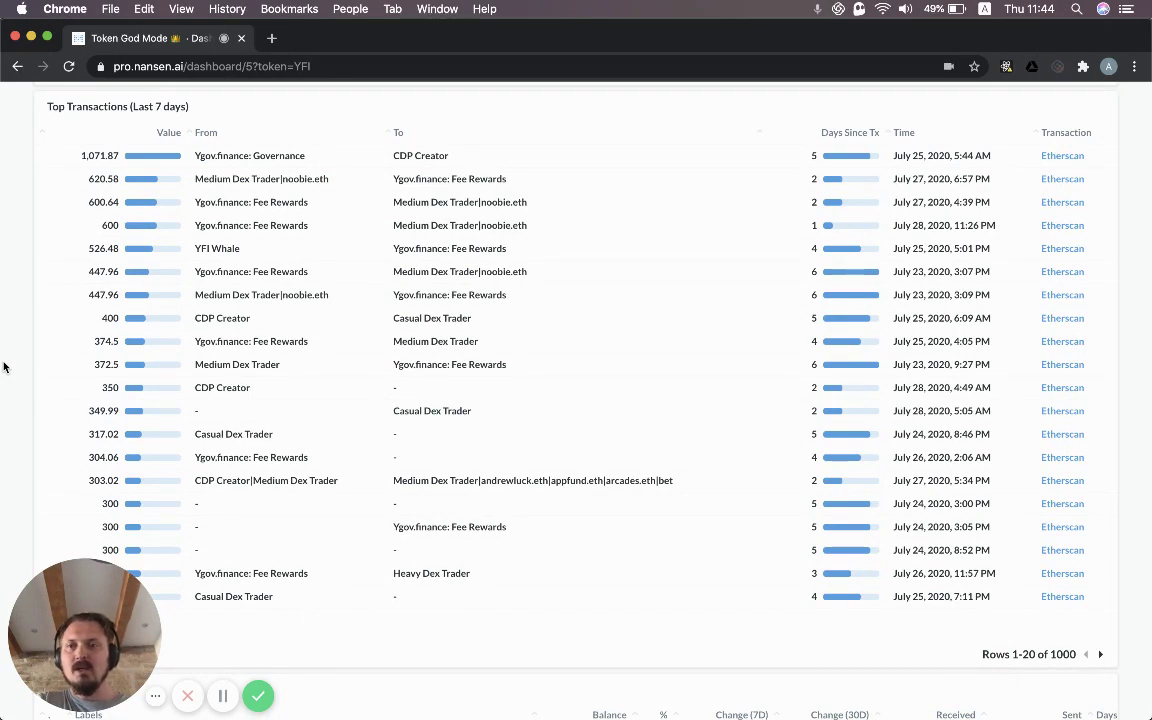
scroll(3, 367, "down", 10)
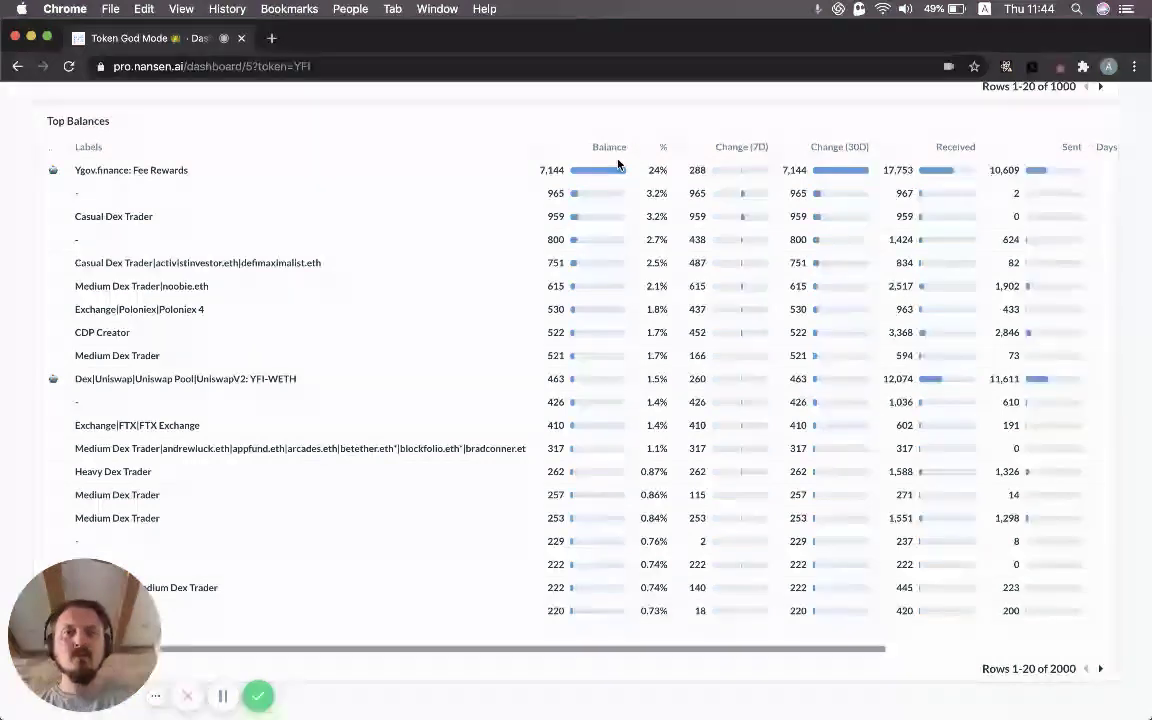
left_click_drag(650, 175, 668, 174)
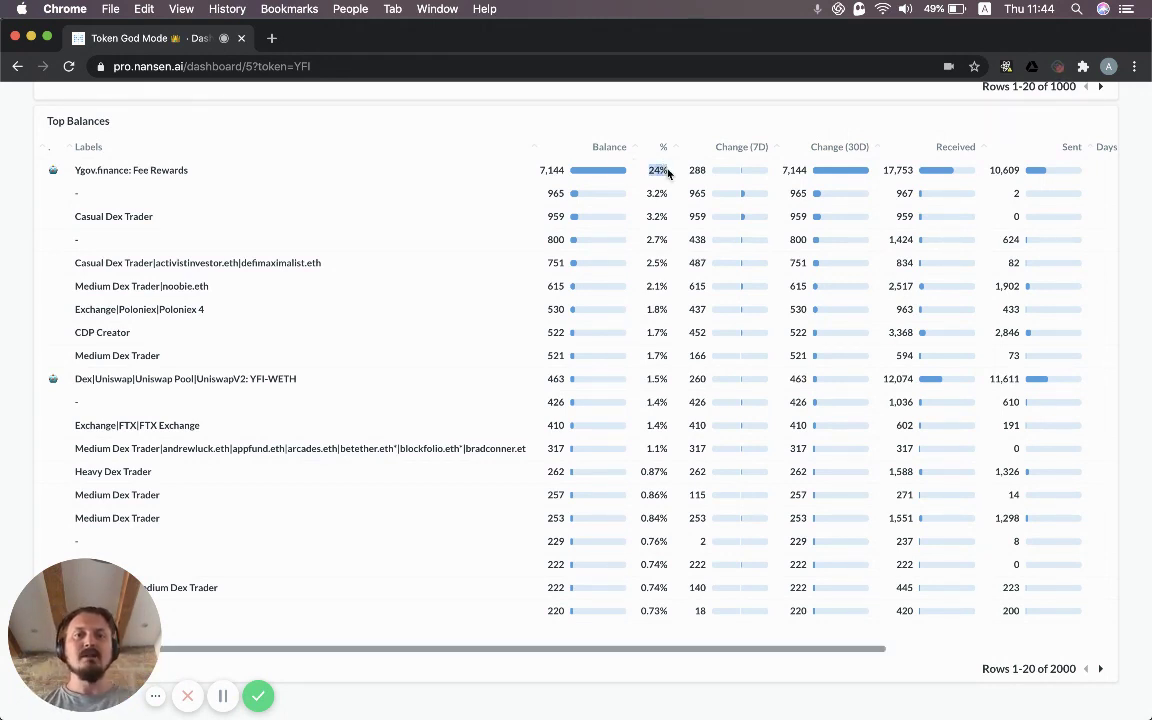
left_click(658, 169)
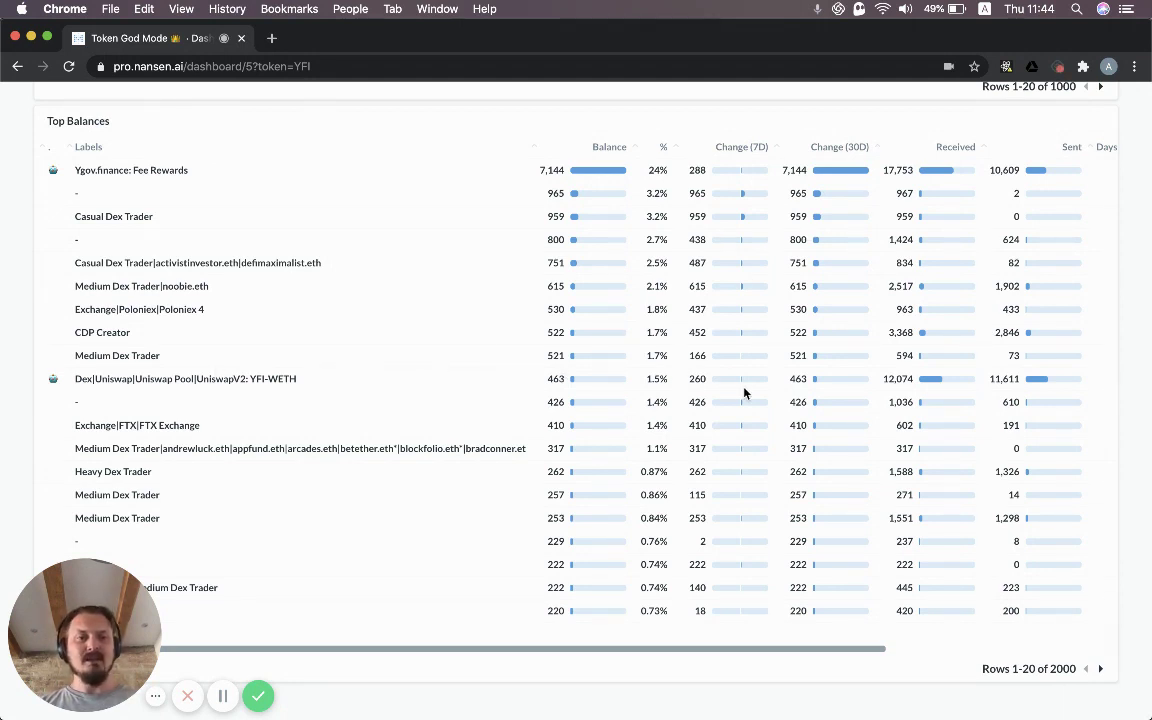
scroll(797, 390, "right", 2)
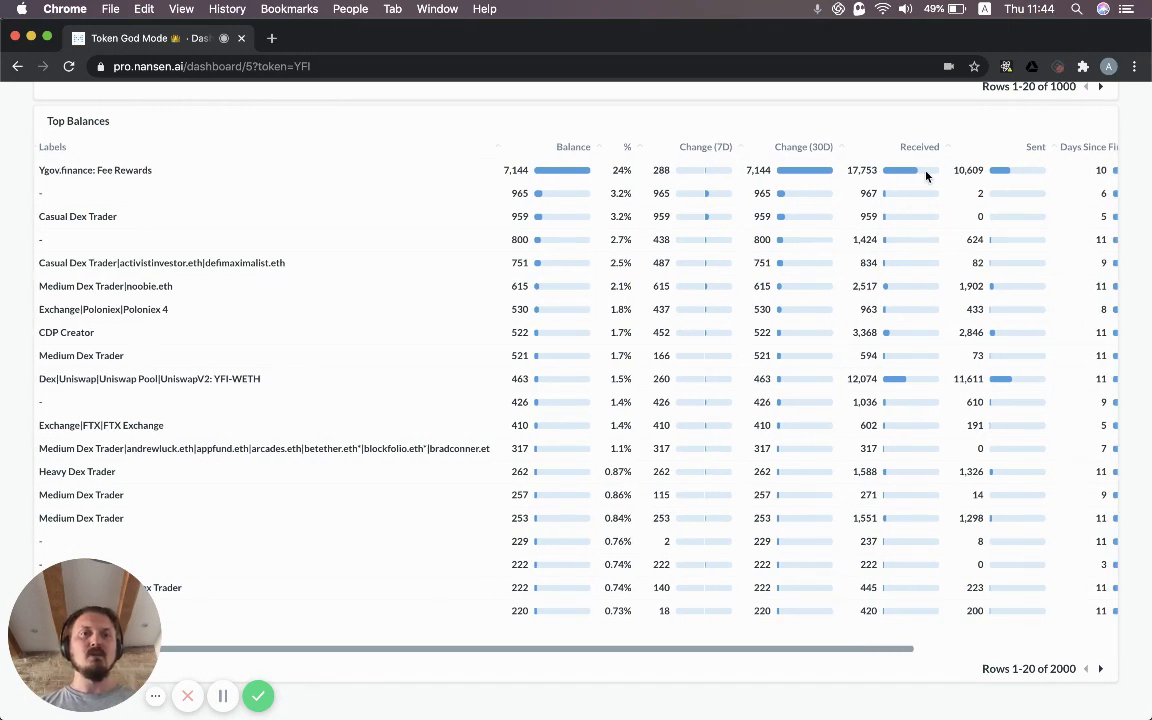
scroll(1018, 278, "right", 5)
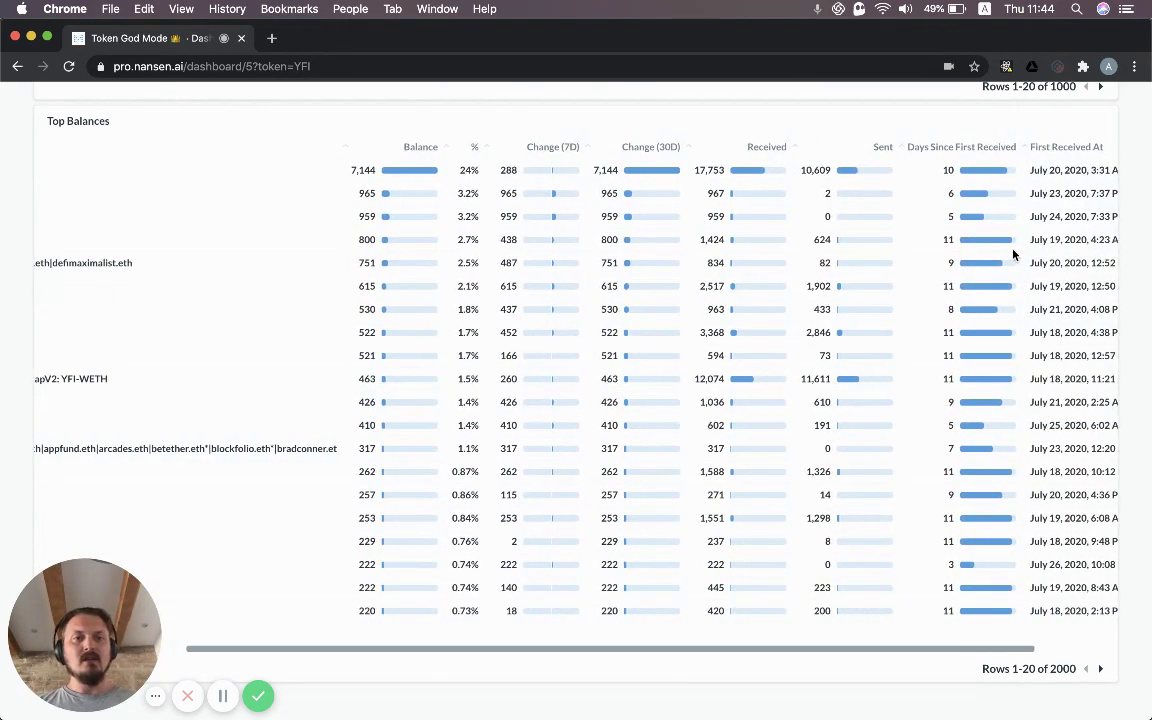
scroll(975, 310, "right", 2)
scroll(972, 312, "right", 3)
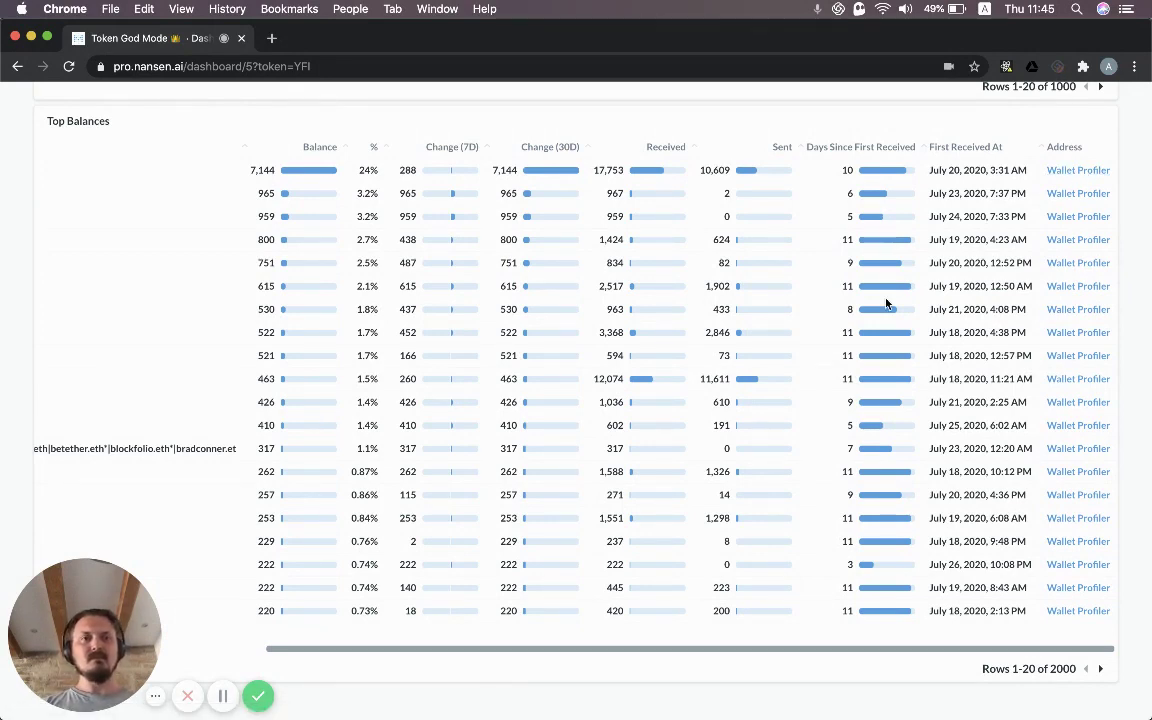
scroll(886, 303, "left", 5)
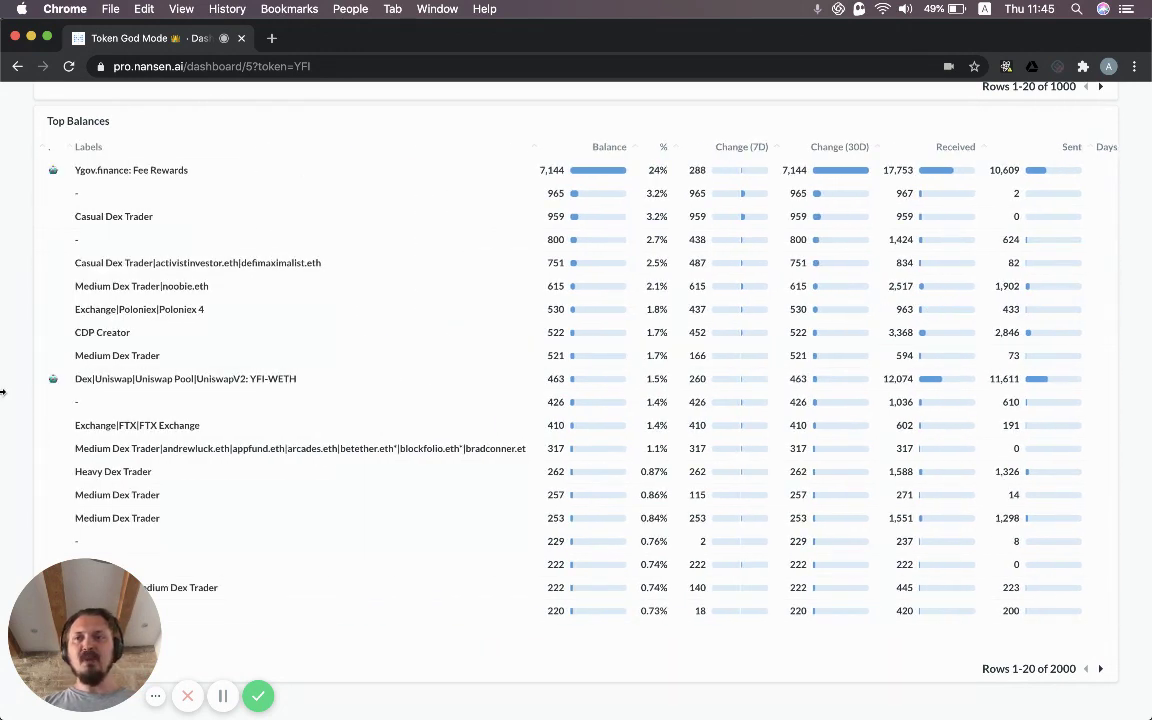
- Scroll to Hodler Segments and read the Seniority Distribution bar values, 54% of addresses under 7 days
scroll(3, 392, "down", 5)
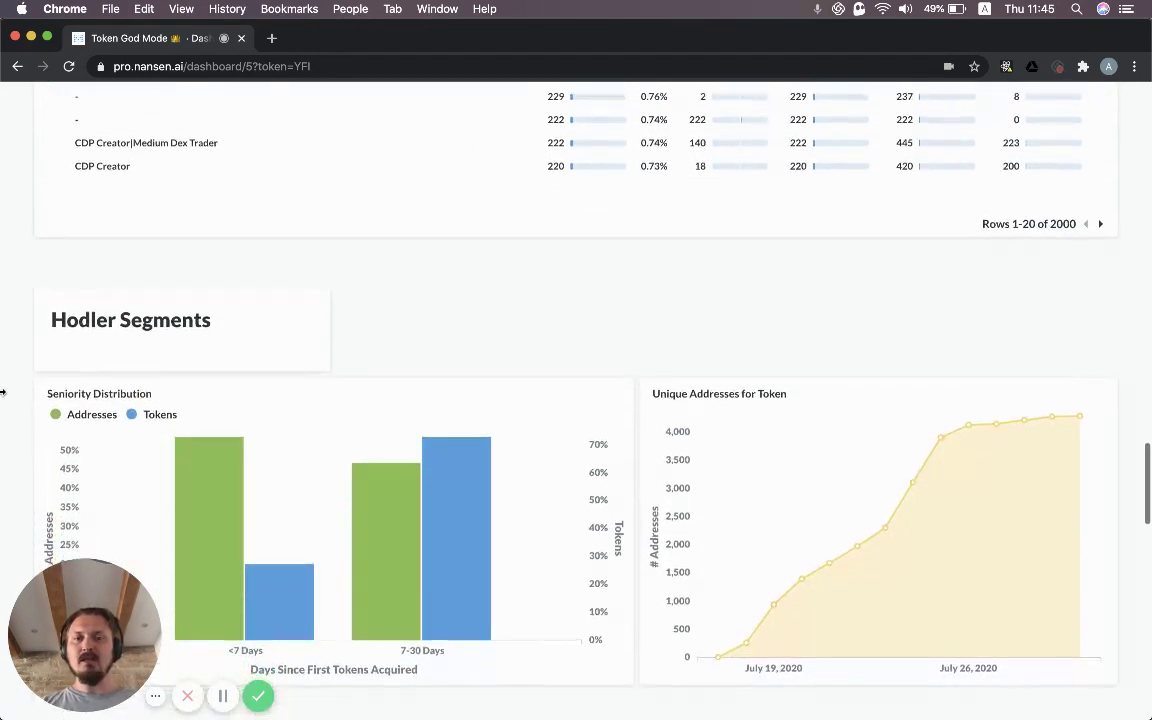
scroll(3, 392, "down", 2)
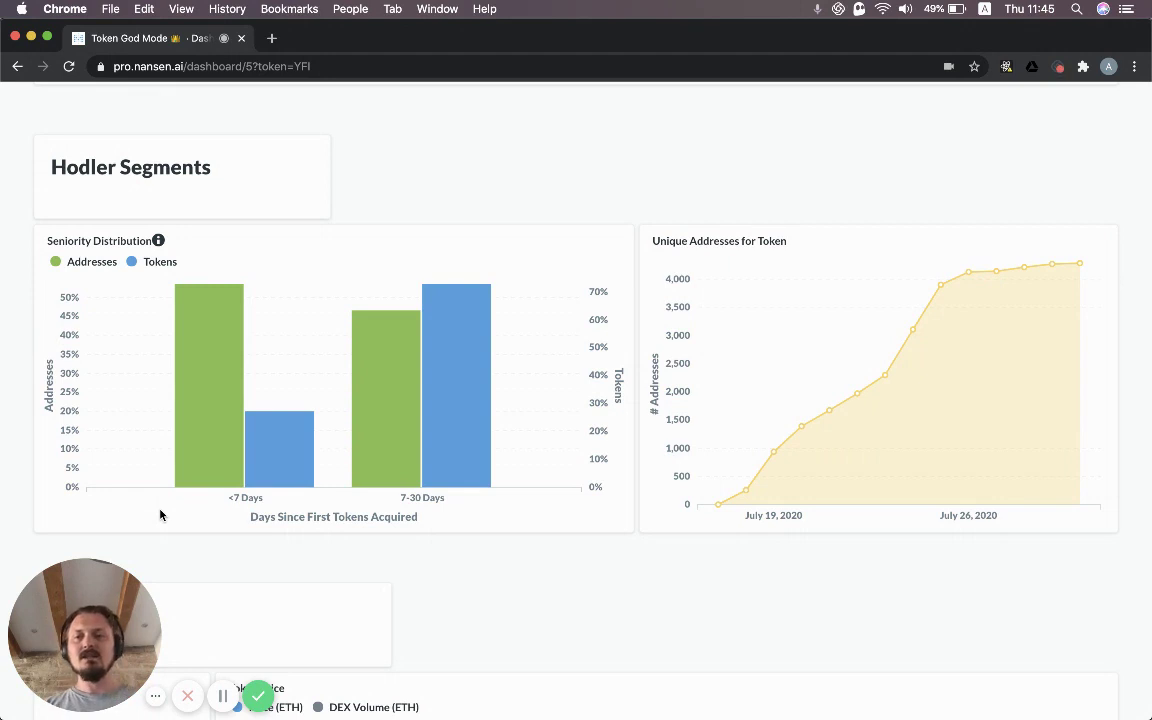
mouse_move(226, 429)
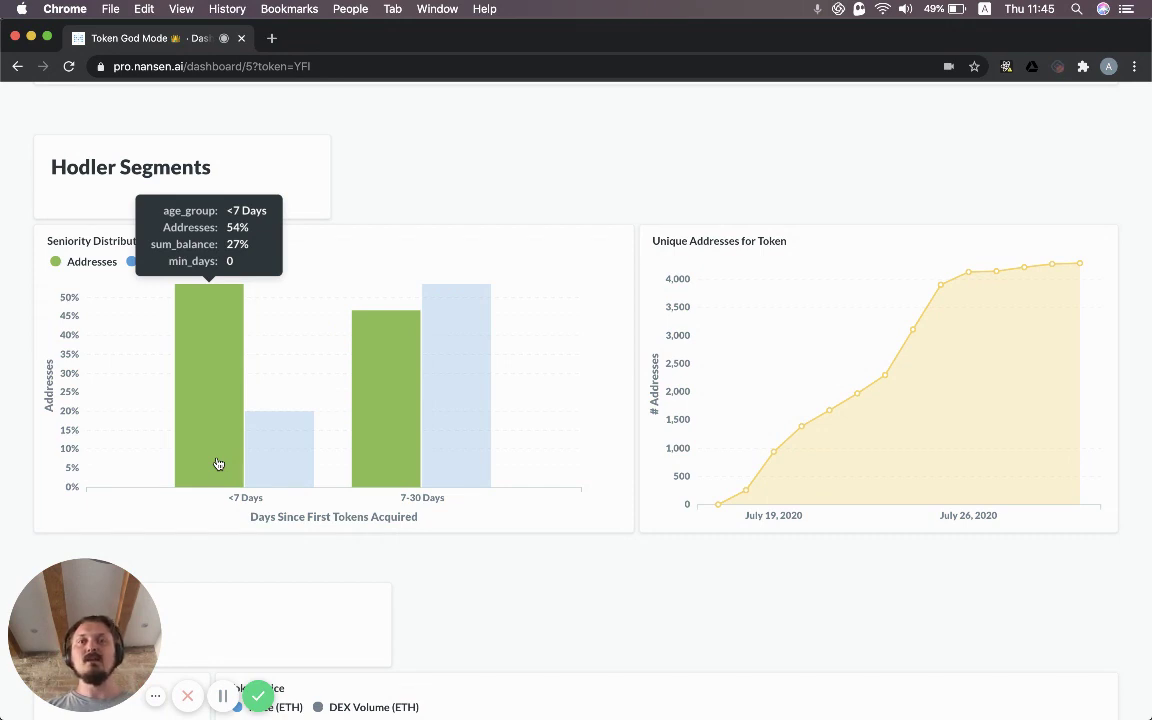
mouse_move(399, 443)
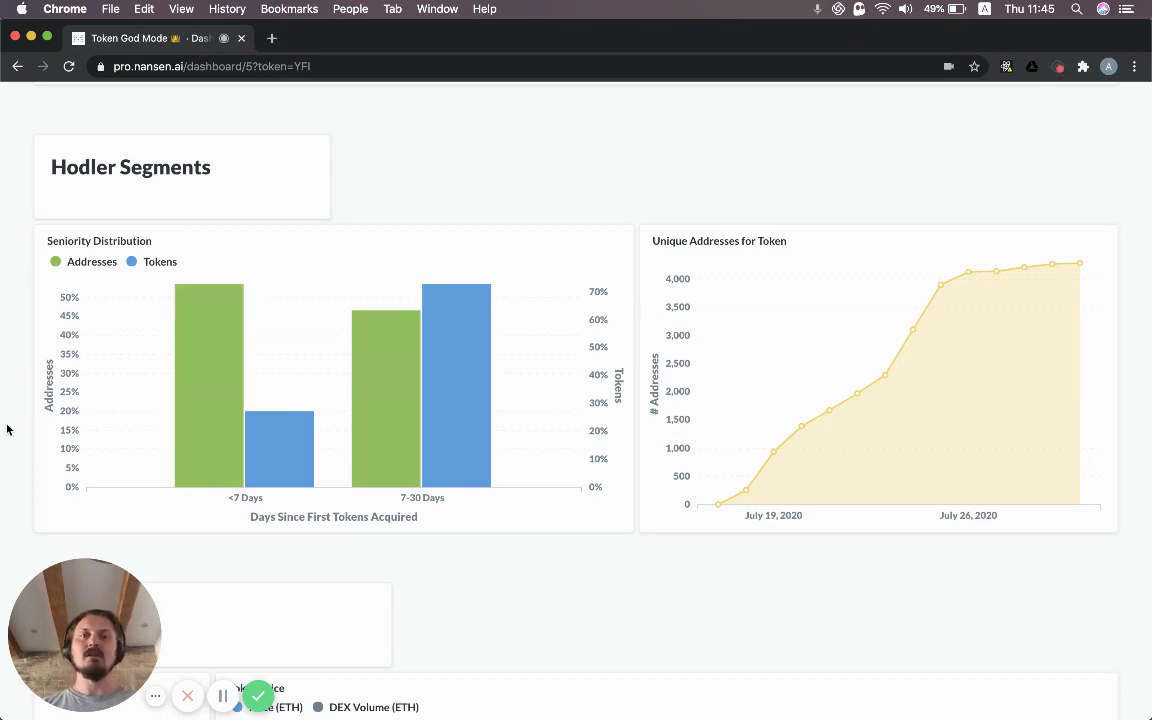
- Scroll to DEX Trades and read the $3.8k Token Price and $115.1M Market Cap info tips and chart points
scroll(8, 432, "down", 6)
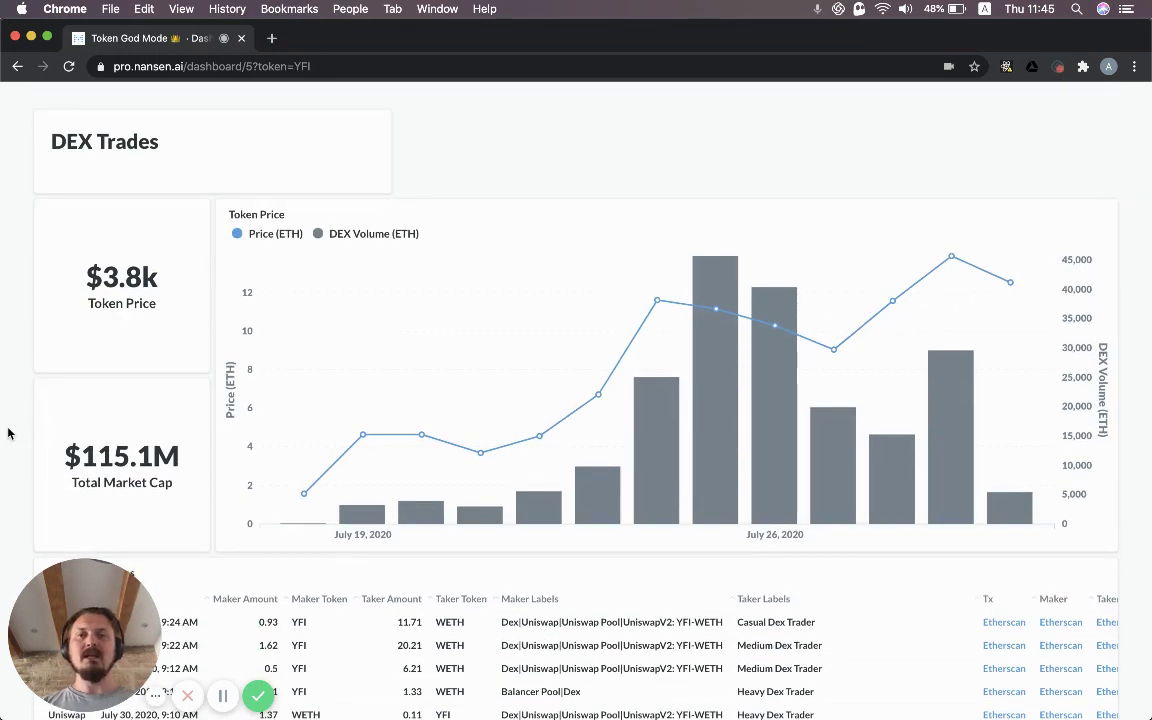
scroll(8, 432, "down", 2)
scroll(8, 432, "down", 3)
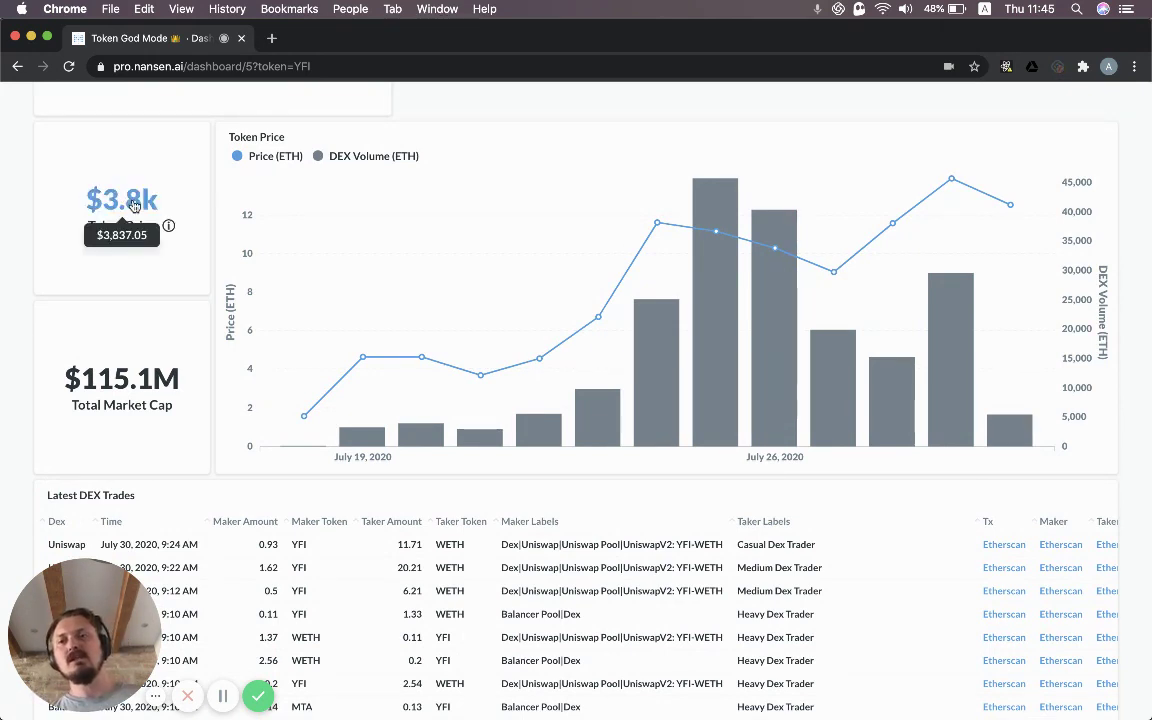
mouse_move(168, 228)
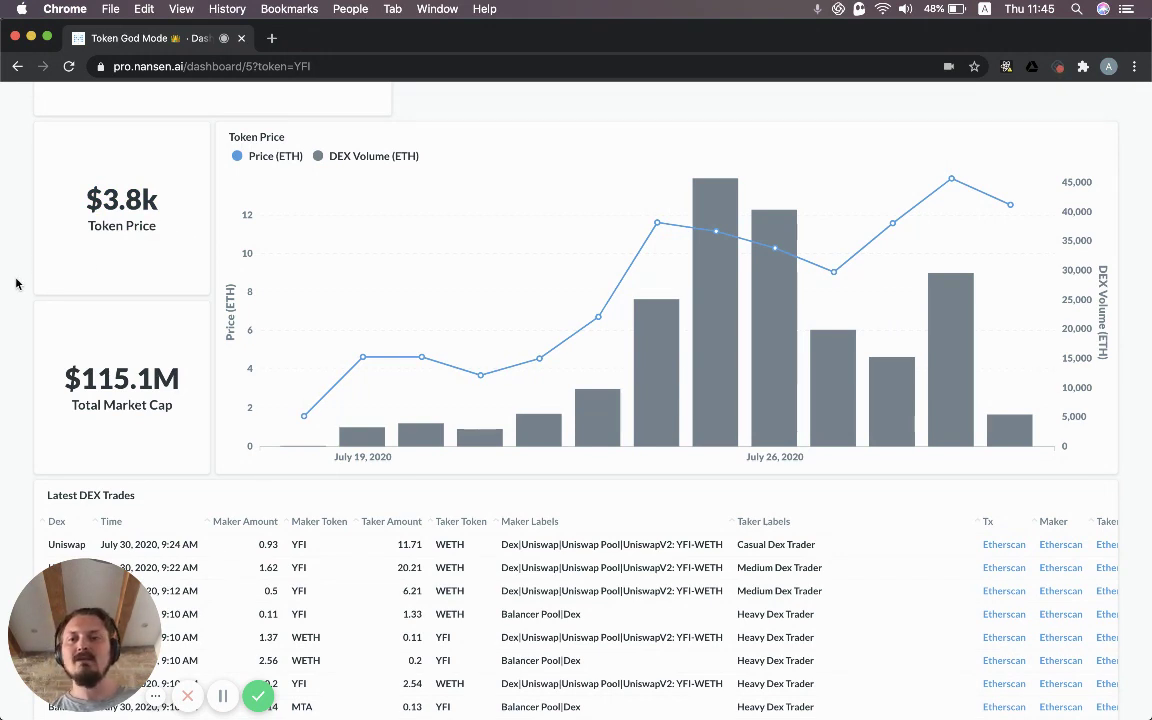
scroll(16, 284, "down", 1)
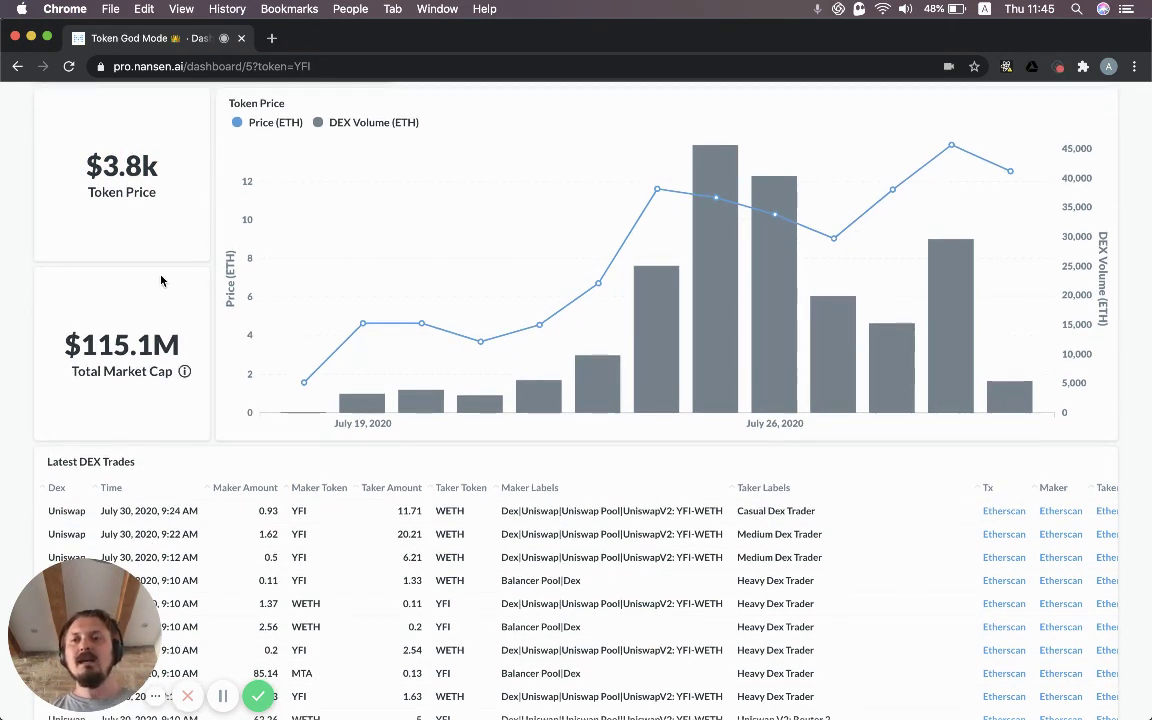
mouse_move(188, 377)
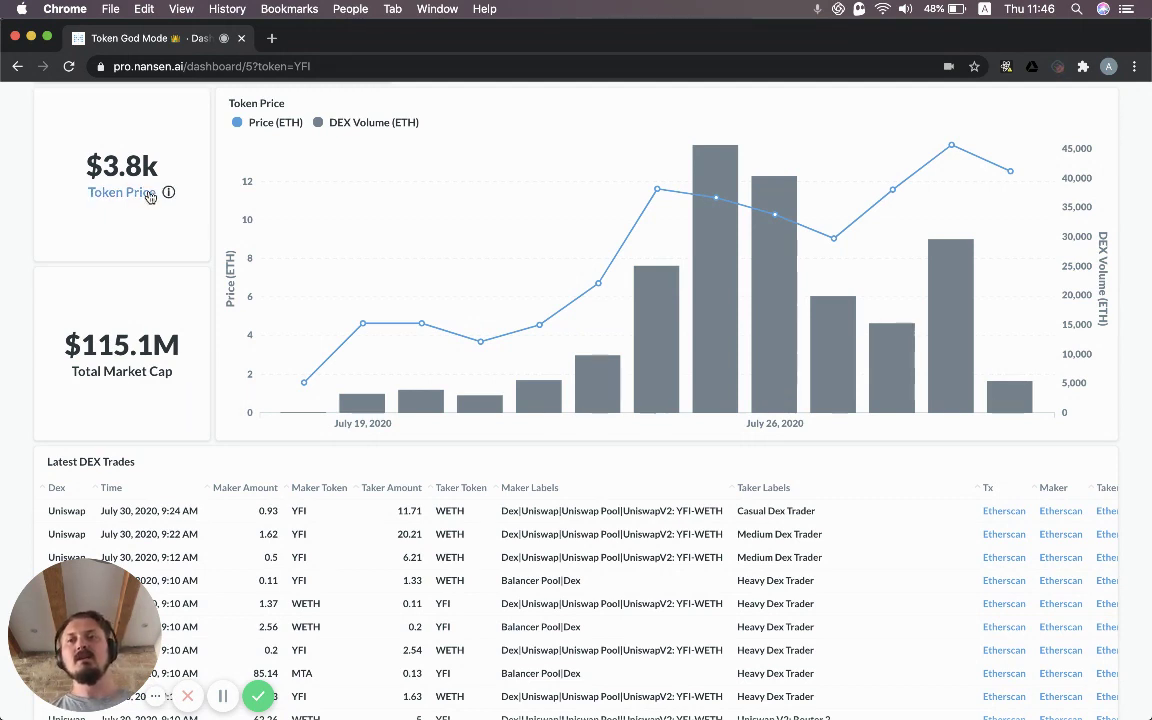
mouse_move(143, 346)
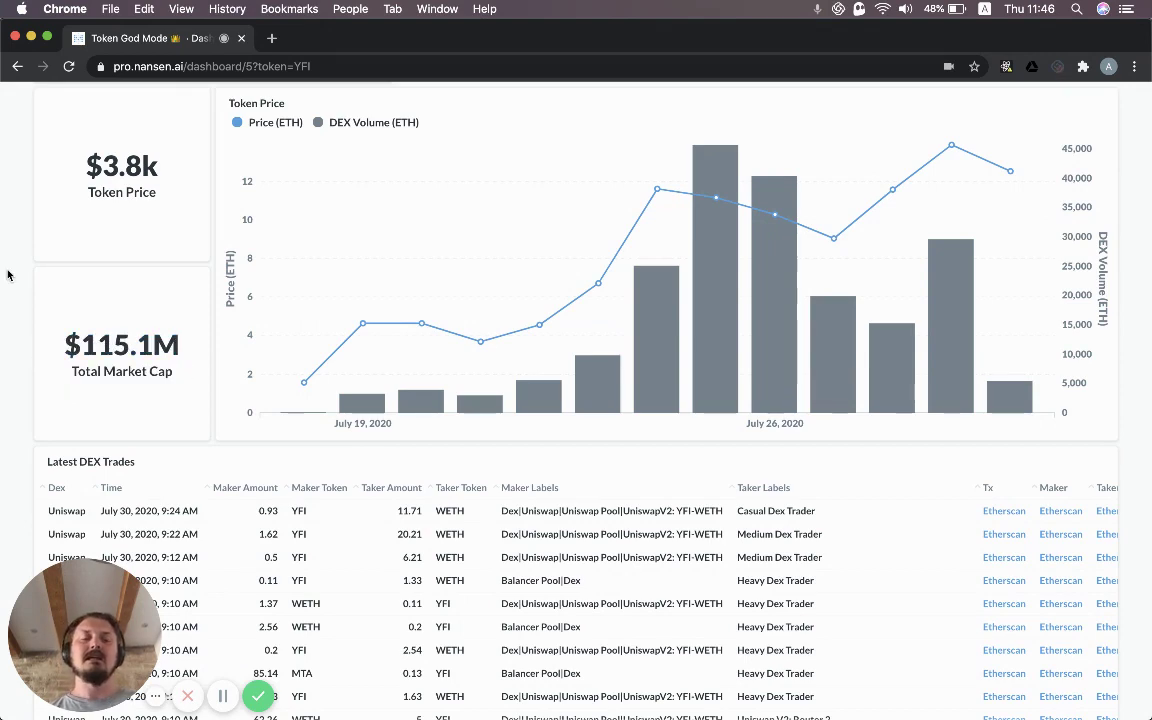
scroll(8, 274, "up", 1)
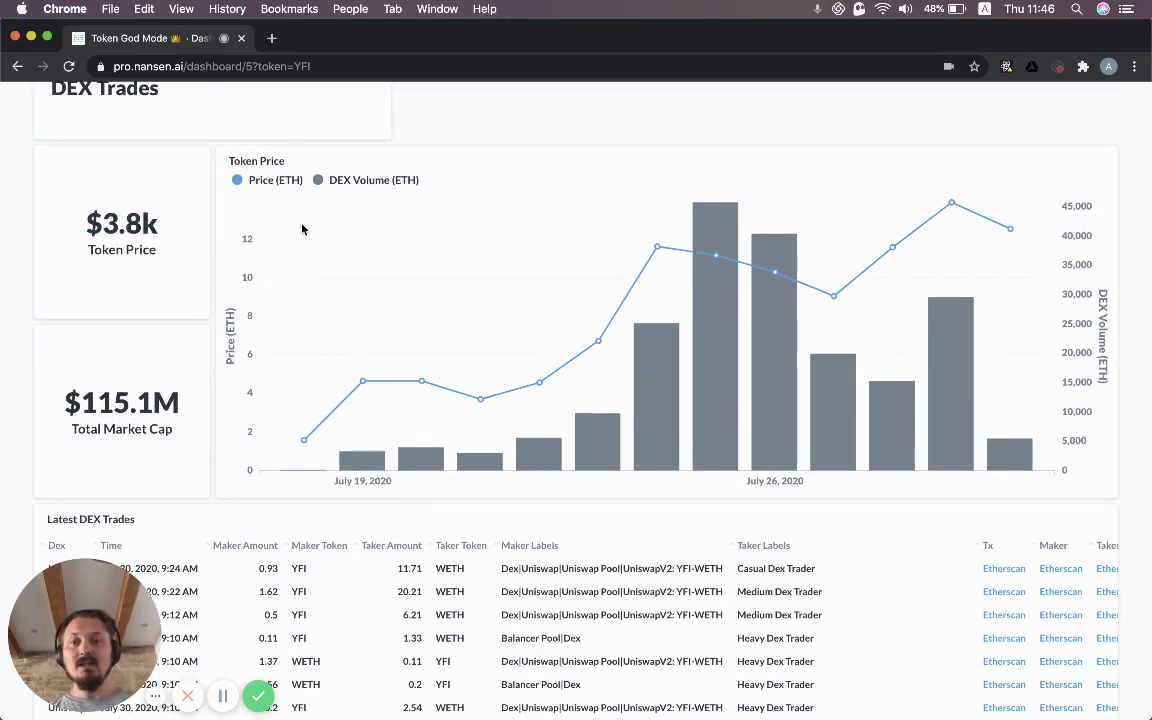
mouse_move(305, 443)
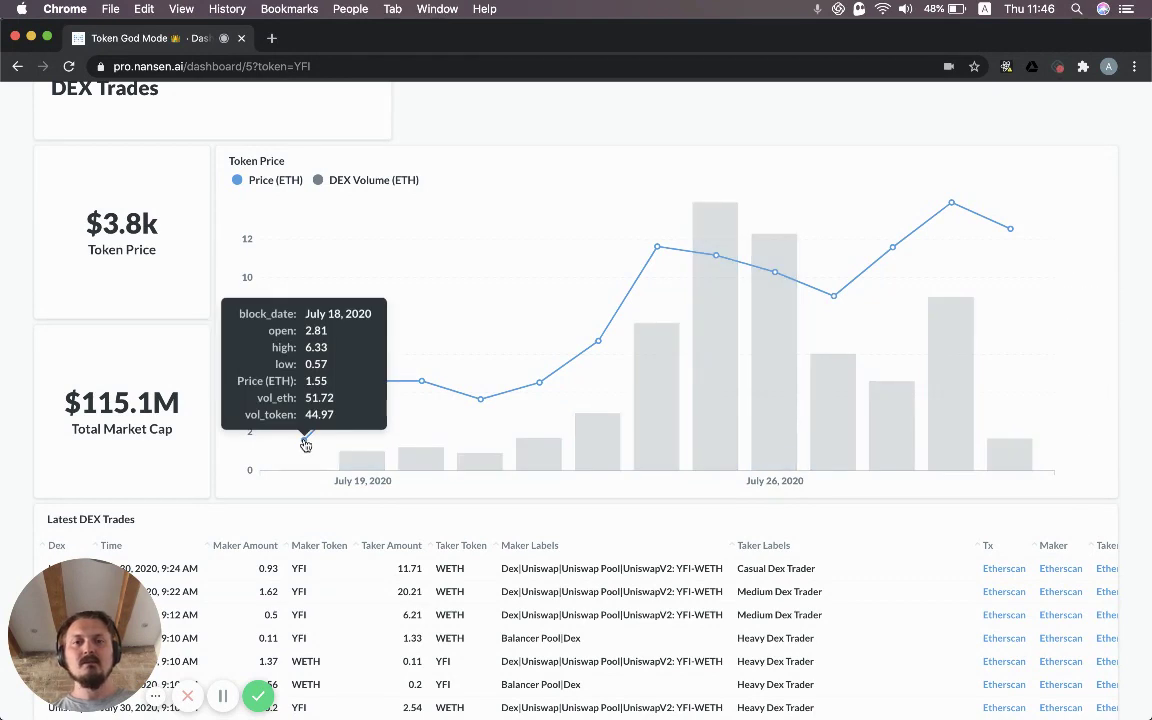
mouse_move(352, 468)
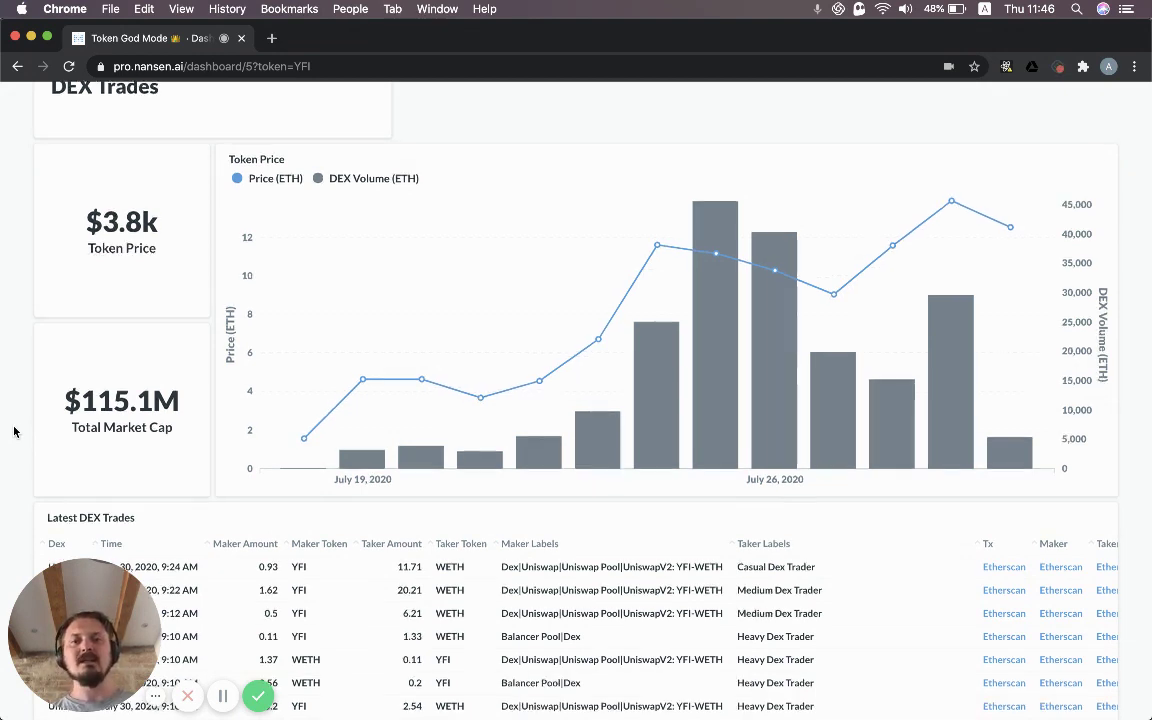
scroll(14, 431, "down", 1)
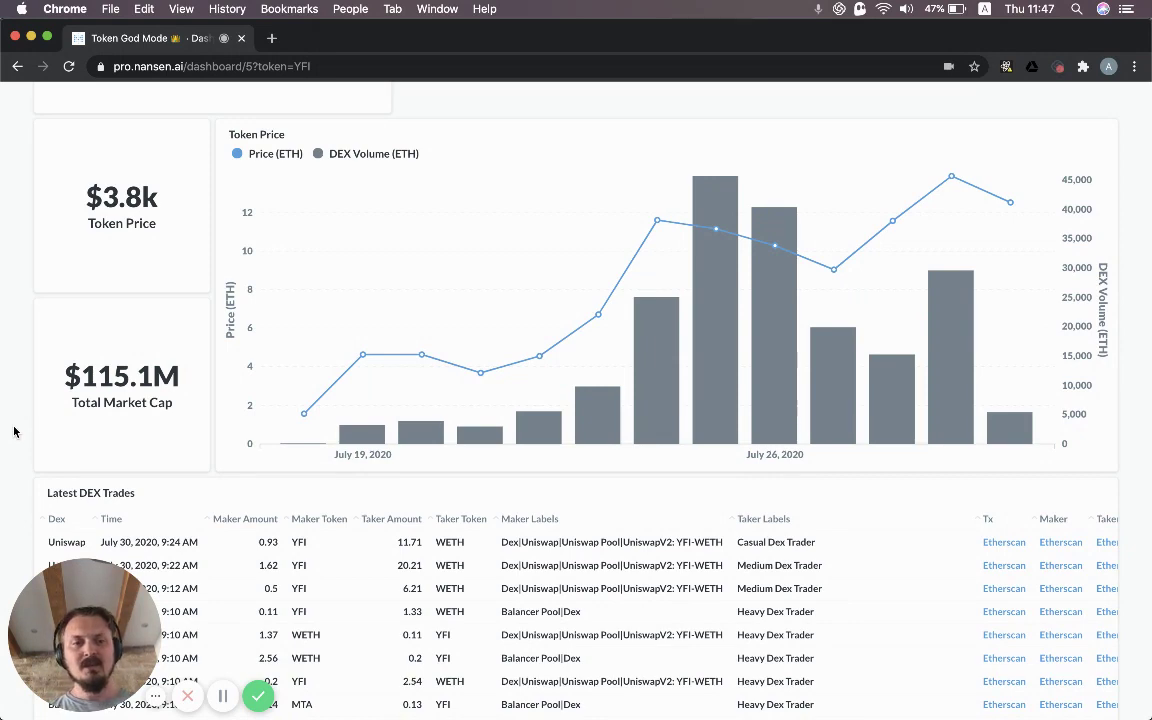
- Scroll to the foot of Latest DEX Trades and move to page two, rows 21–40
scroll(14, 432, "down", 5)
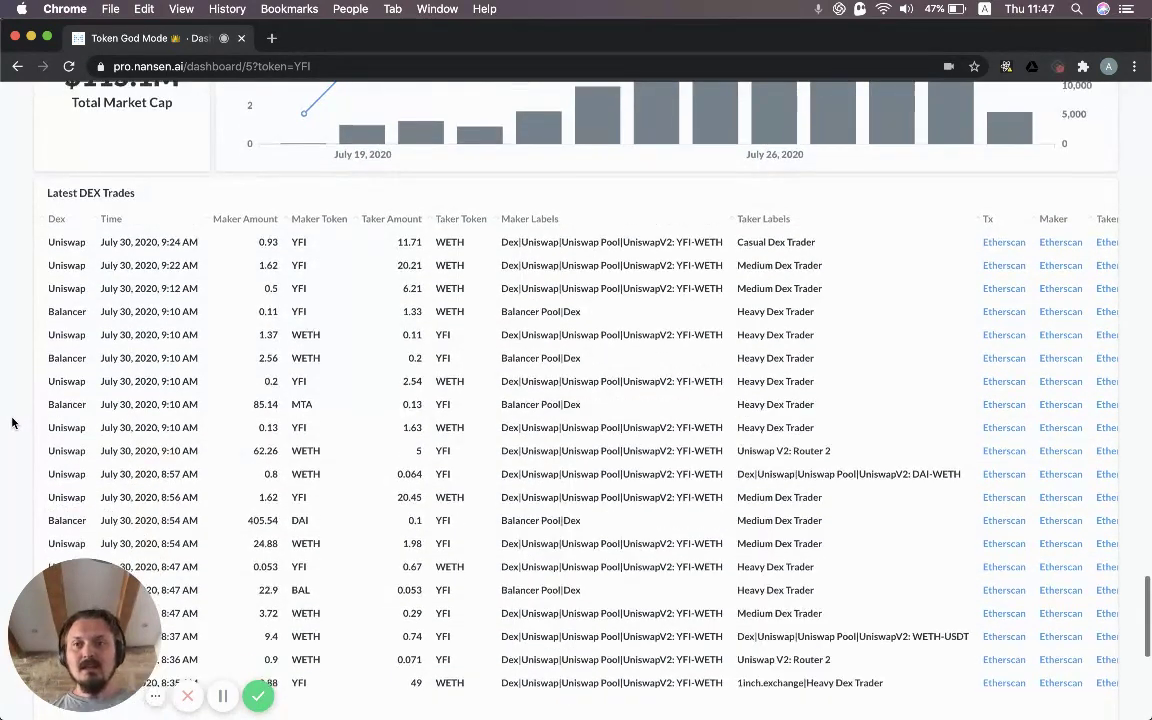
scroll(12, 423, "down", 1)
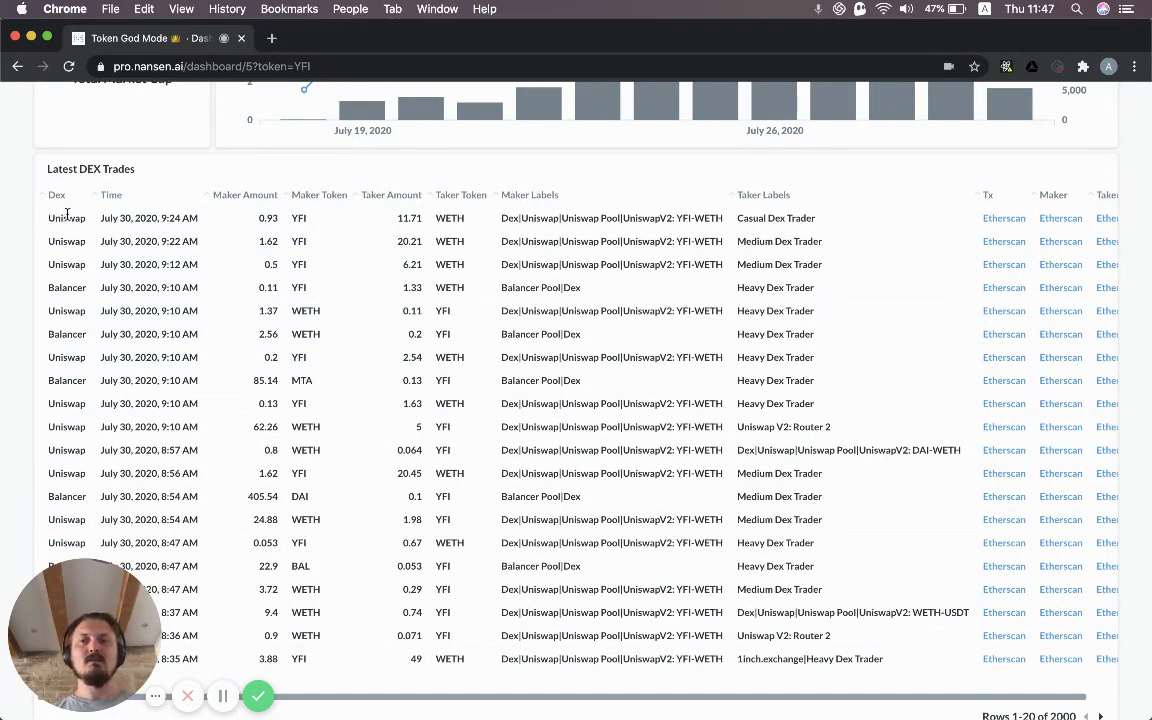
scroll(31, 310, "down", 2)
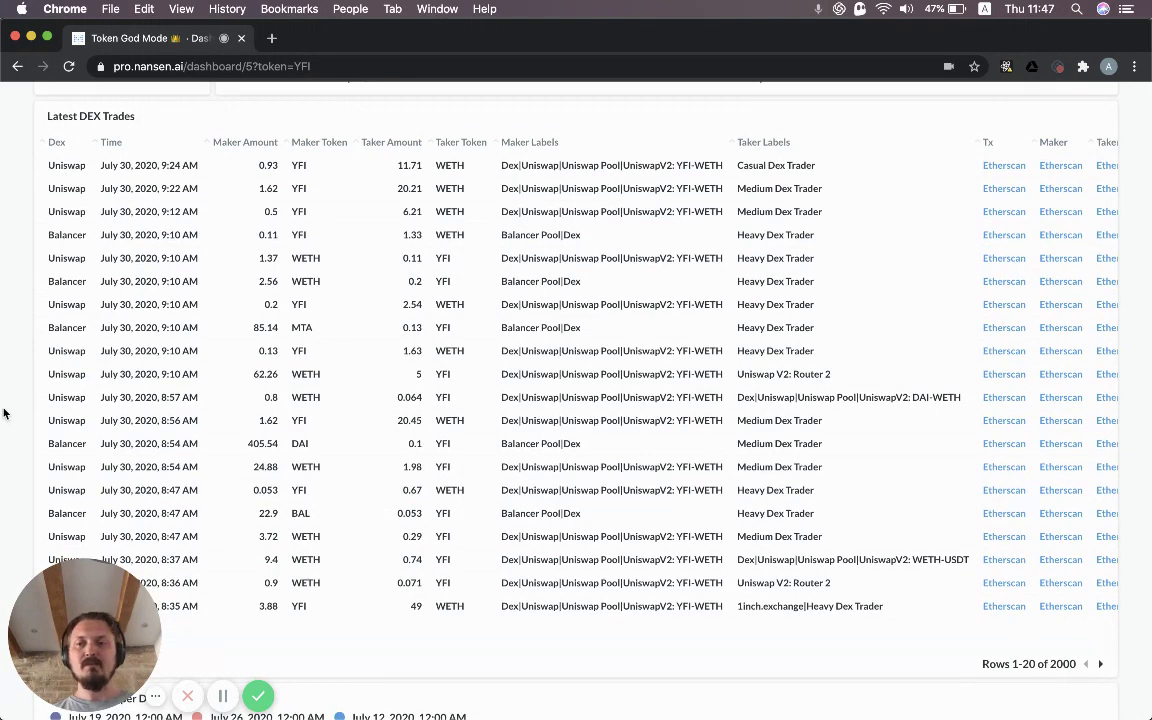
scroll(5, 408, "down", 4)
scroll(8, 400, "up", 5)
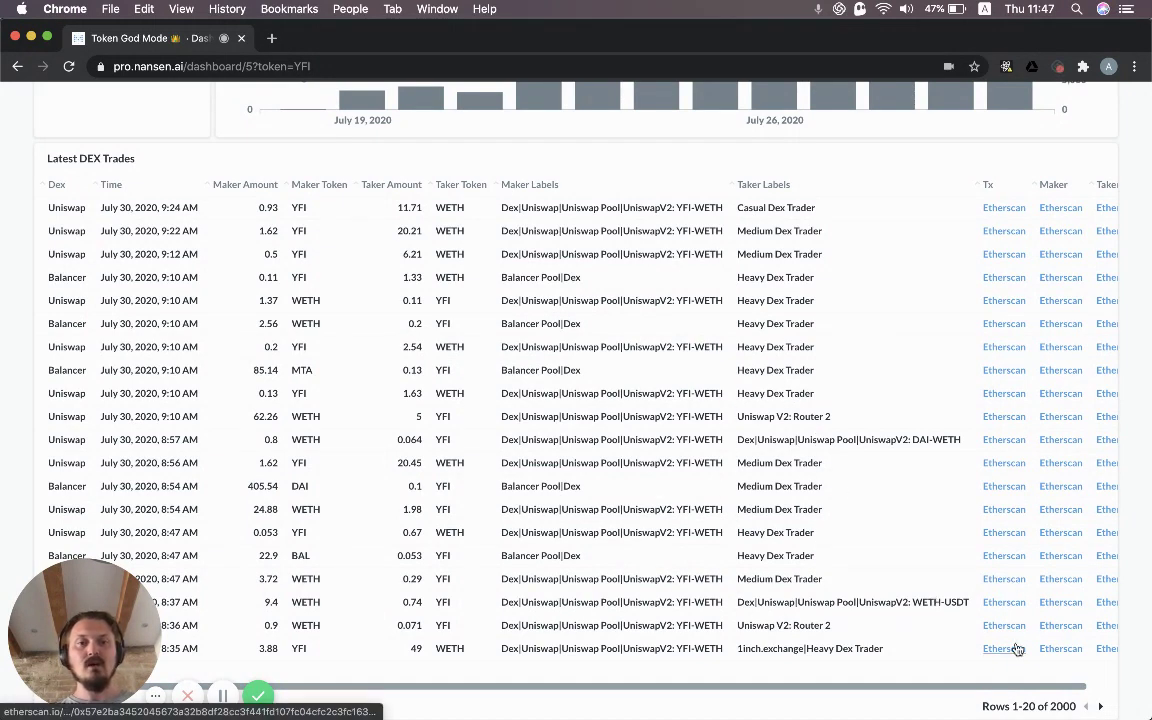
left_click(1104, 707)
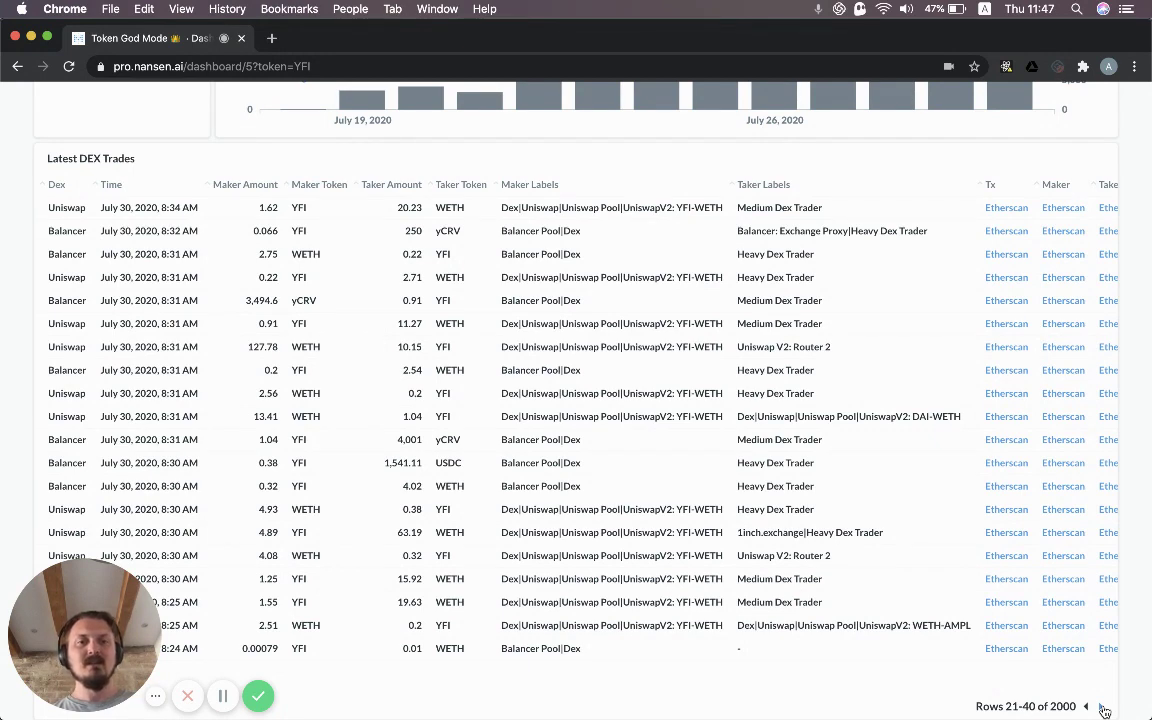
- Page the Latest DEX Trades table forward to rows 121–140 of 2000
left_click(1104, 708)
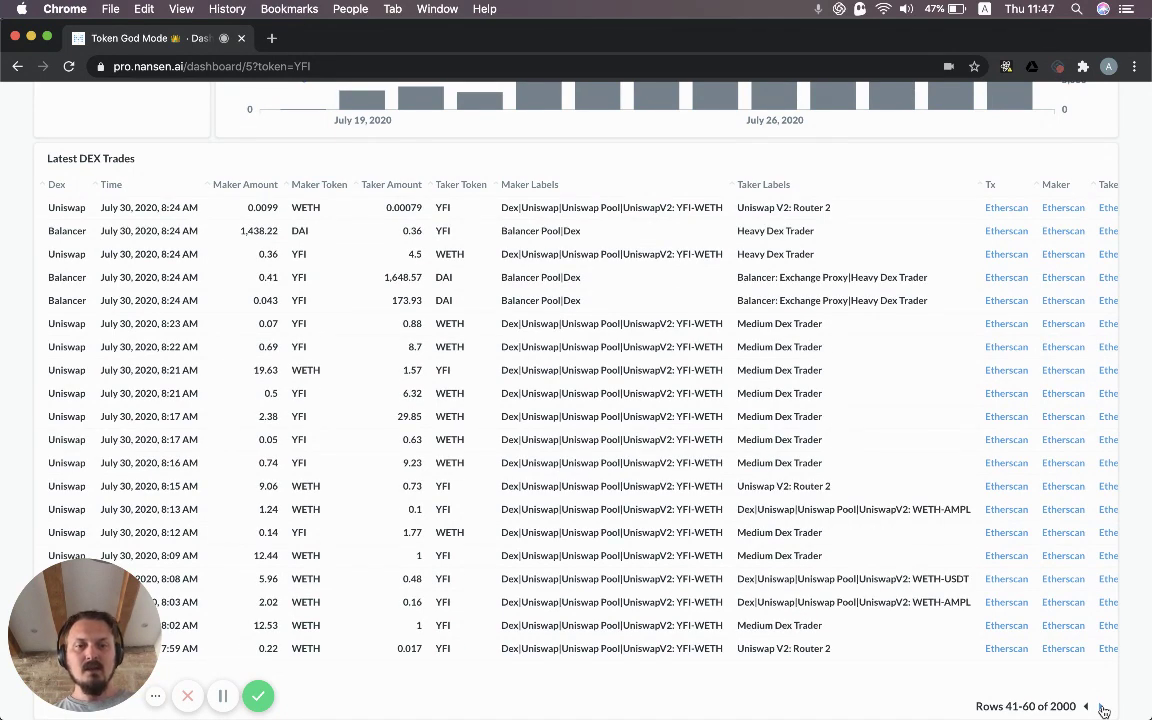
left_click(1104, 708)
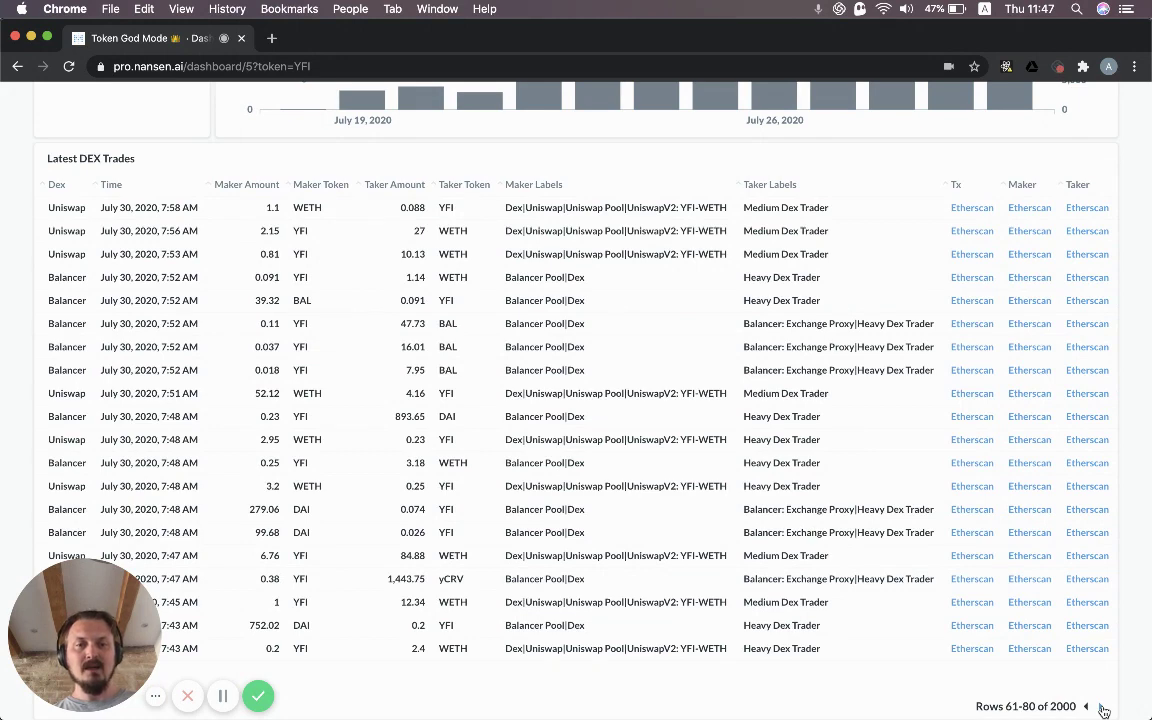
left_click(1104, 708)
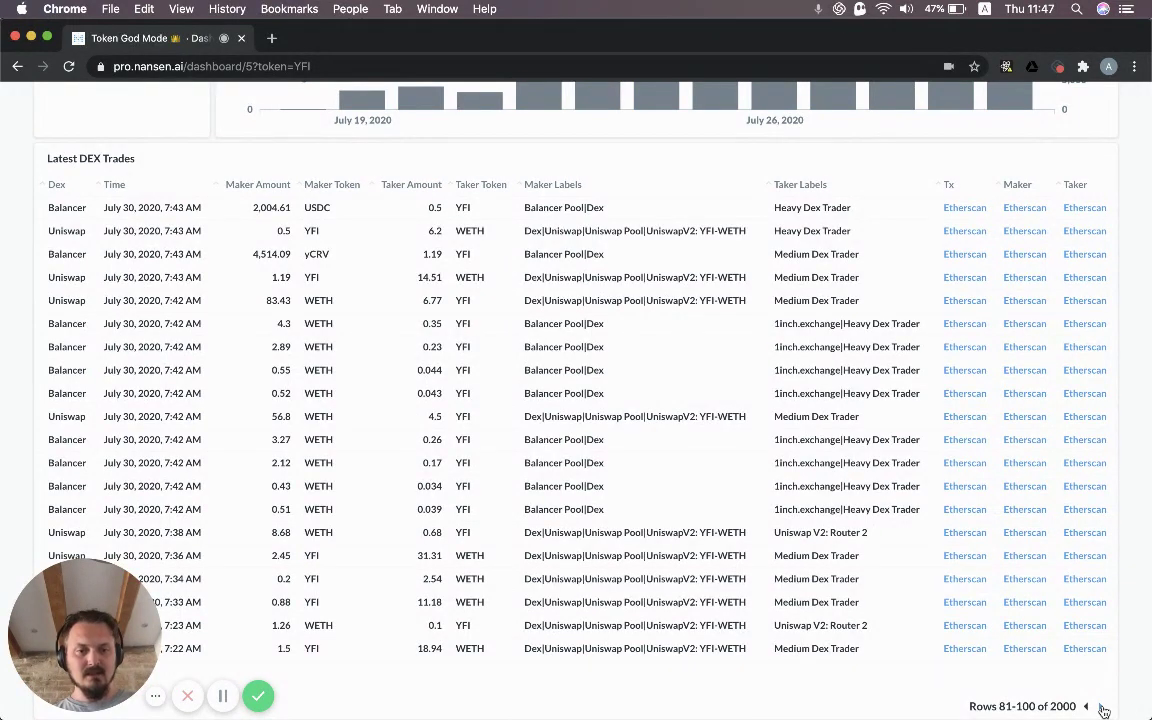
left_click(1104, 708)
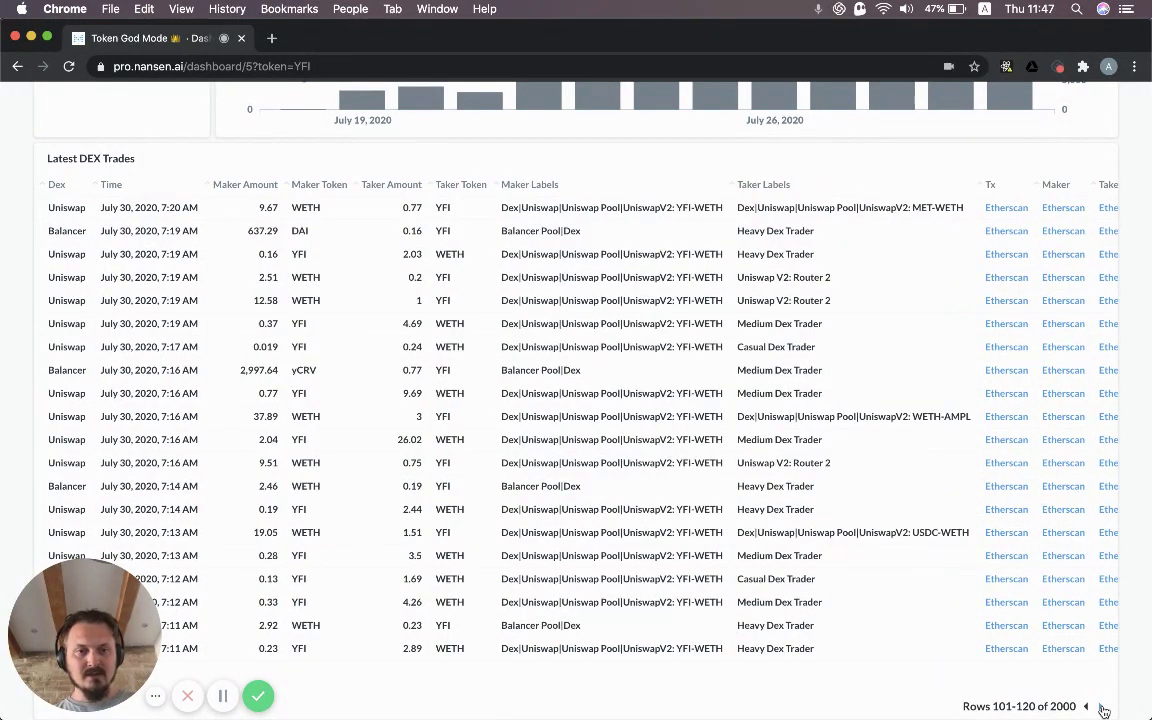
left_click(1104, 708)
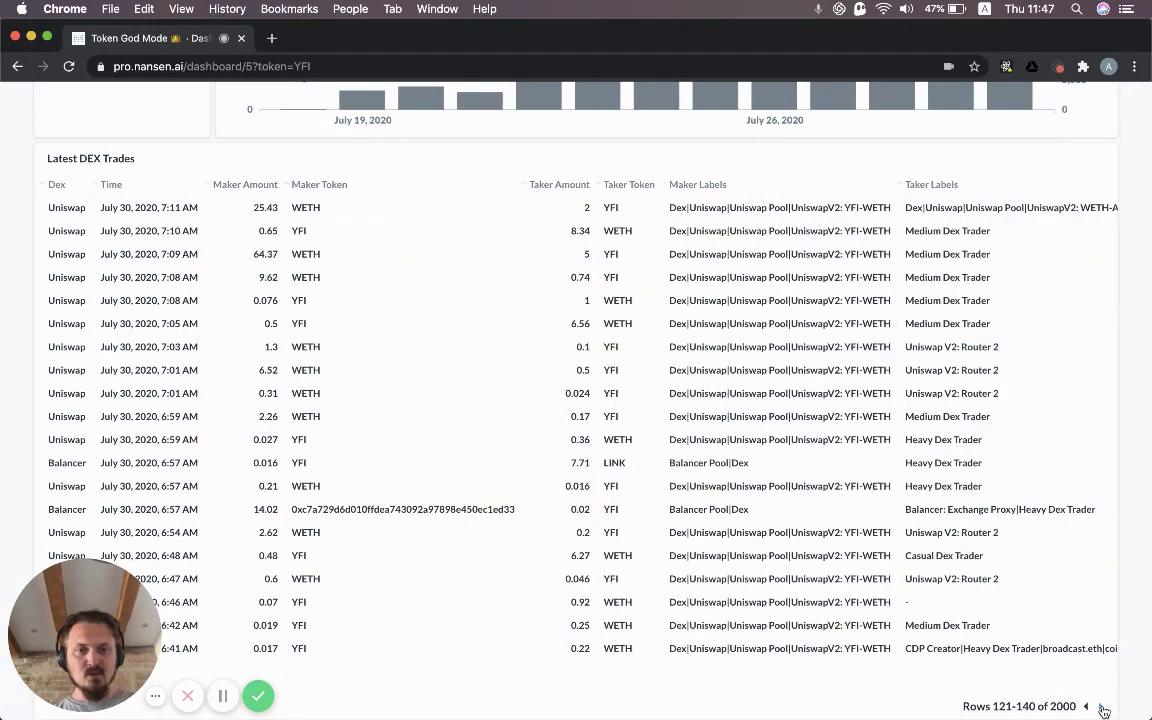
- Scroll the trades table right to read the full taker labels, then back left
scroll(1062, 650, "right", 5)
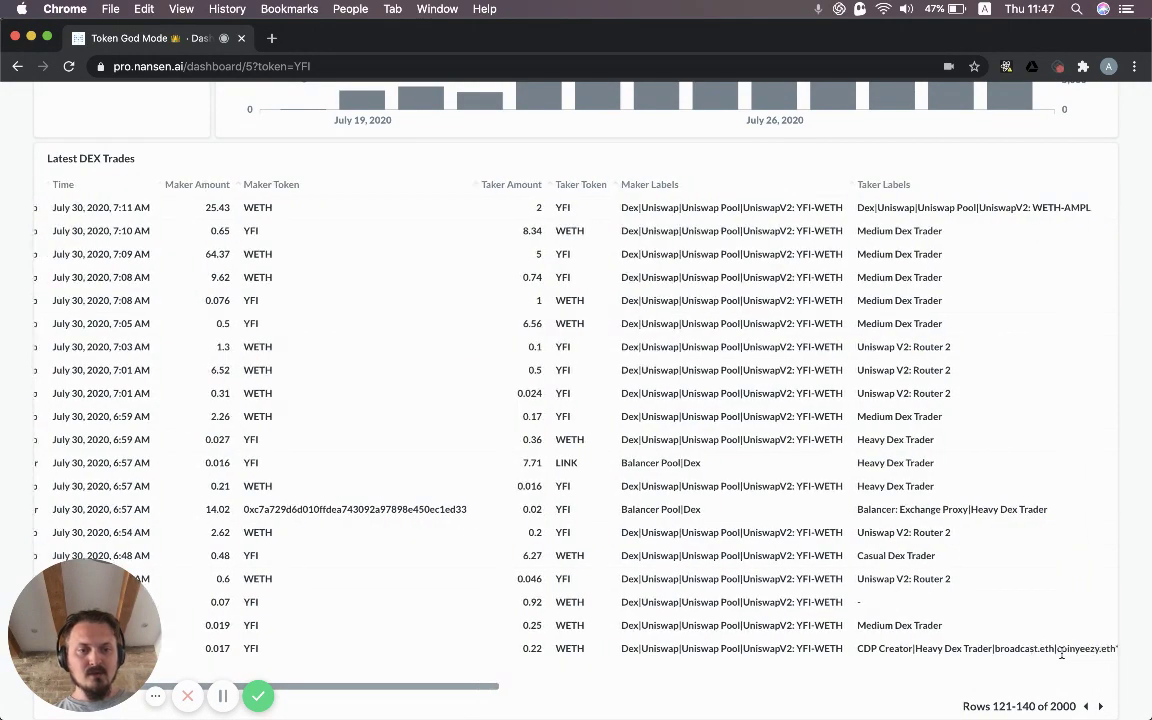
scroll(1062, 652, "right", 1)
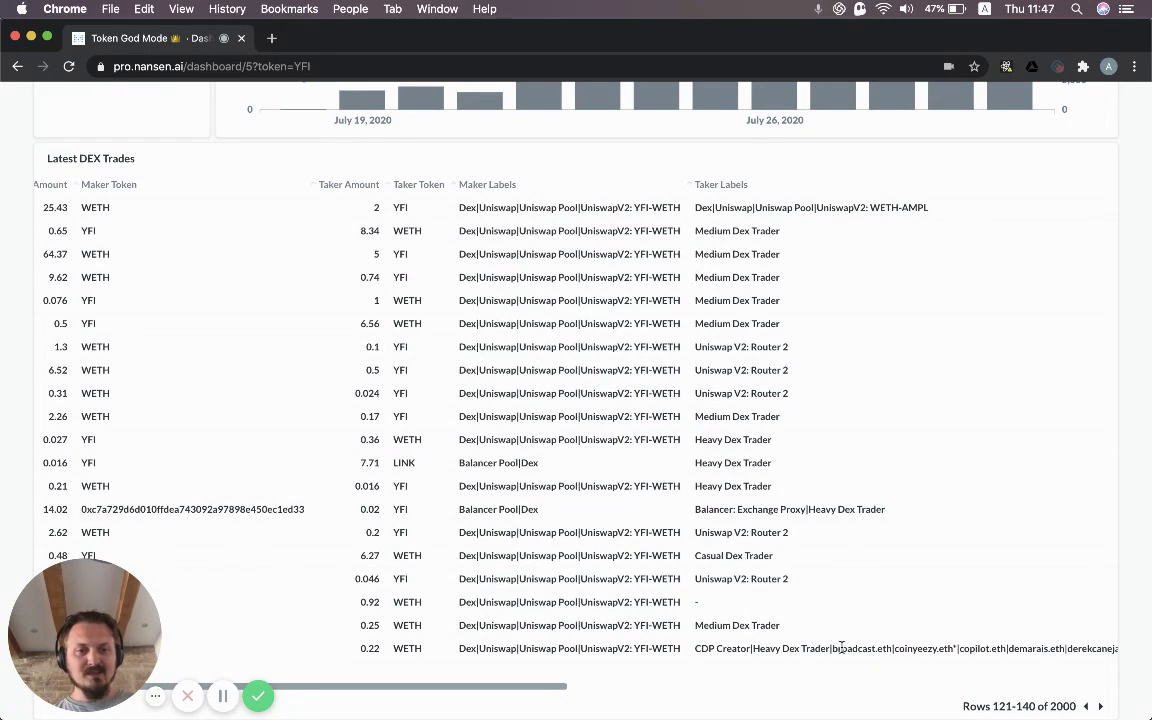
scroll(841, 648, "right", 5)
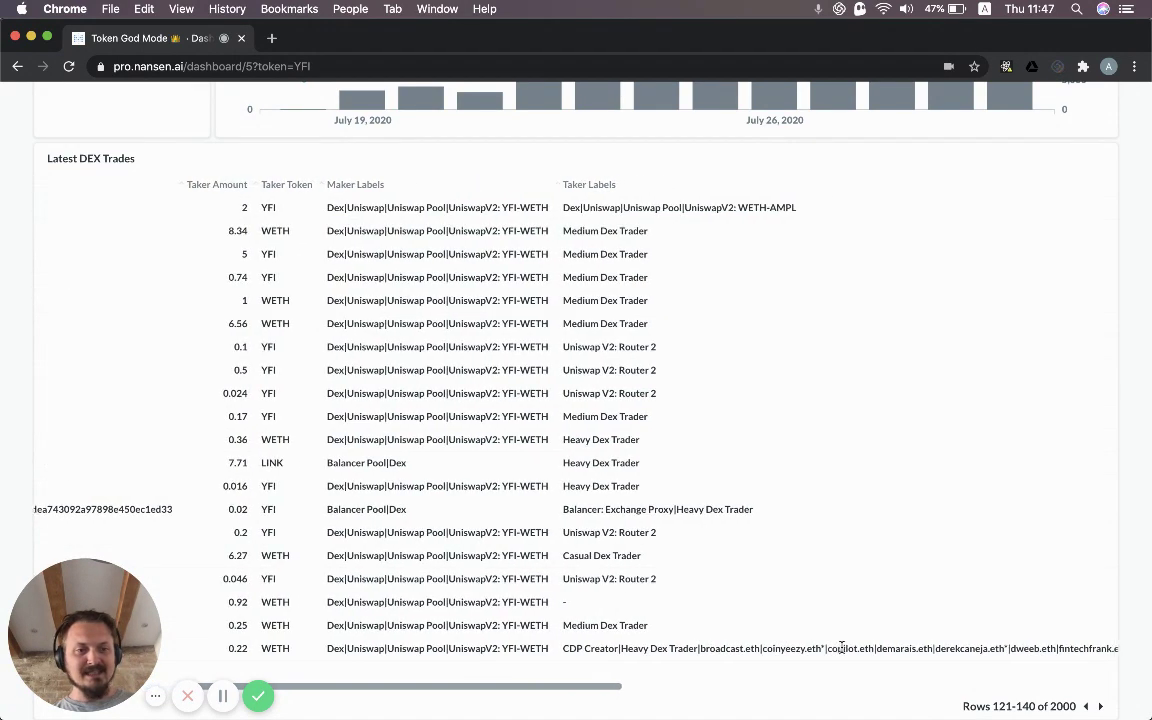
scroll(841, 648, "right", 6)
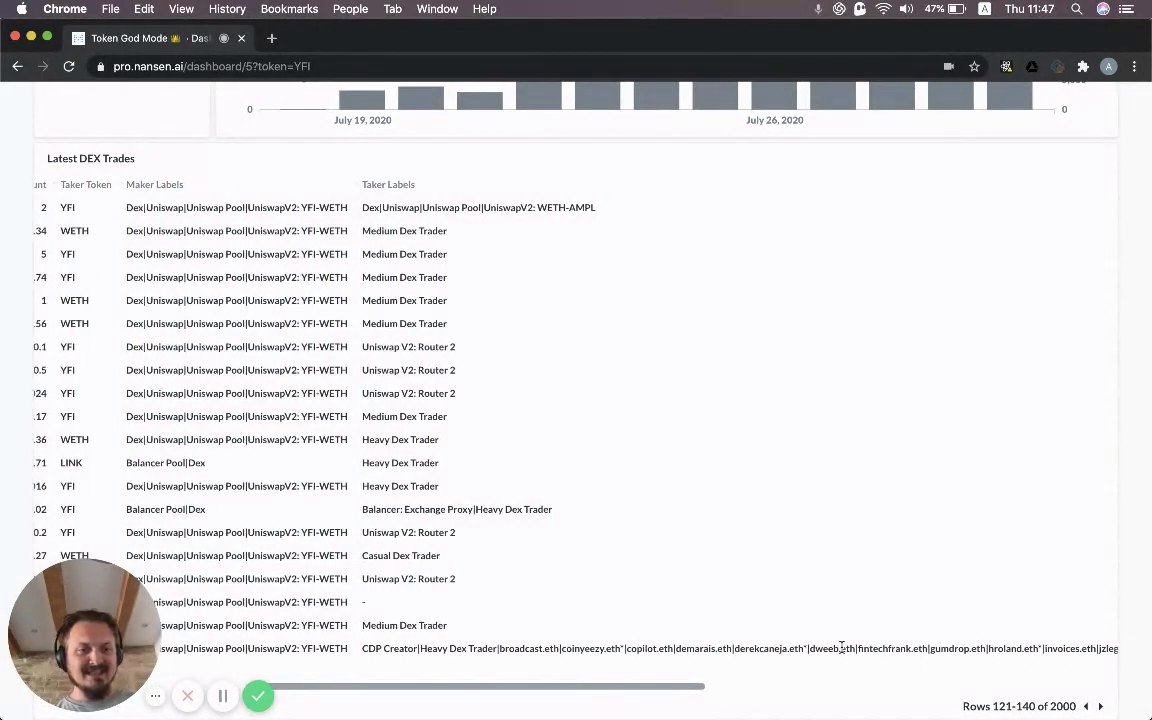
scroll(841, 648, "left", 15)
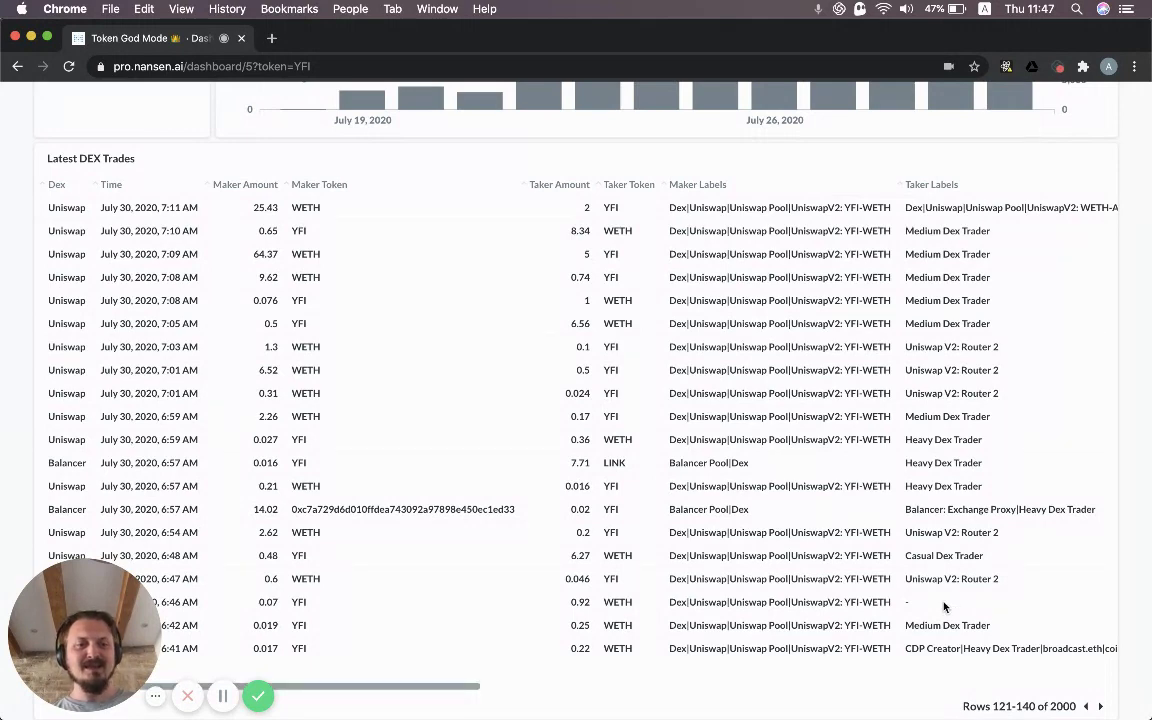
- Scroll to the Top Balances table and across to its first-received date and Address columns
scroll(5, 450, "up", 10)
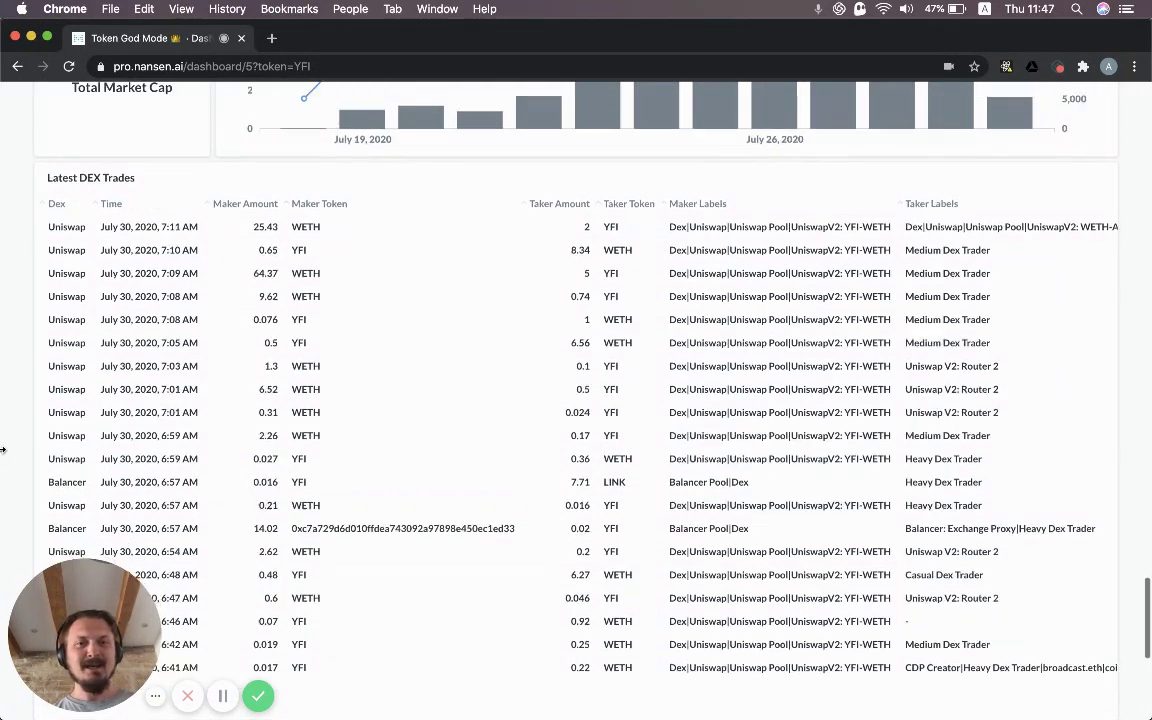
scroll(3, 450, "down", 2)
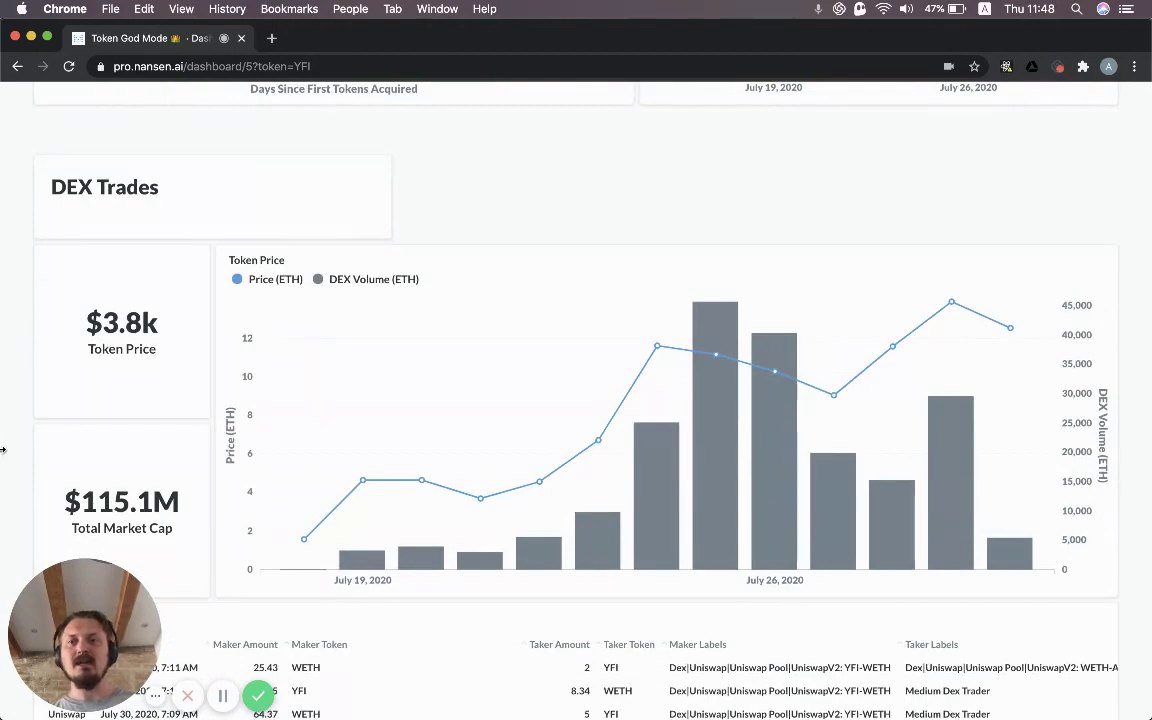
scroll(3, 450, "up", 9)
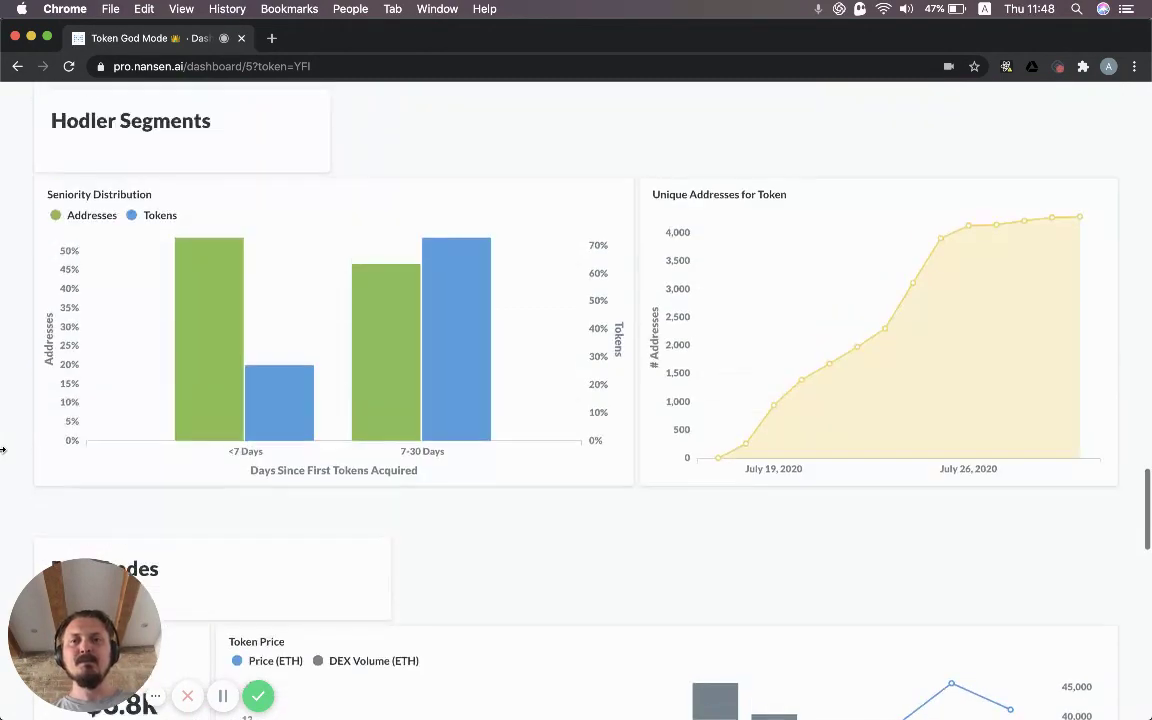
scroll(3, 450, "up", 4)
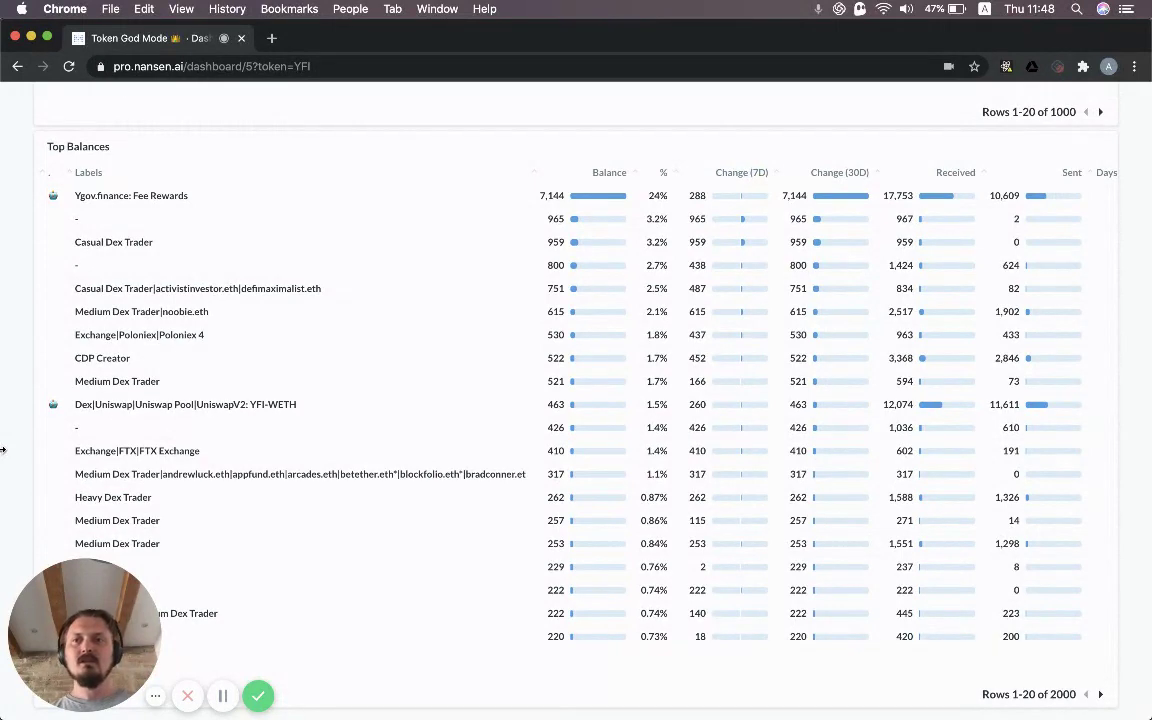
scroll(3, 450, "down", 1)
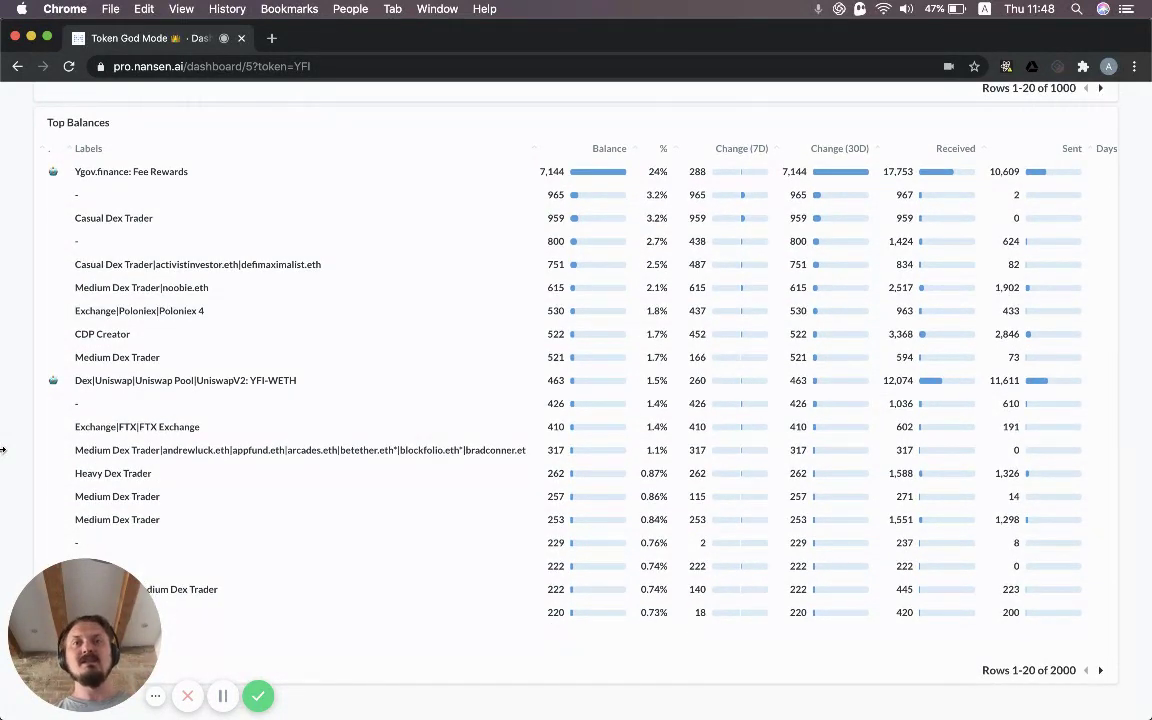
scroll(3, 450, "up", 20)
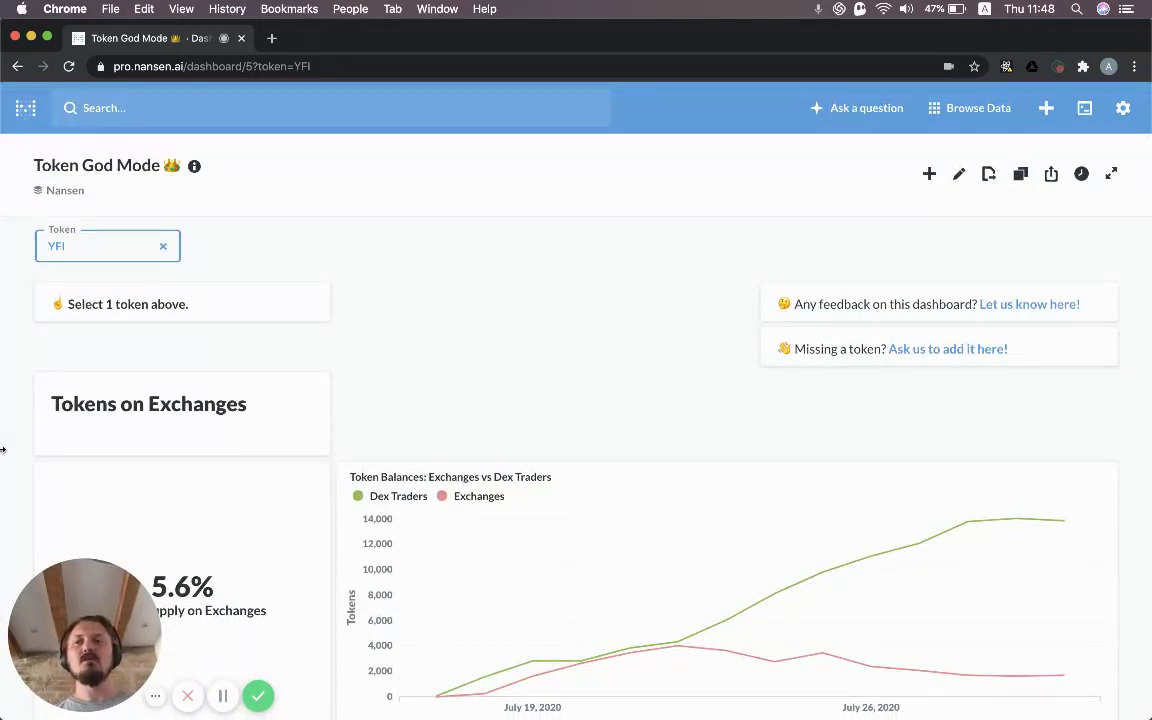
scroll(3, 450, "down", 20)
scroll(3, 450, "down", 10)
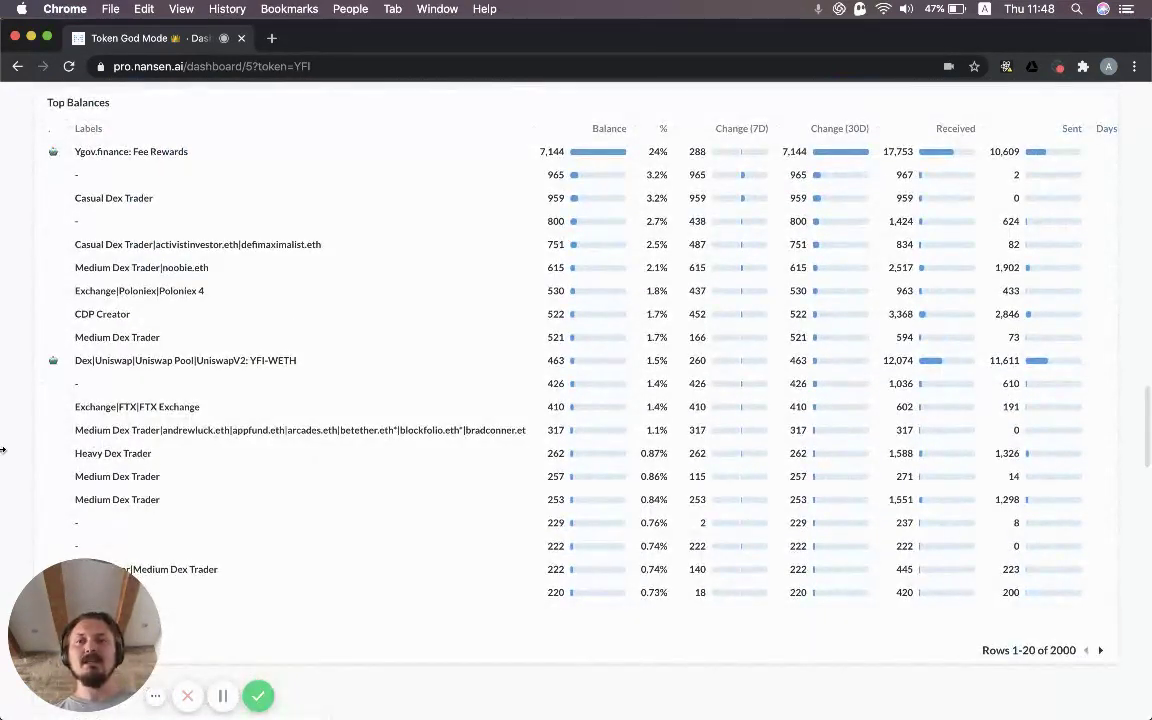
scroll(3, 450, "up", 1)
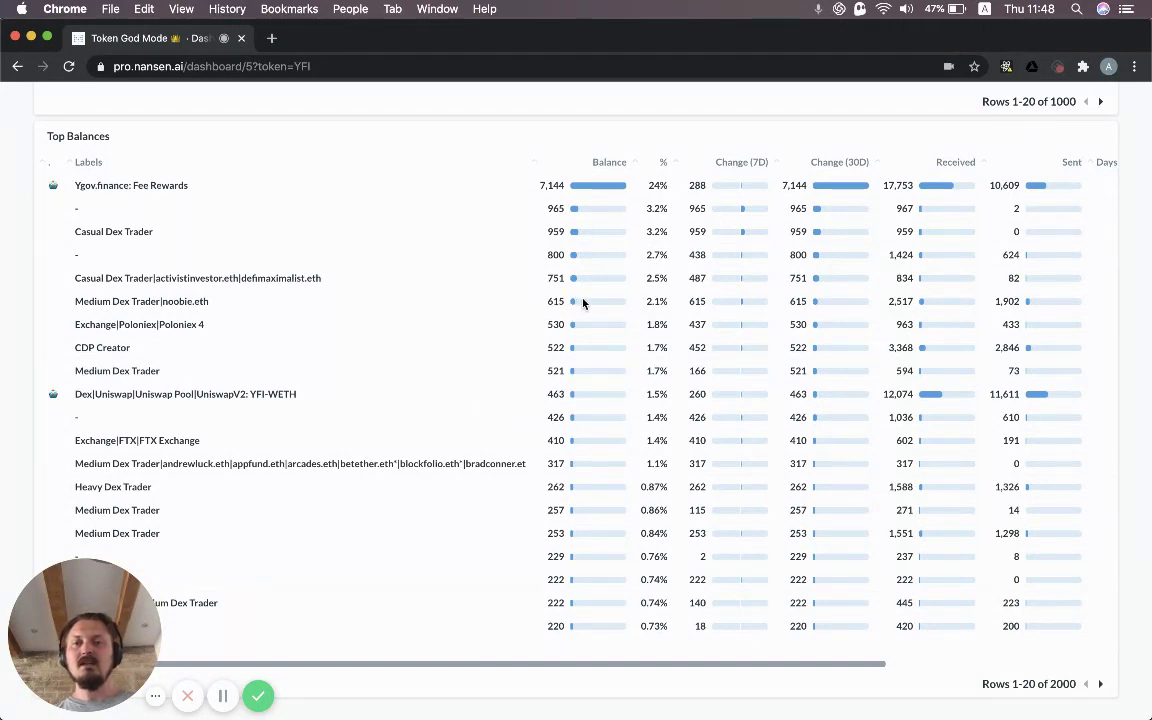
scroll(612, 301, "right", 5)
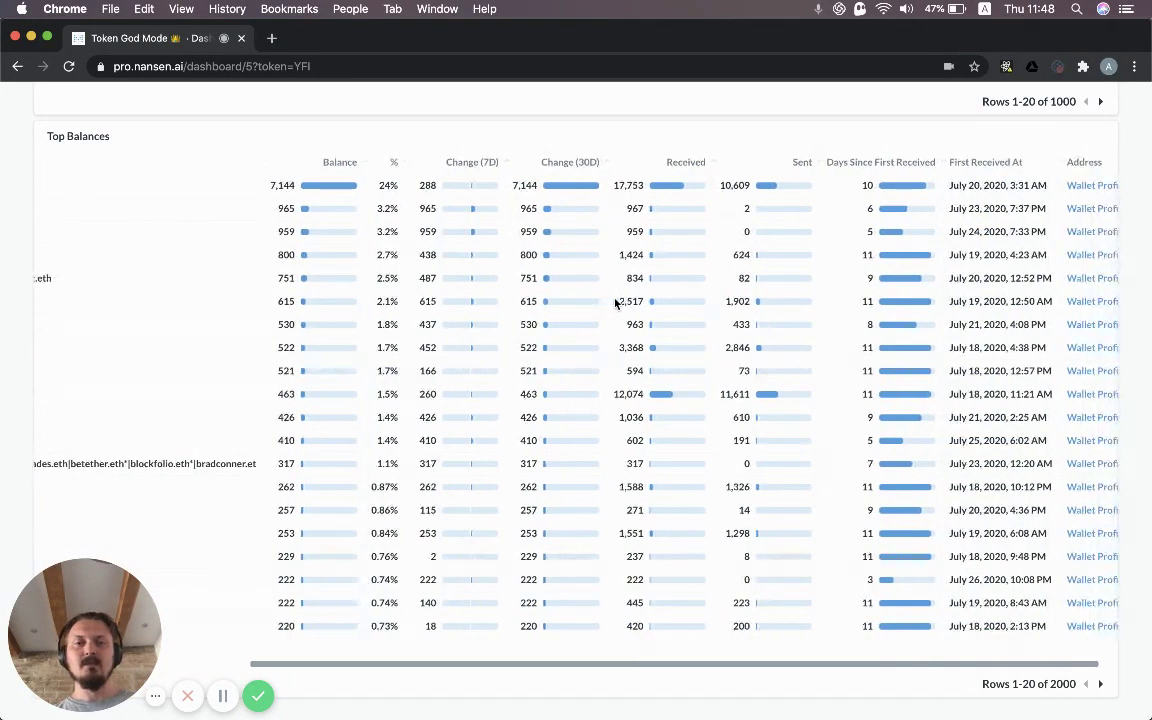
scroll(615, 301, "right", 1)
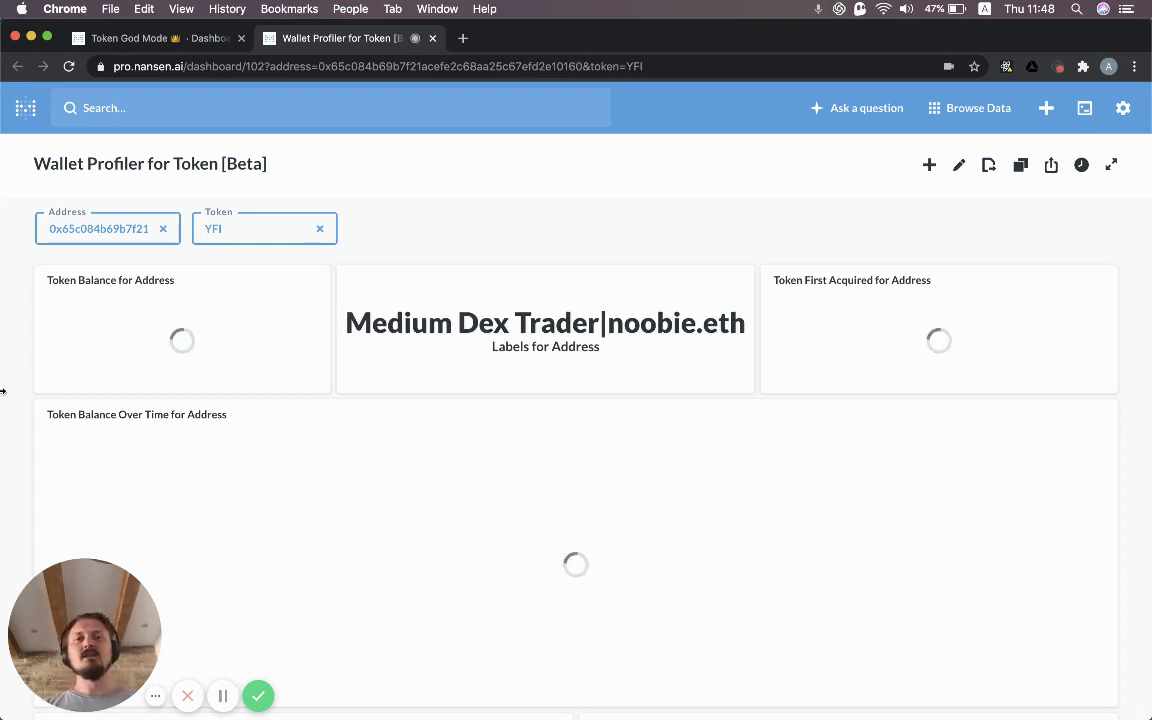
scroll(12, 452, "down", 3)
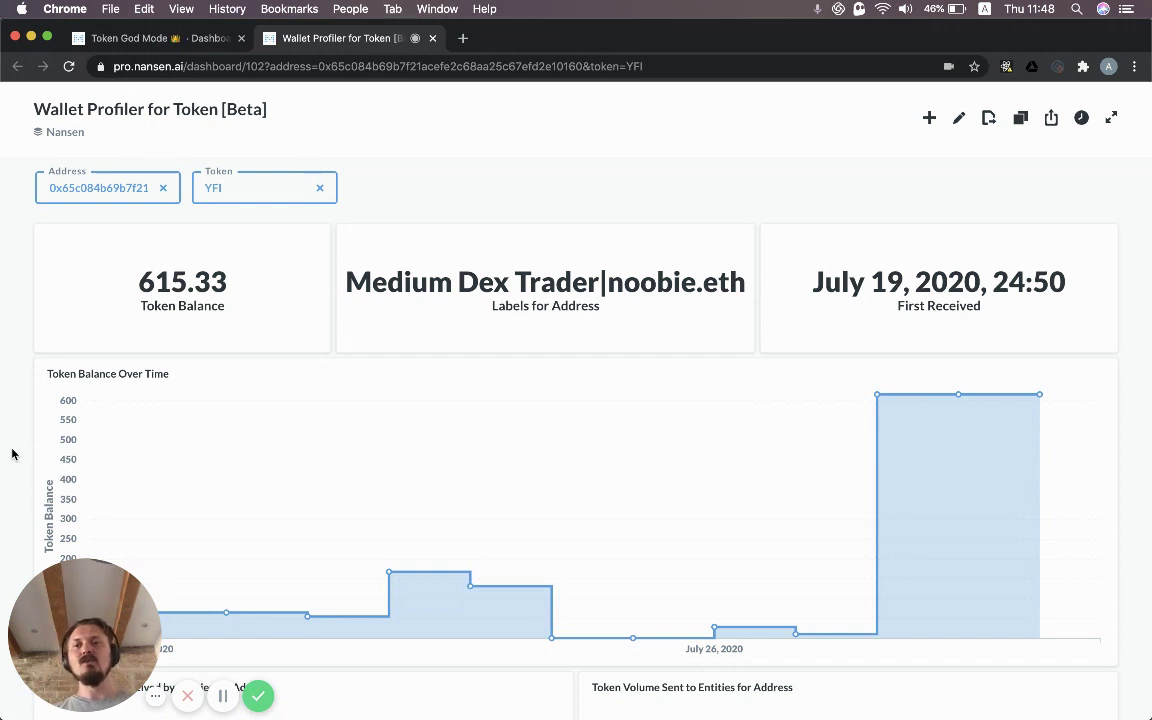
scroll(12, 454, "down", 2)
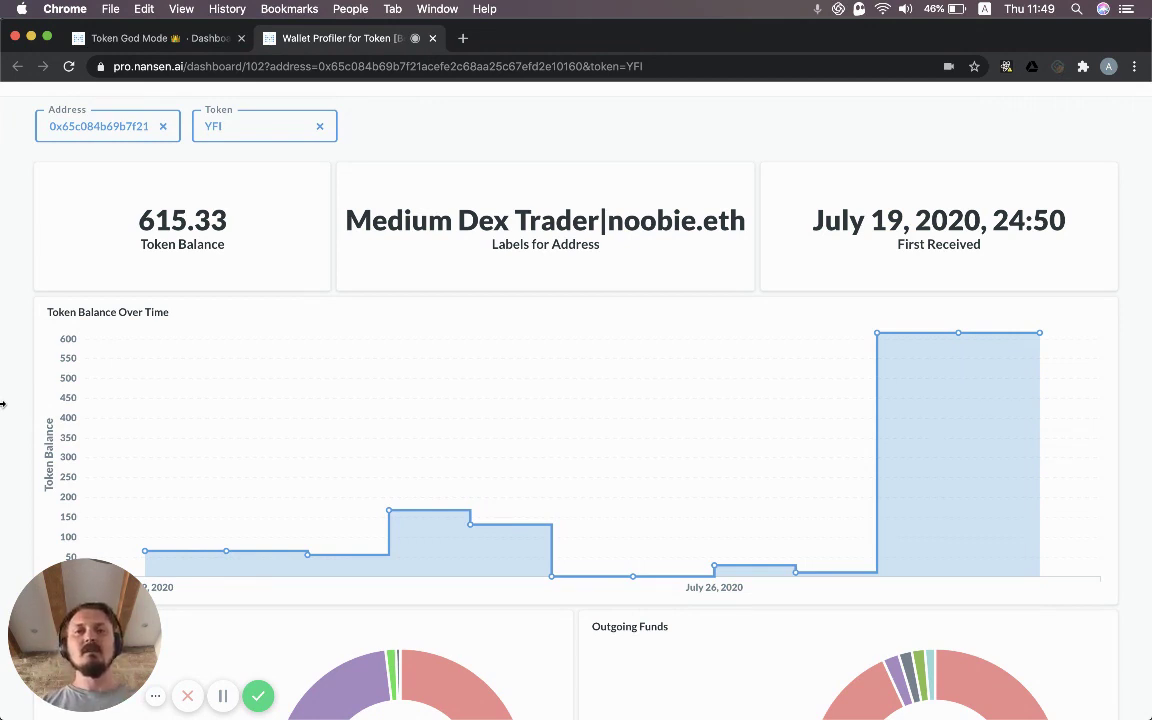
scroll(40, 330, "down", 1)
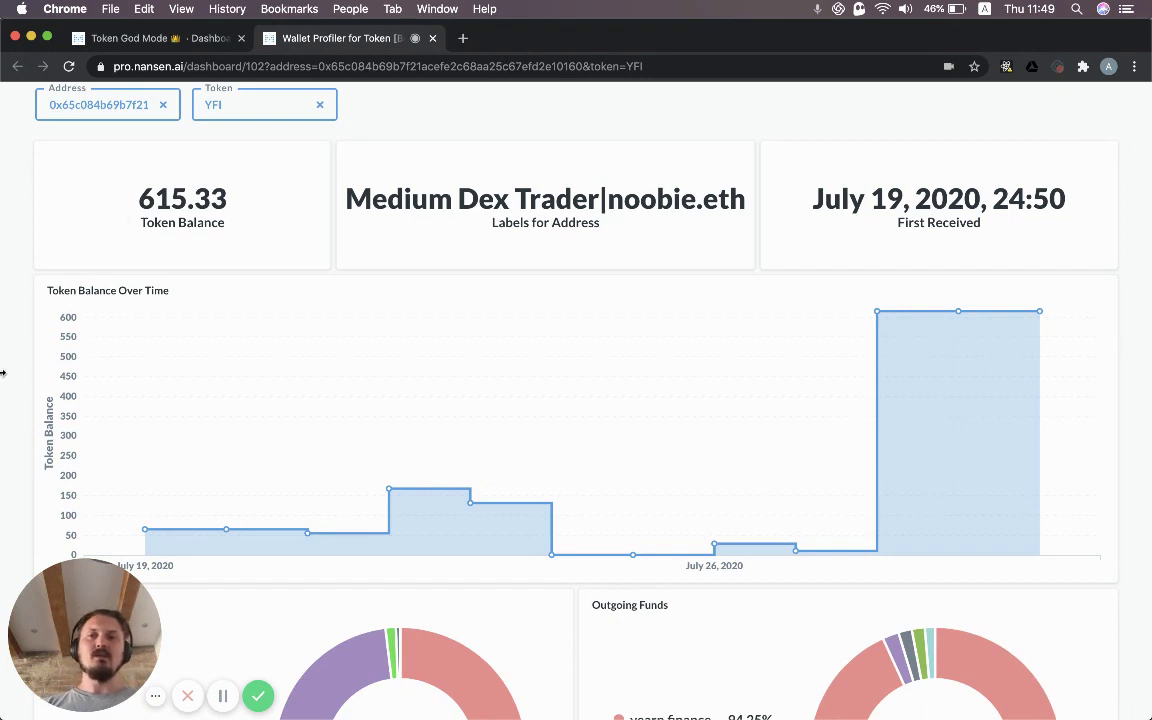
scroll(12, 376, "down", 4)
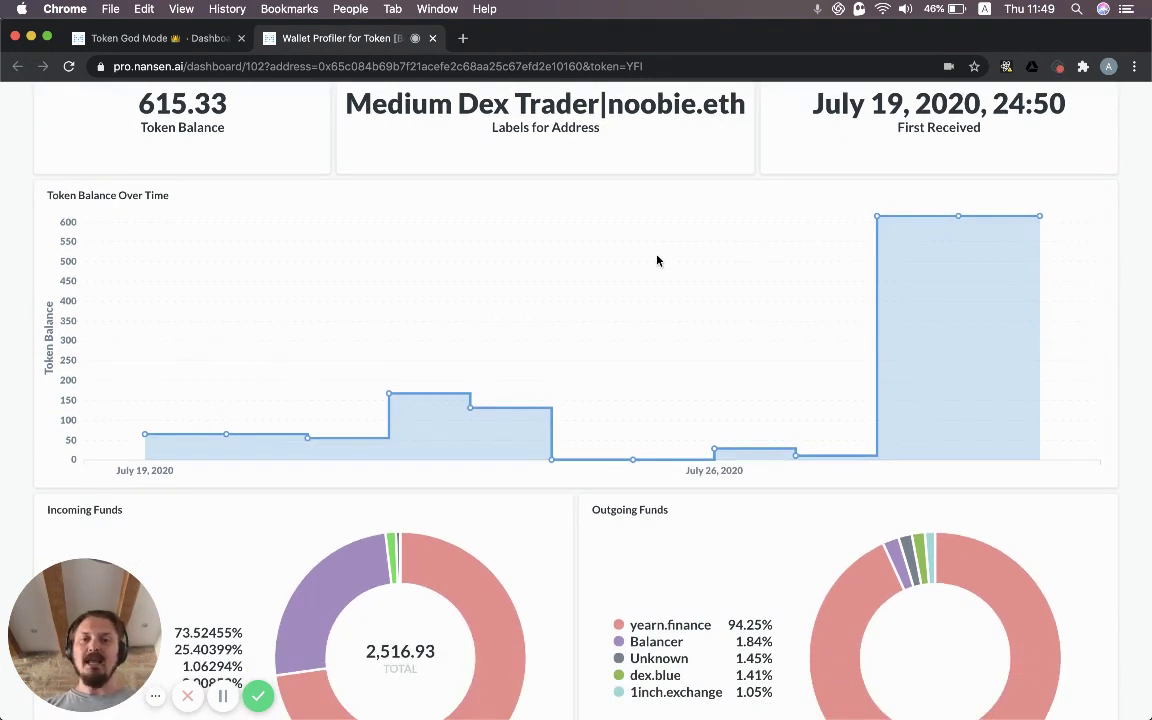
scroll(6, 438, "down", 1)
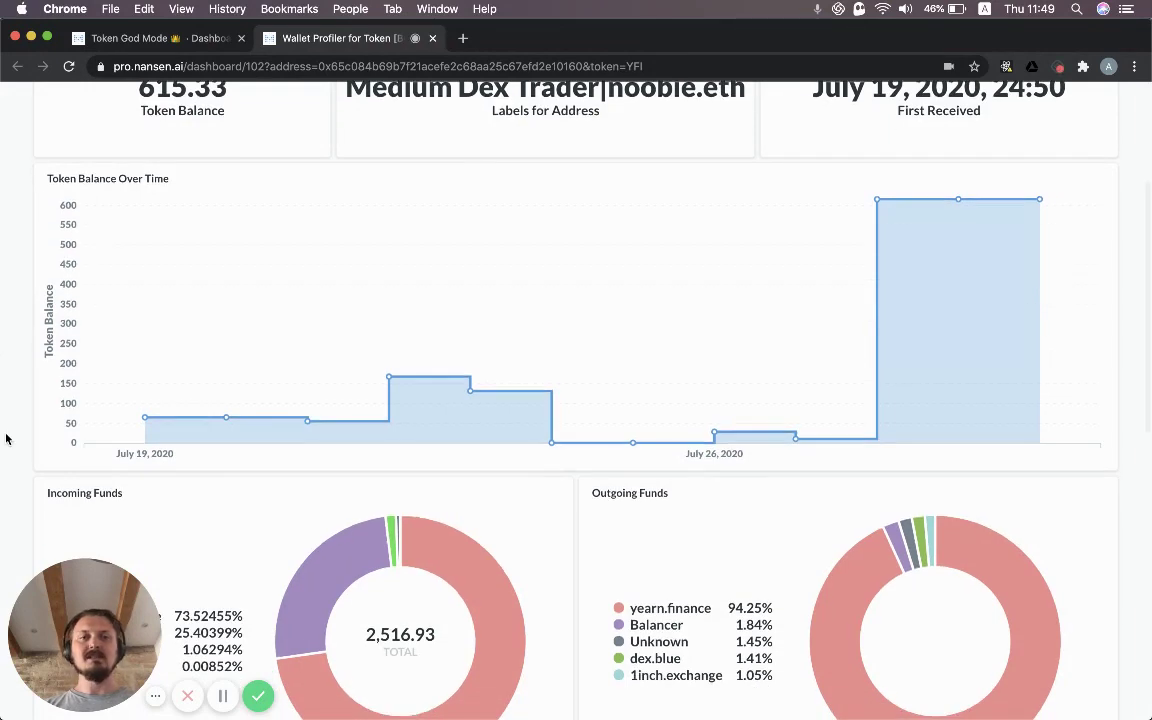
scroll(6, 438, "down", 10)
scroll(6, 438, "down", 3)
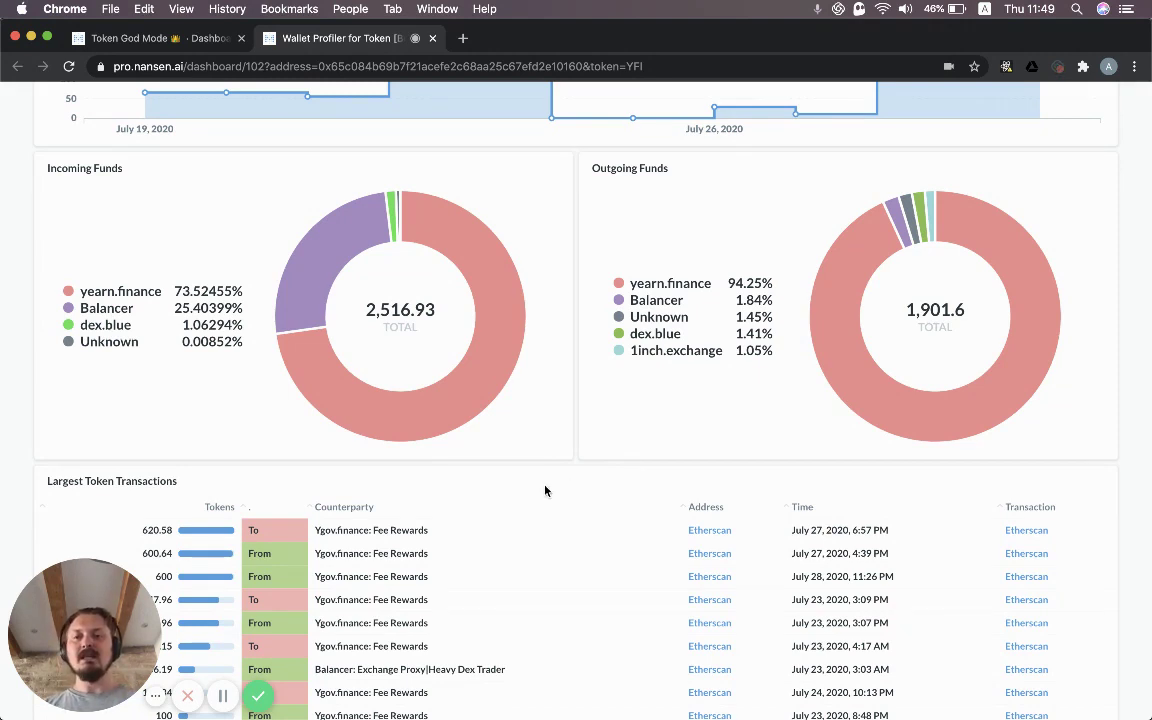
mouse_move(450, 418)
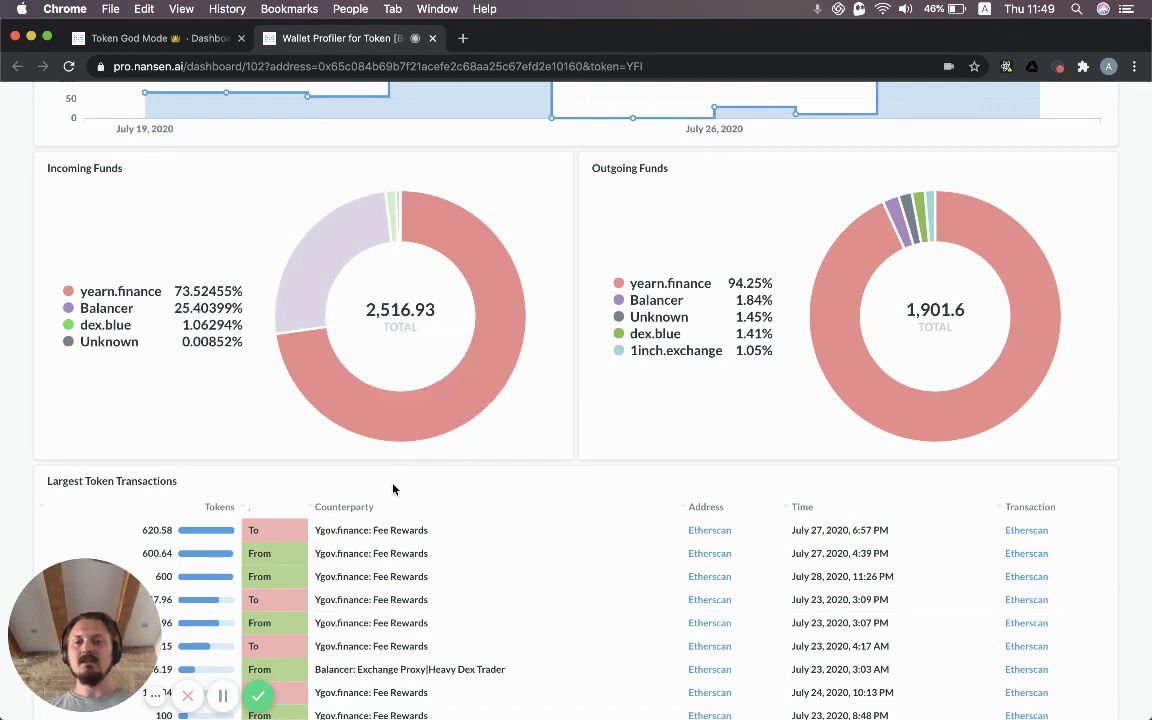
left_click_drag(314, 530, 443, 533)
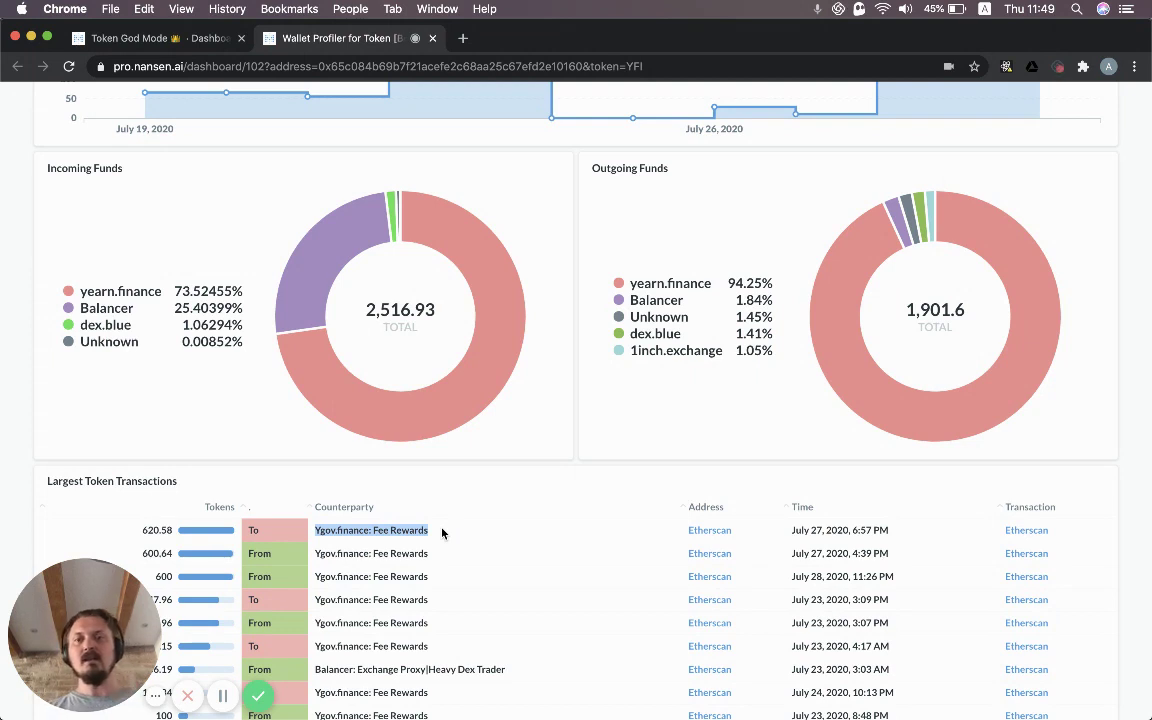
mouse_move(319, 408)
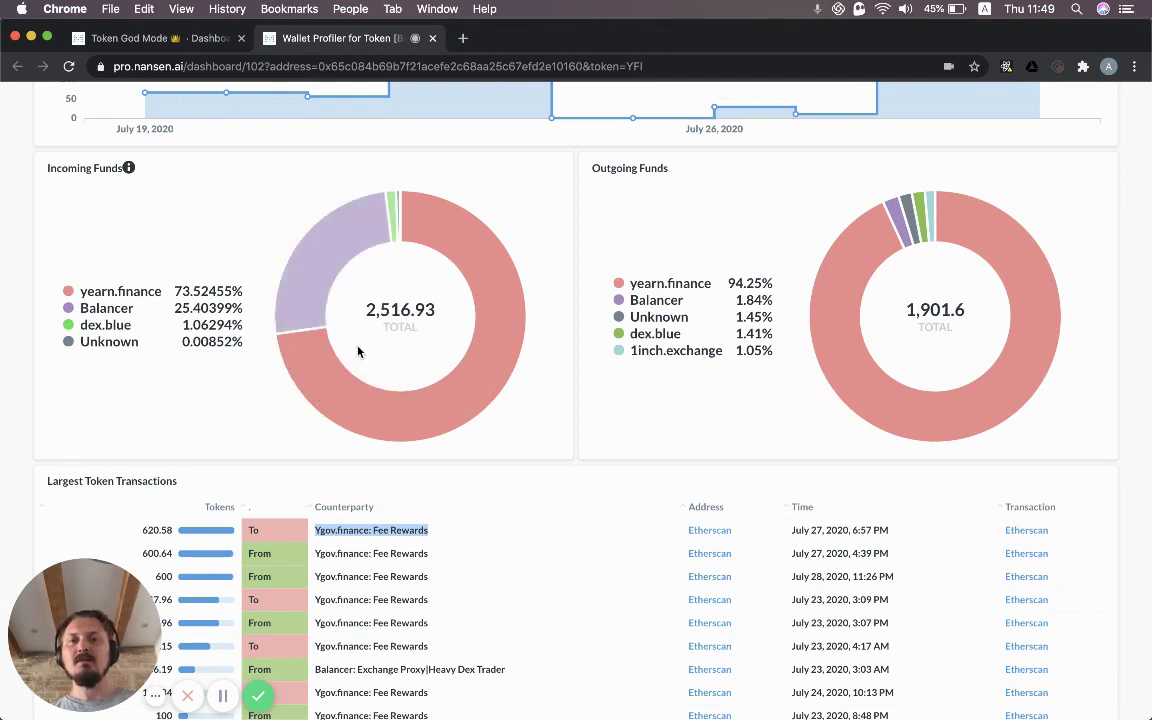
mouse_move(315, 292)
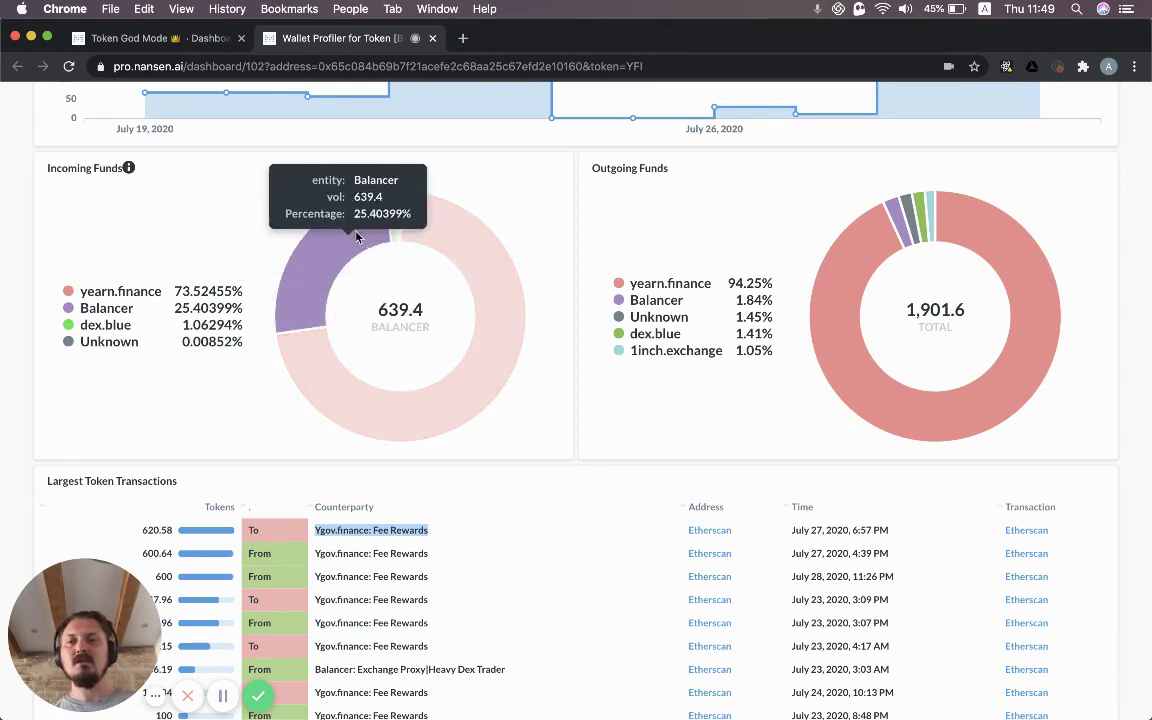
mouse_move(392, 220)
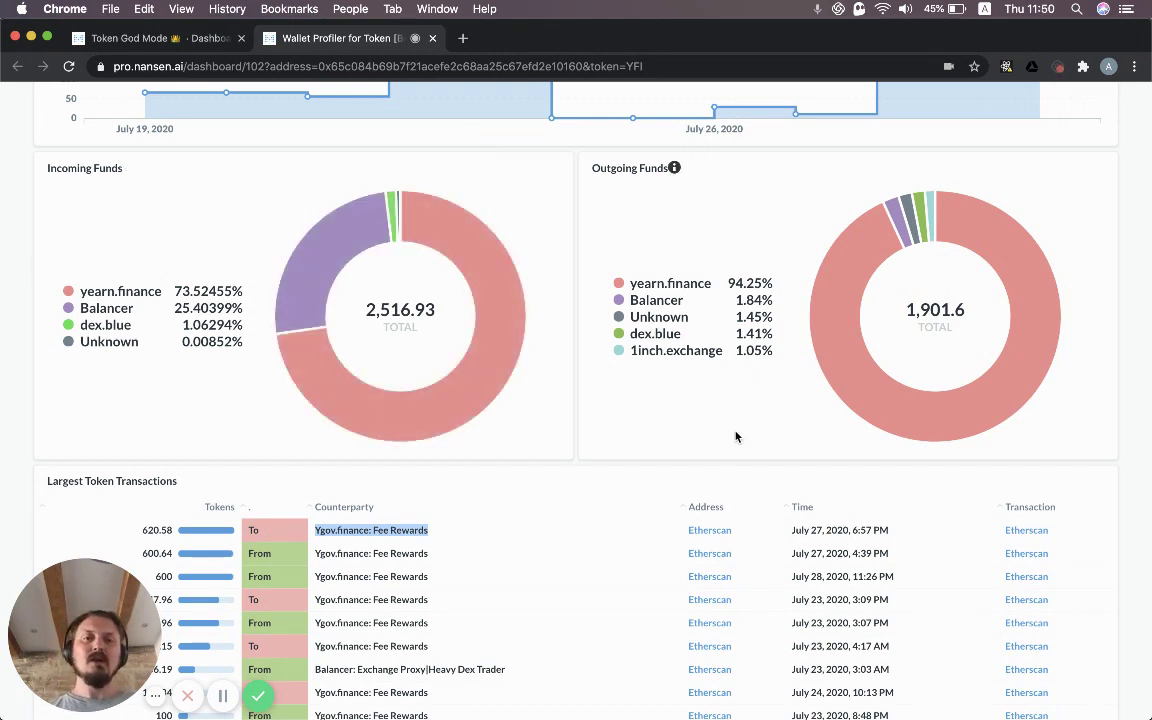
mouse_move(848, 385)
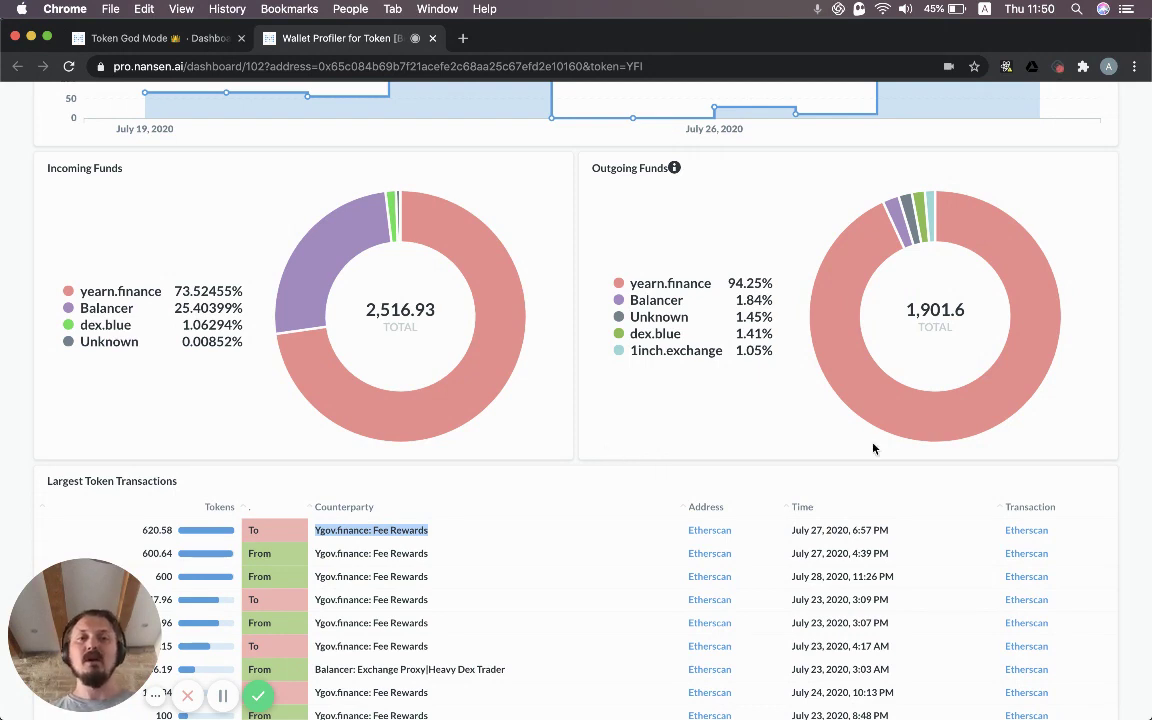
mouse_move(918, 426)
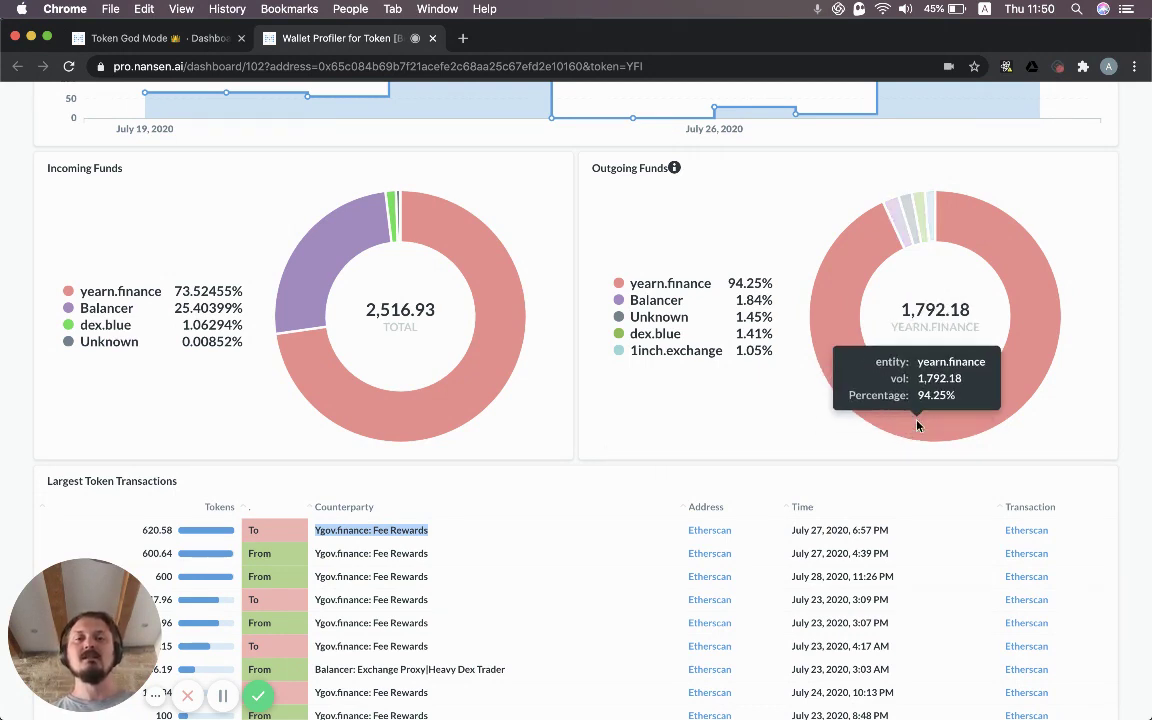
mouse_move(477, 402)
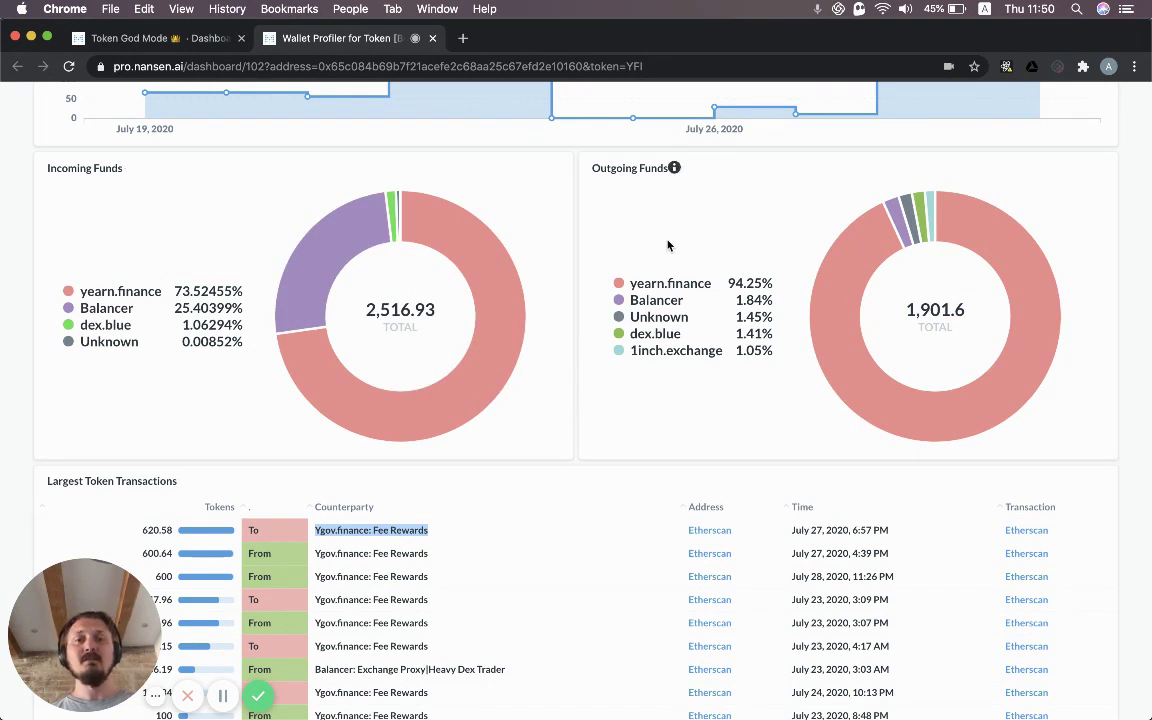
mouse_move(659, 302)
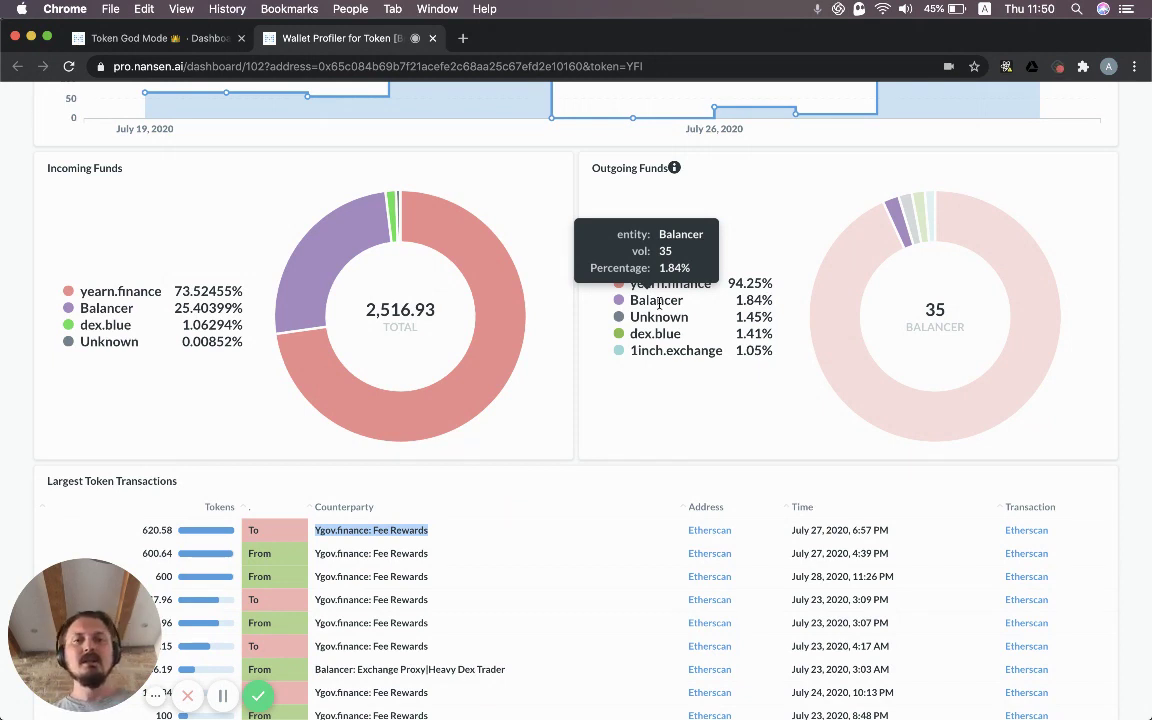
mouse_move(661, 337)
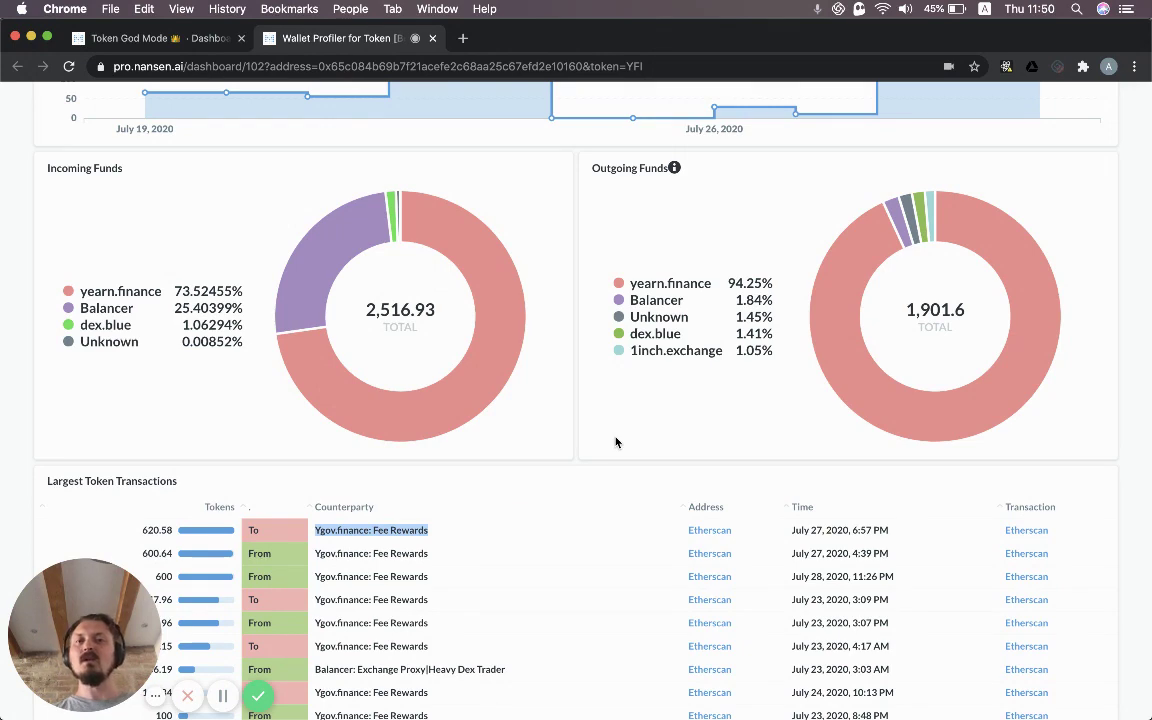
- Page the Largest Token Transactions table forward twice to rows 33-48 of 60
left_click(578, 491)
scroll(578, 491, "down", 3)
scroll(580, 491, "down", 3)
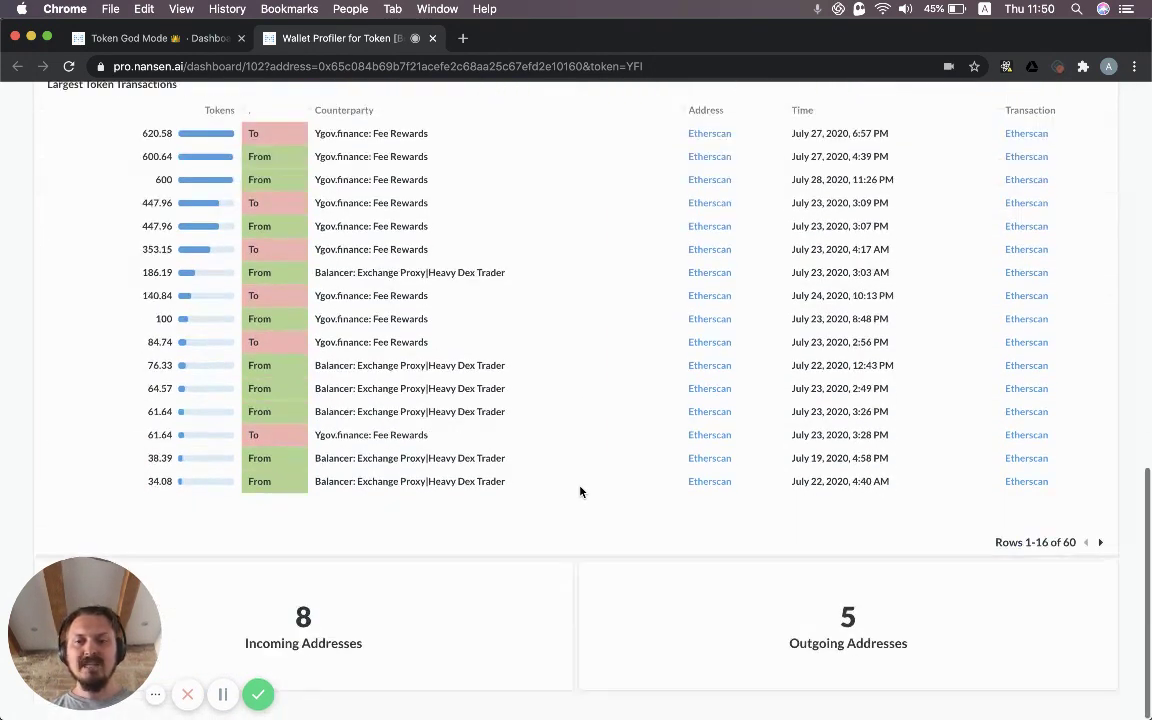
scroll(580, 491, "up", 2)
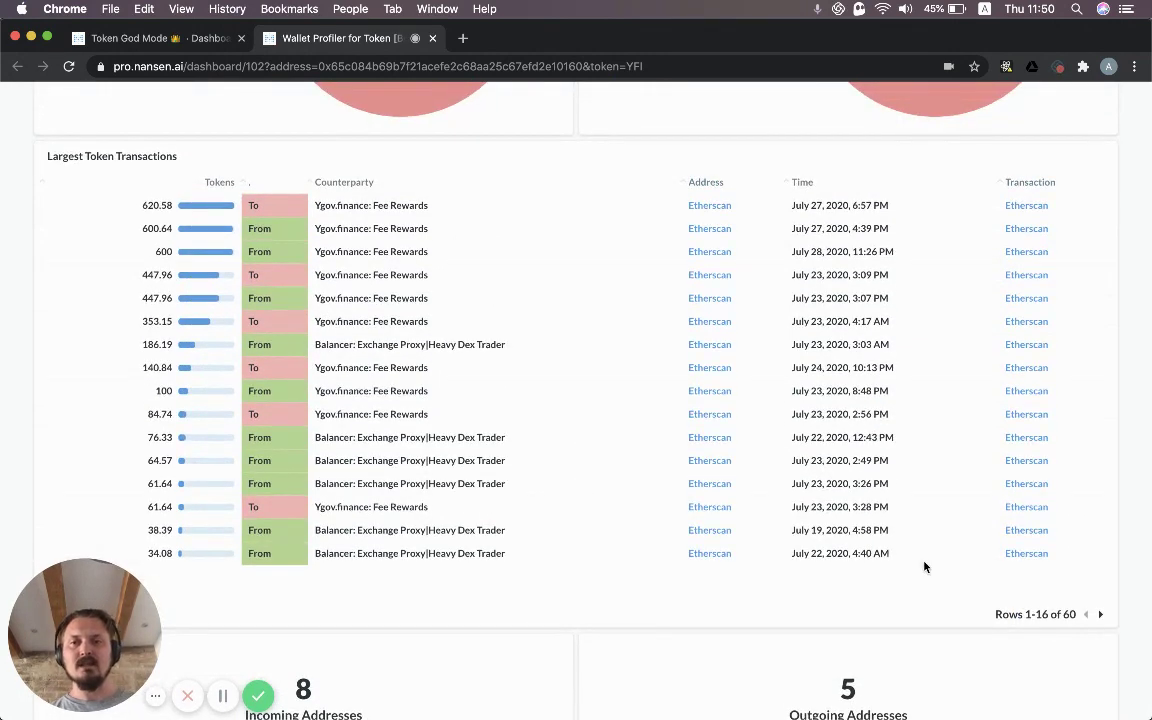
left_click(1100, 616)
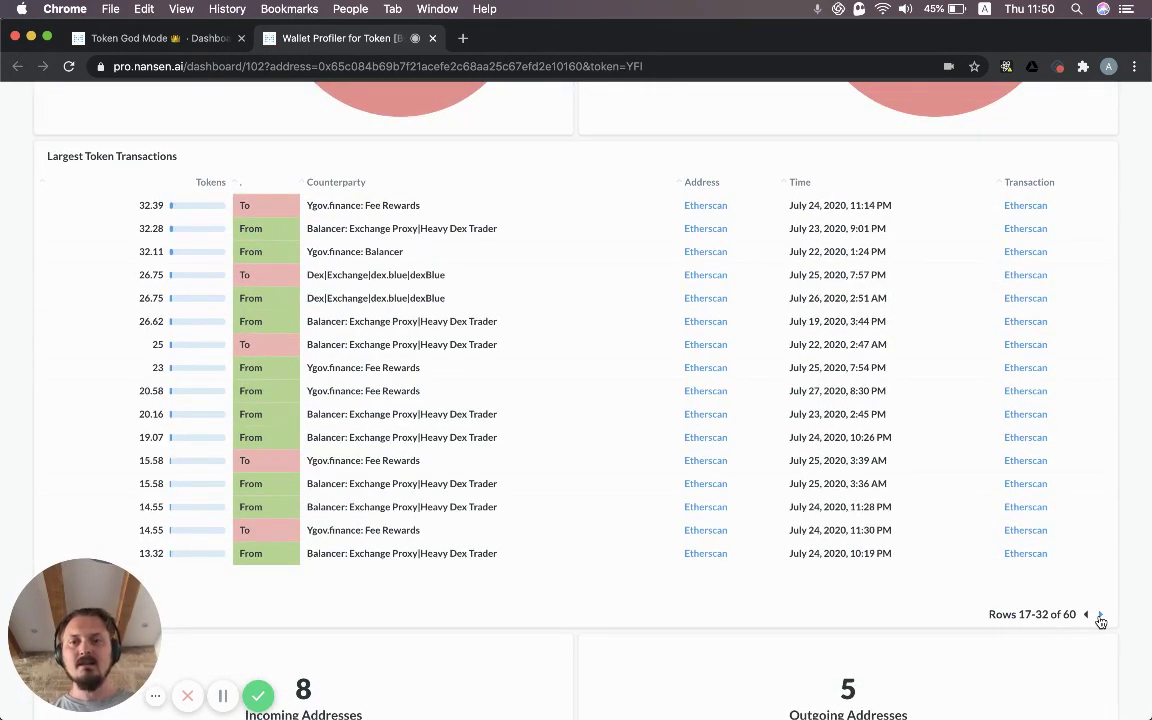
left_click(1100, 616)
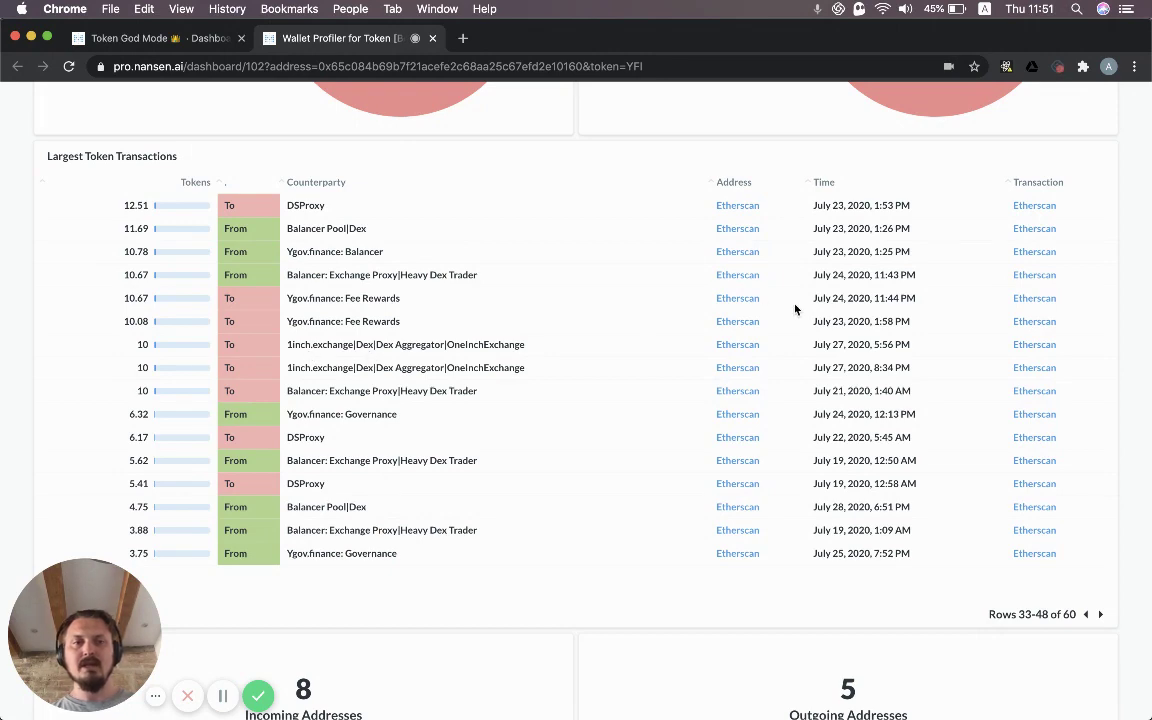
- Inspect the July 27 1inch.exchange swap of 10 YFI for 73.34 Ether on Etherscan
left_click(1034, 344)
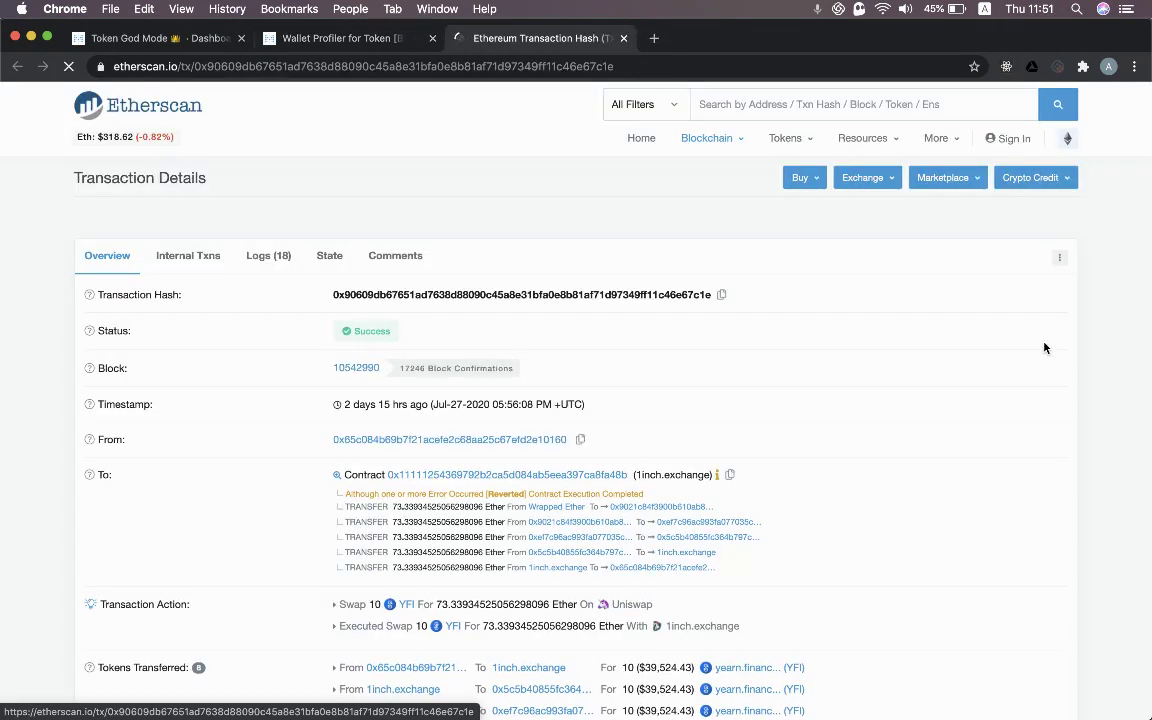
scroll(1044, 347, "down", 4)
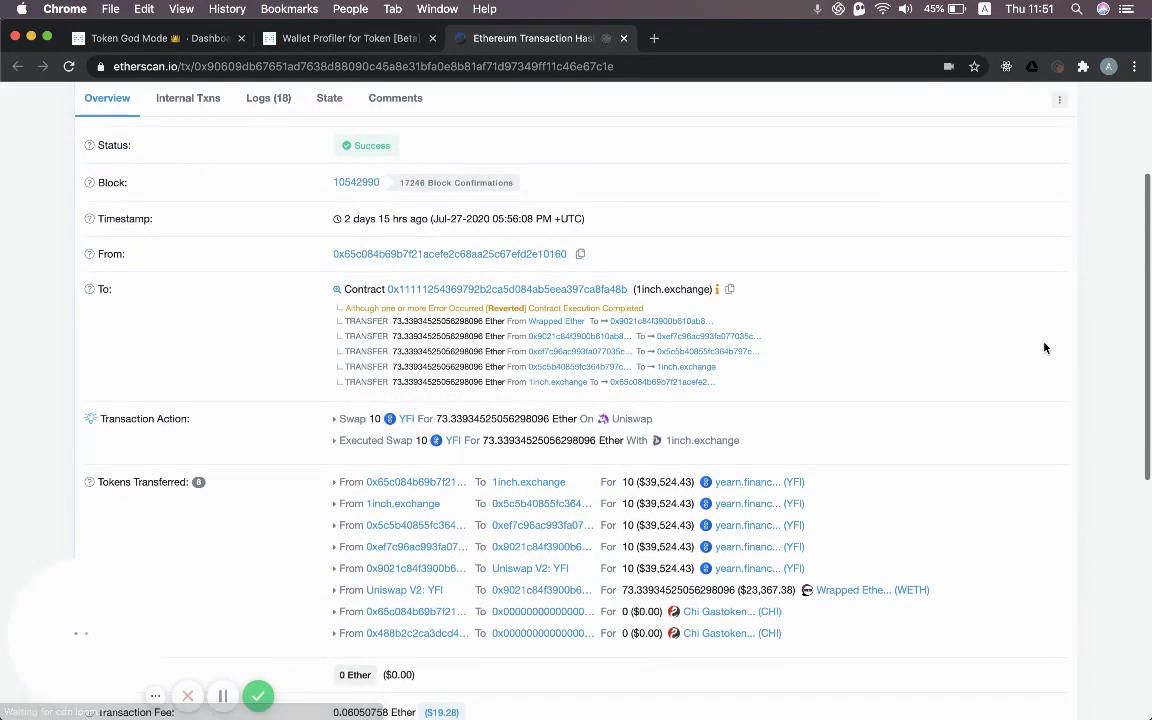
scroll(913, 393, "down", 1)
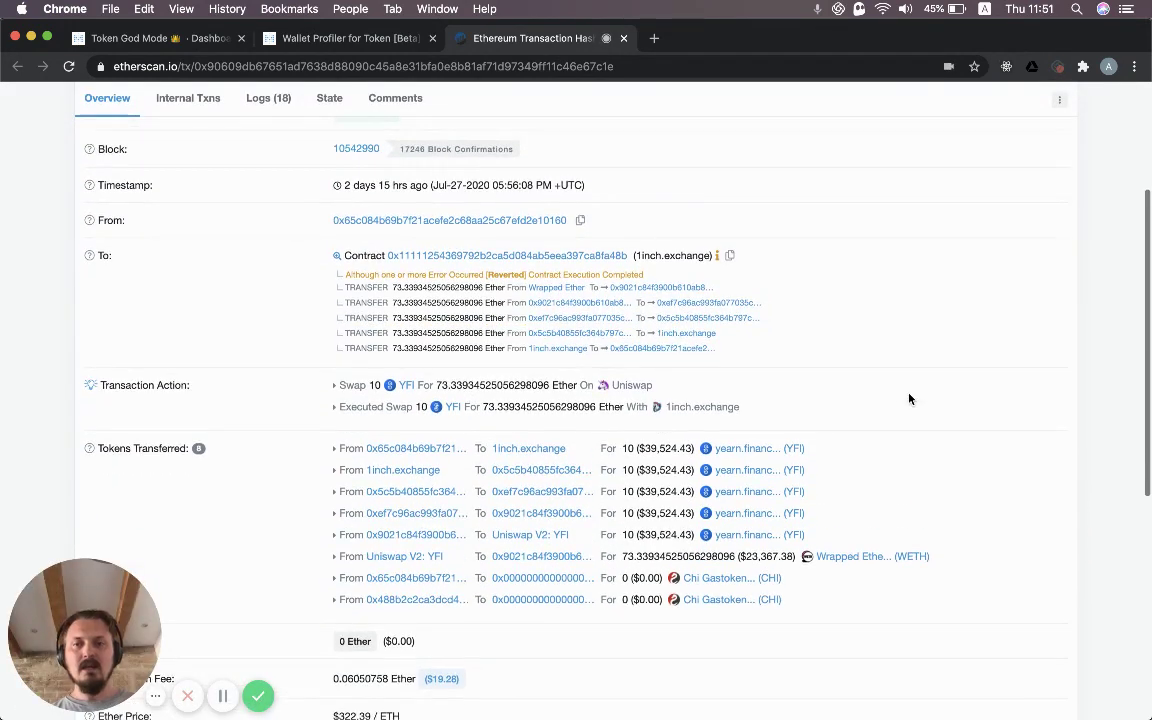
scroll(29, 470, "down", 1)
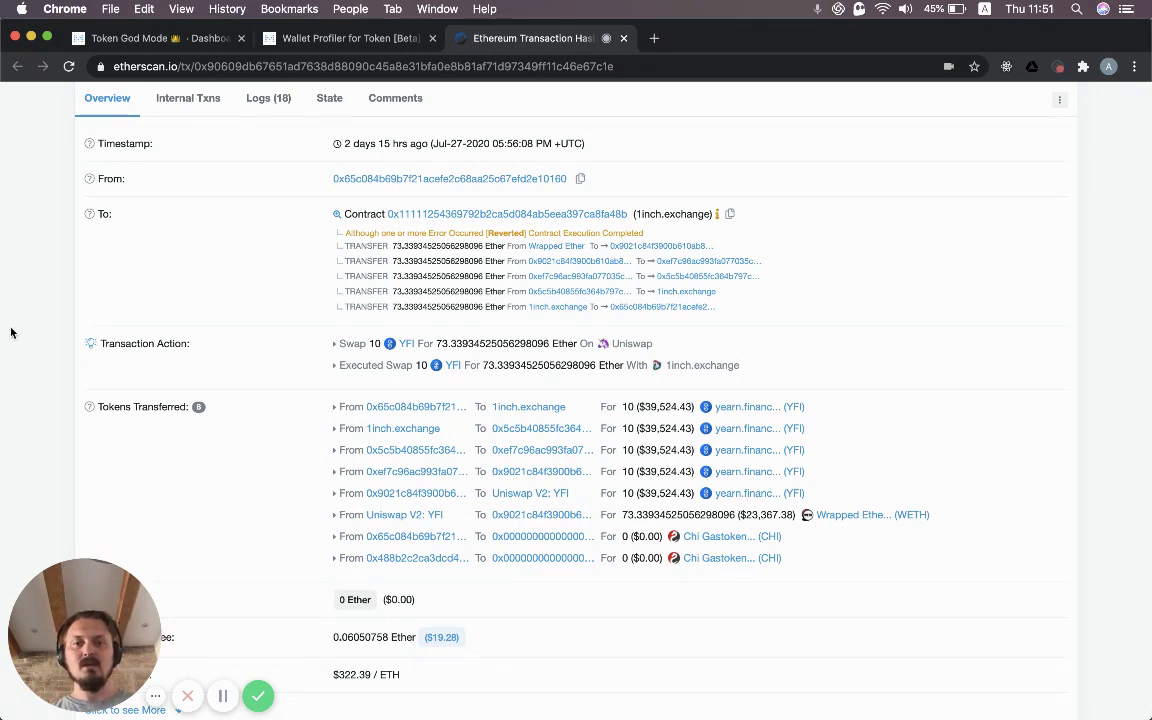
- Go back to the Wallet Profiler for Token tab, up to the 615.33 YFI balance
left_click(373, 38)
scroll(3, 365, "down", 2)
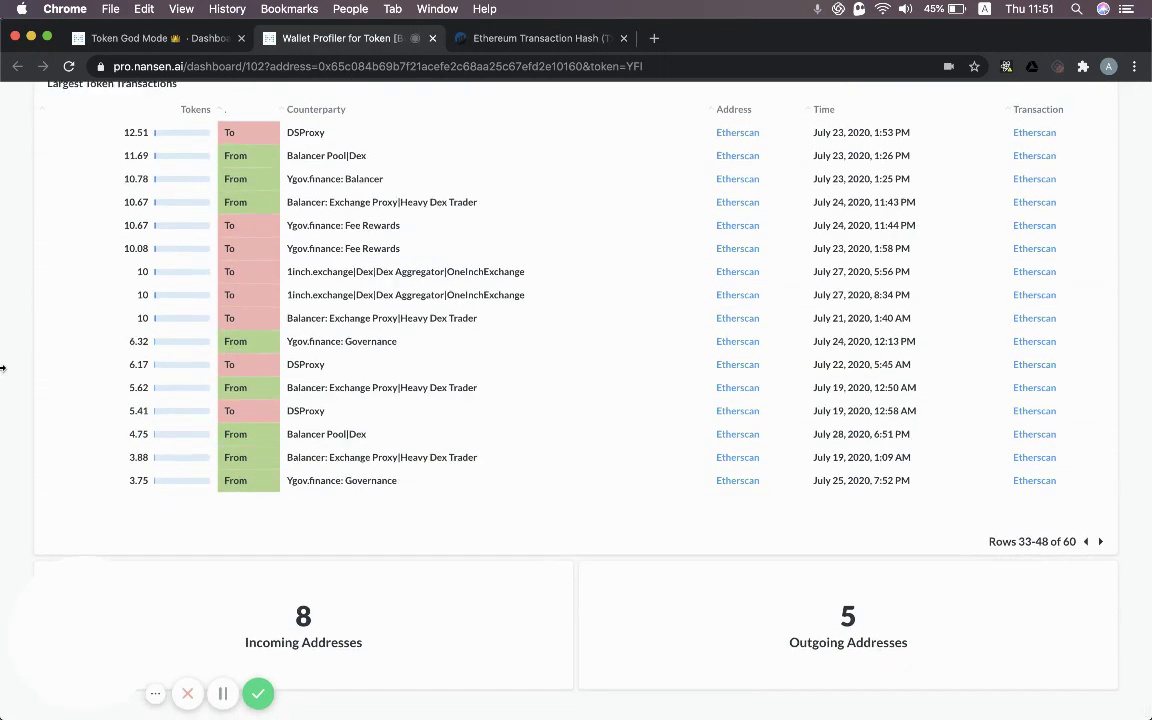
scroll(3, 367, "up", 6)
scroll(3, 368, "up", 3)
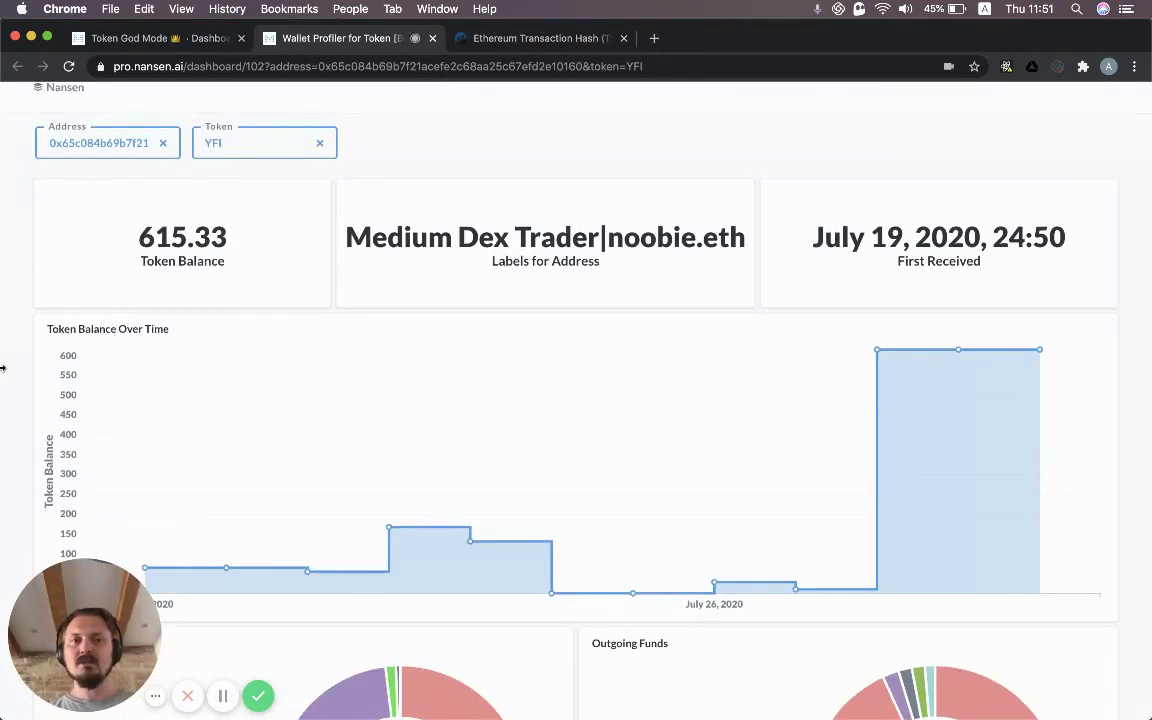
scroll(3, 368, "up", 2)
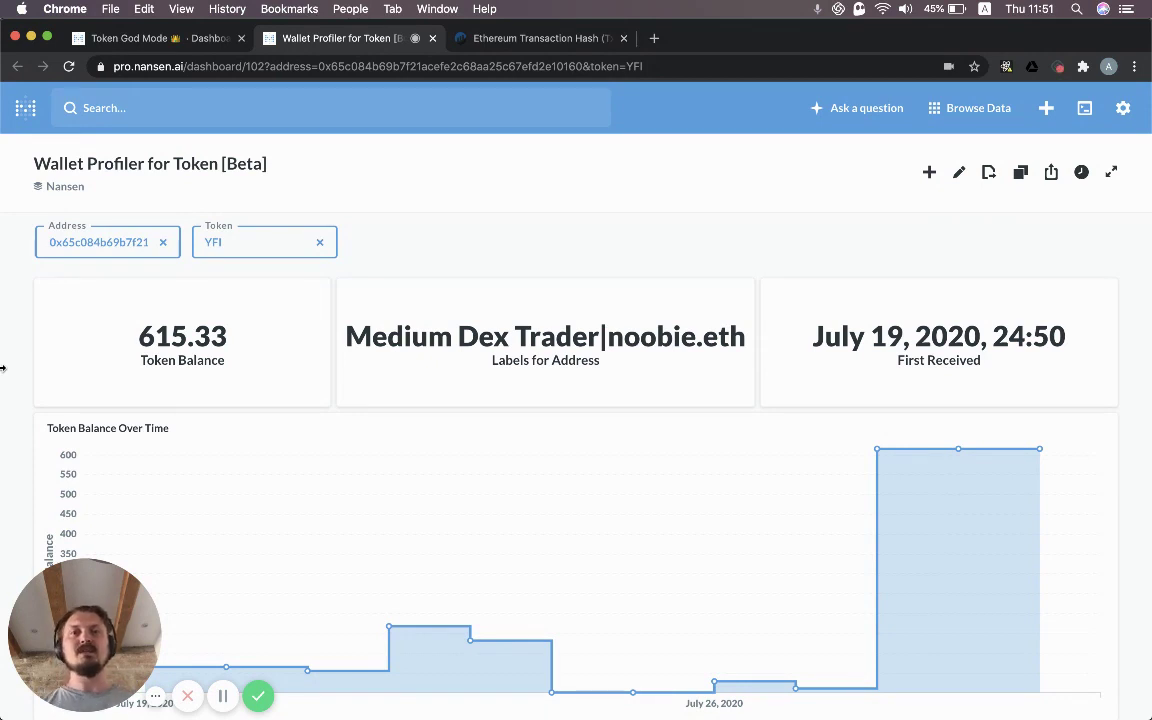
left_click(183, 106)
type("yfi")
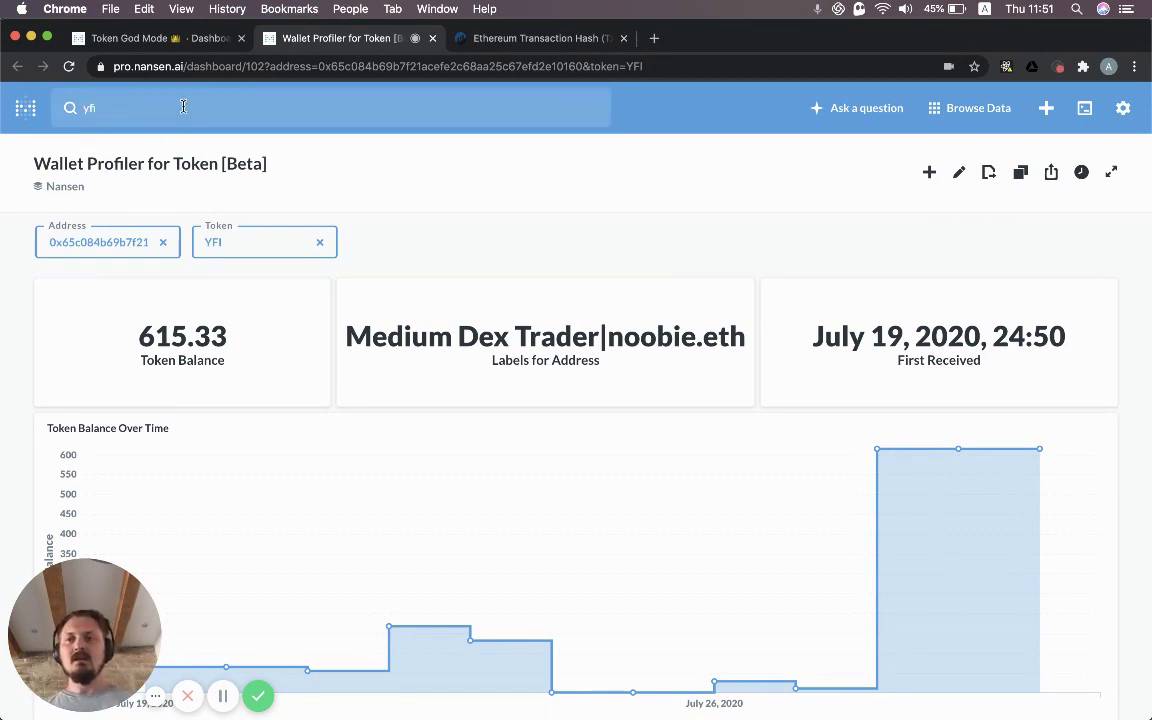
key("BackSpace")
key("BackSpace")
key("BackSpace")
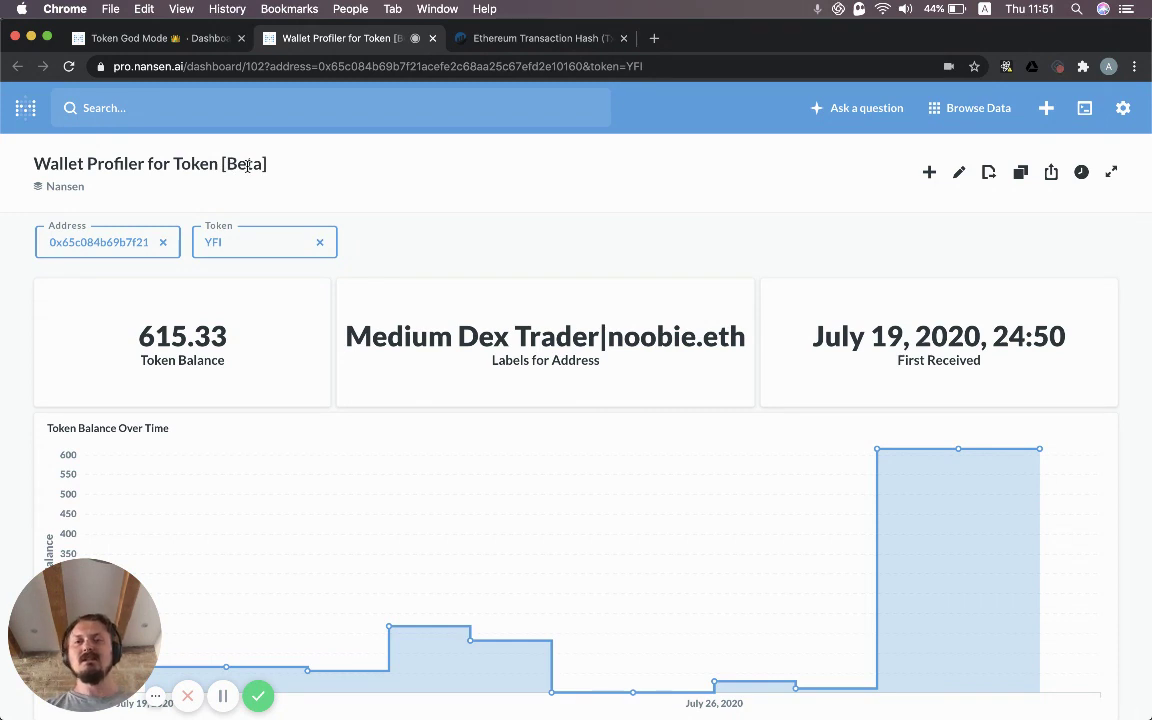
double_click(108, 243)
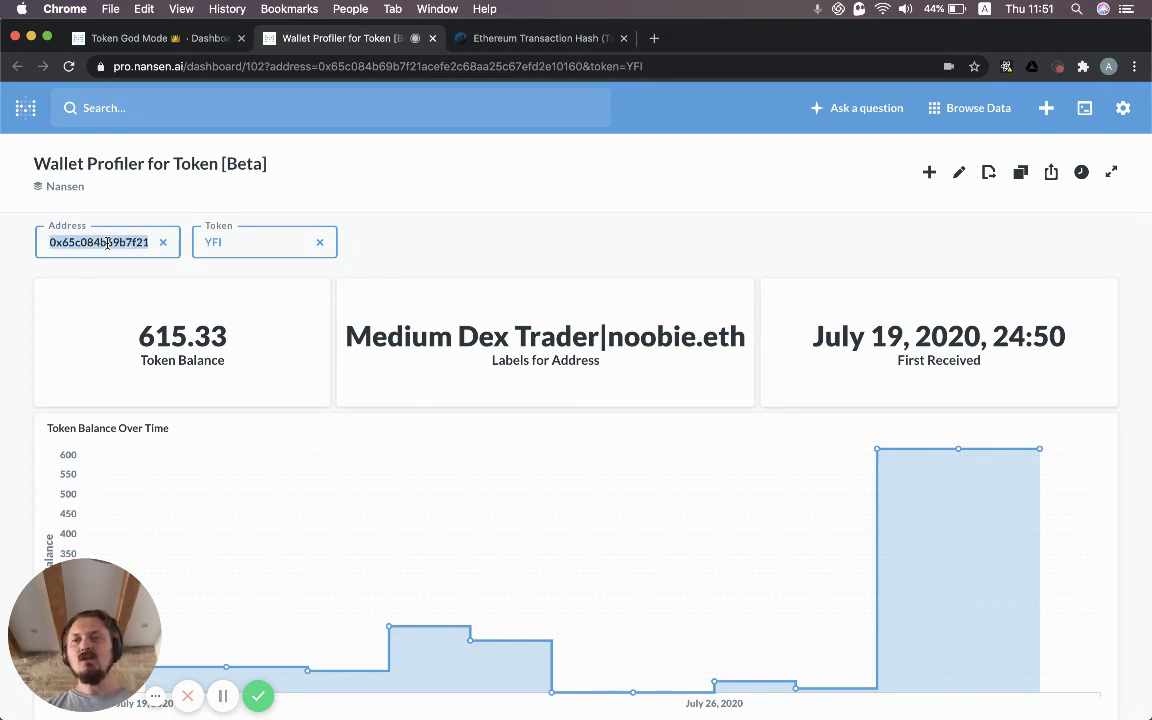
left_click(217, 250)
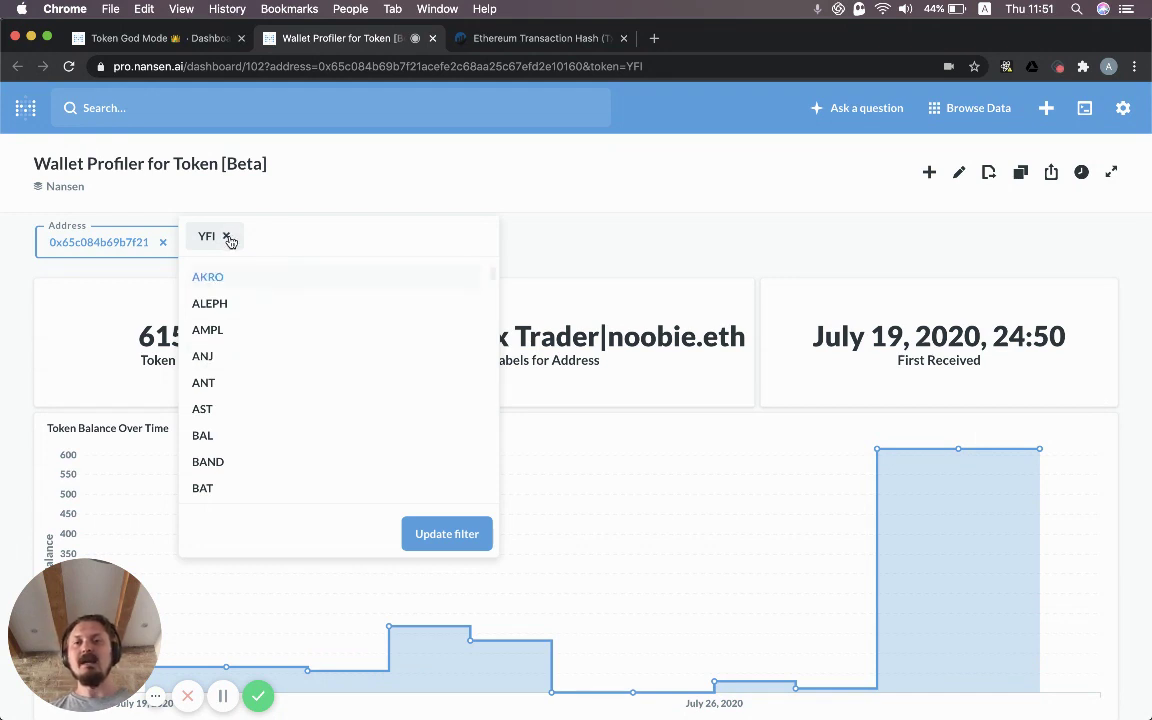
left_click(600, 244)
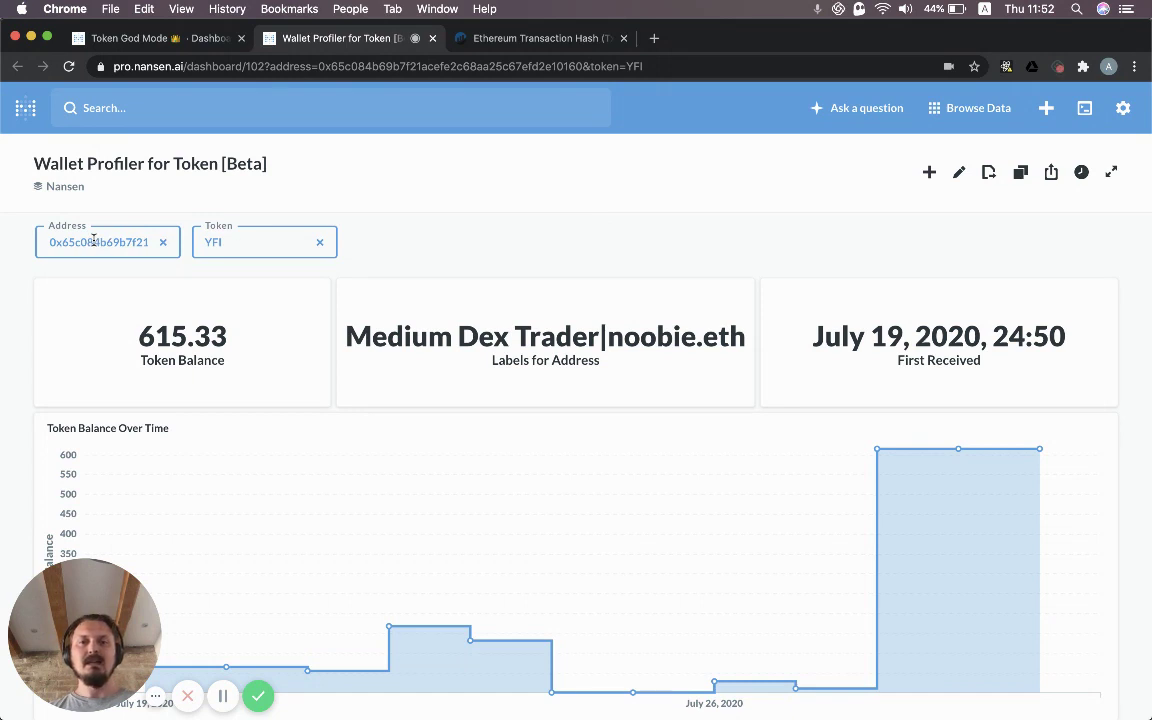